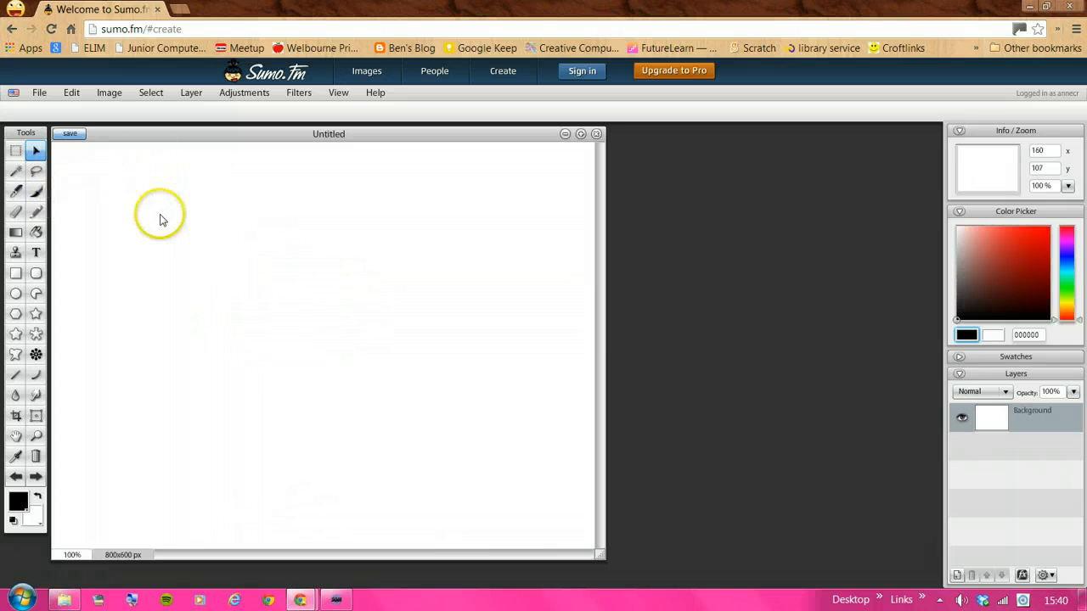
Create a new 800 x 600 px image named "eggs" with a transparent background.
click(38, 93)
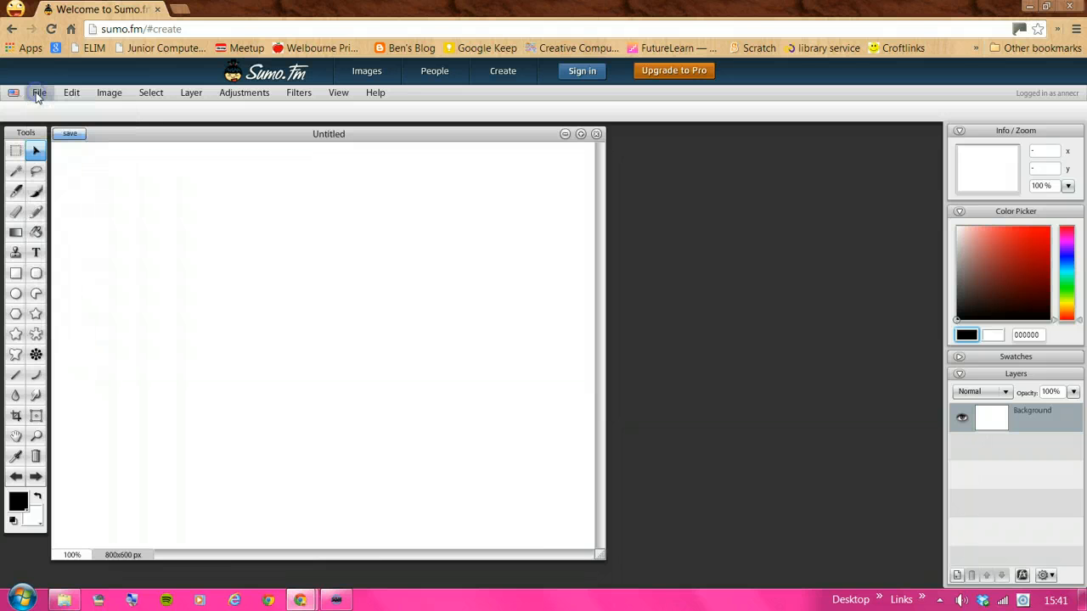
click(38, 93)
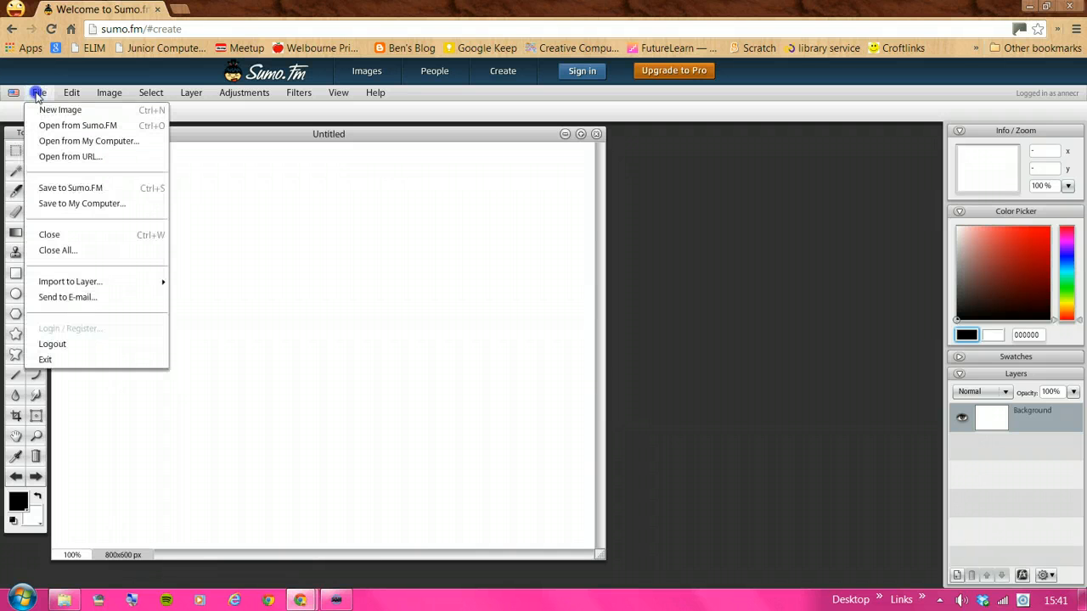
click(38, 95)
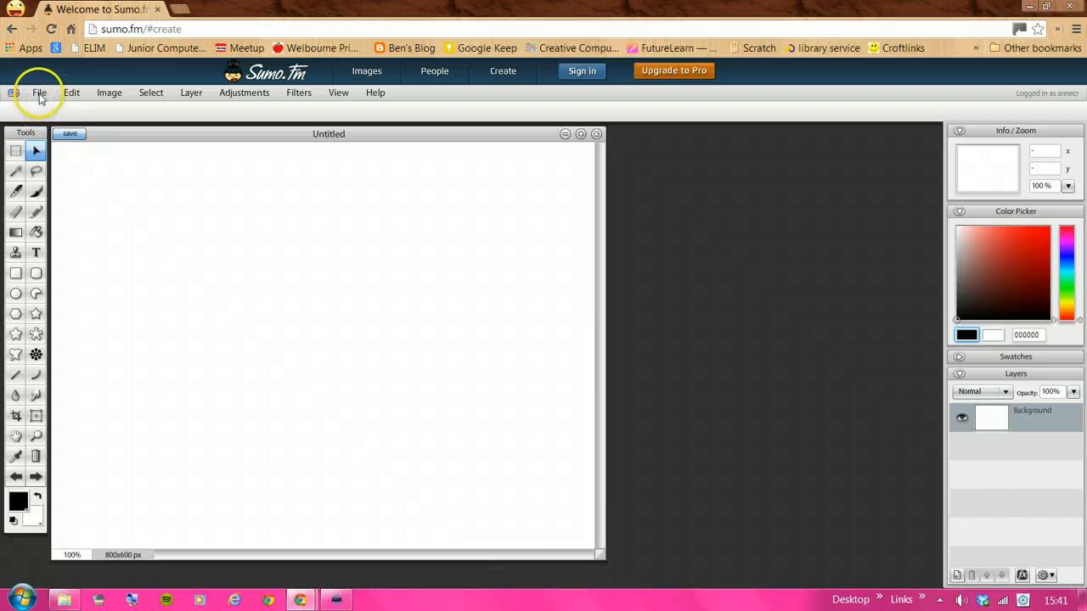
click(39, 95)
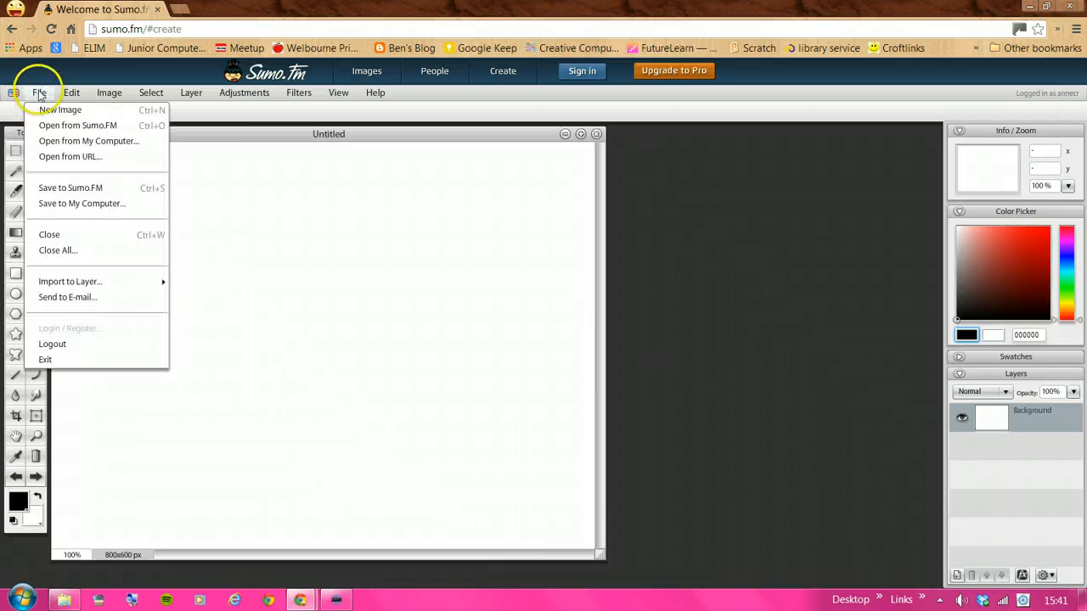
click(44, 108)
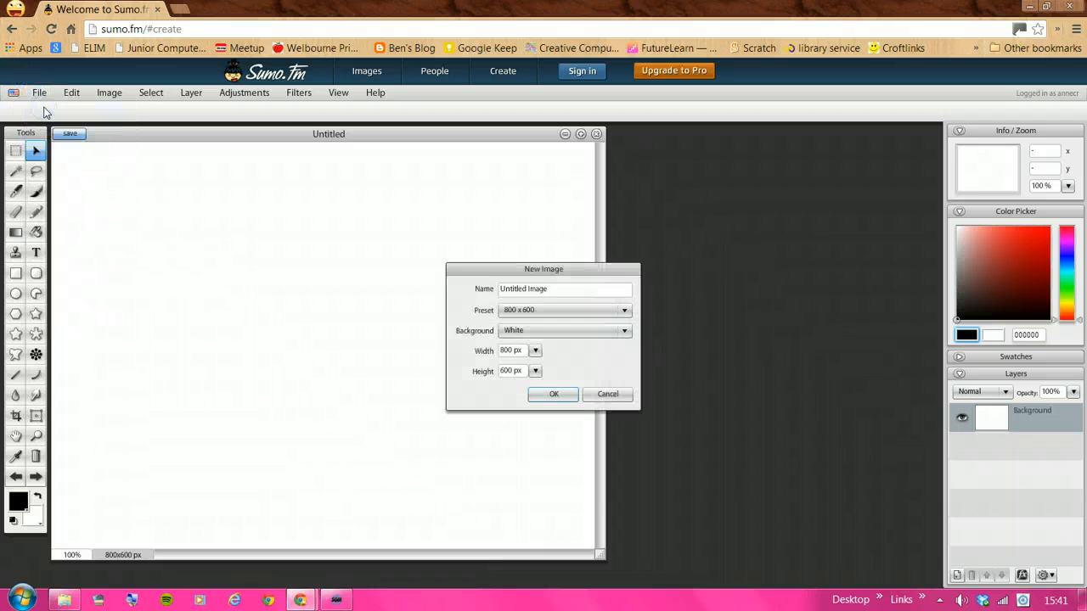
drag(552, 289, 303, 325)
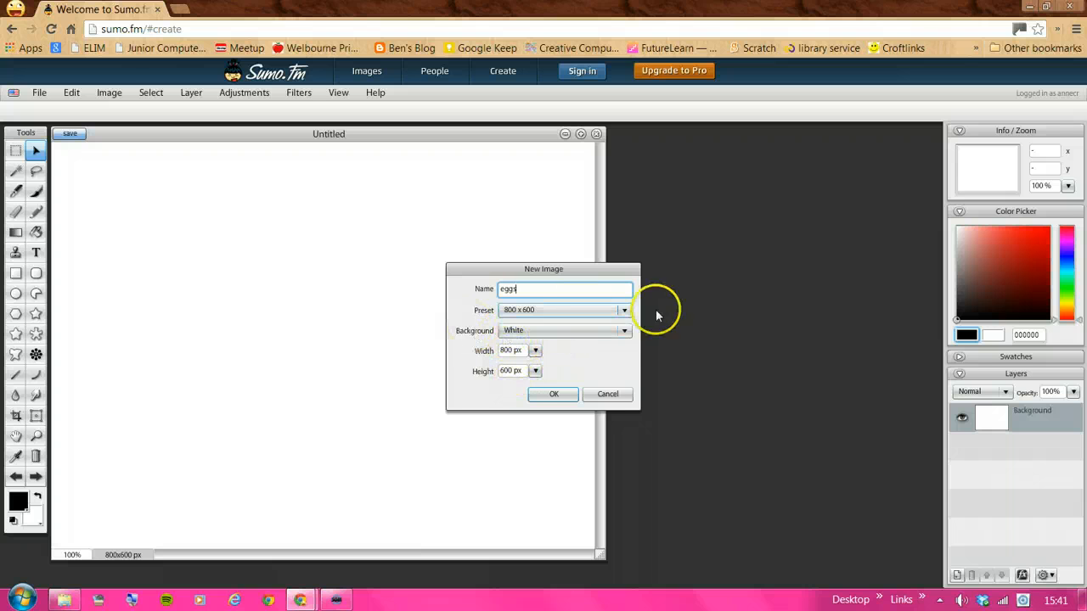
click(626, 332)
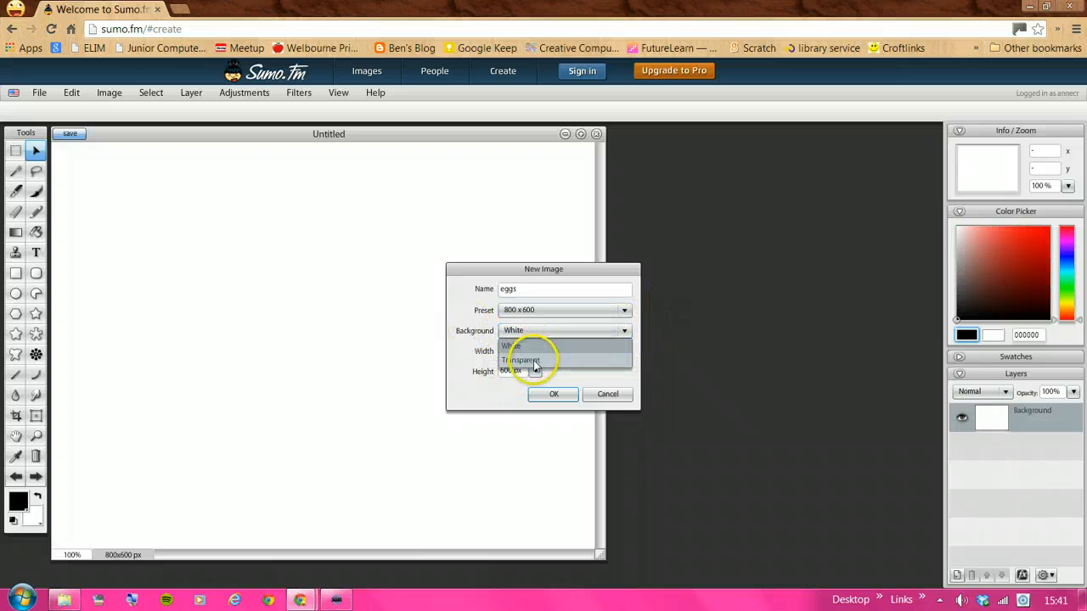
click(533, 361)
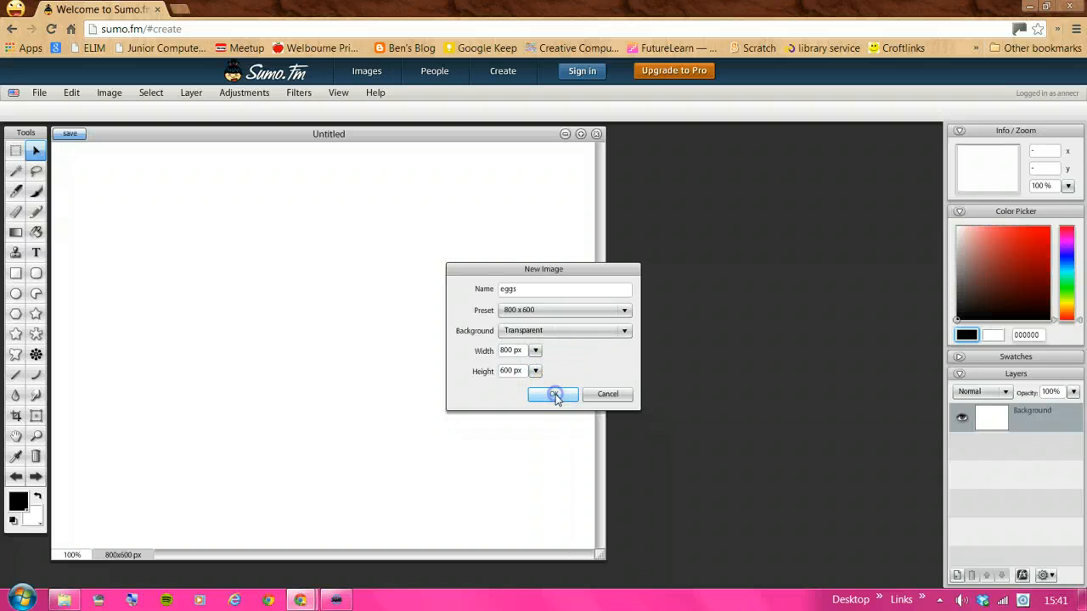
click(553, 396)
Close the blank Untitled image and maximize the eggs image window.
drag(425, 133, 633, 202)
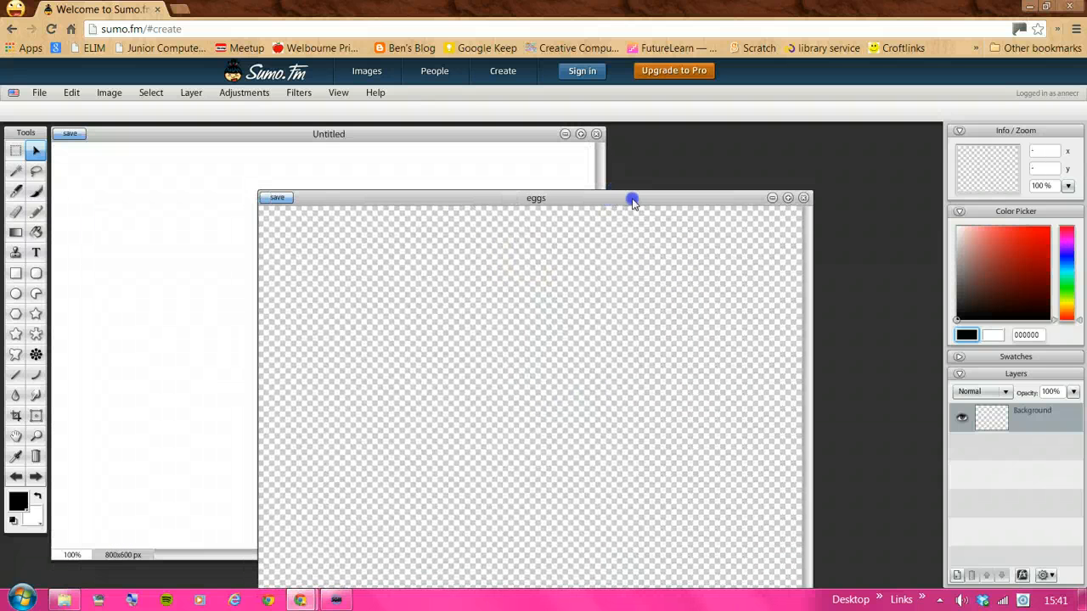
click(596, 133)
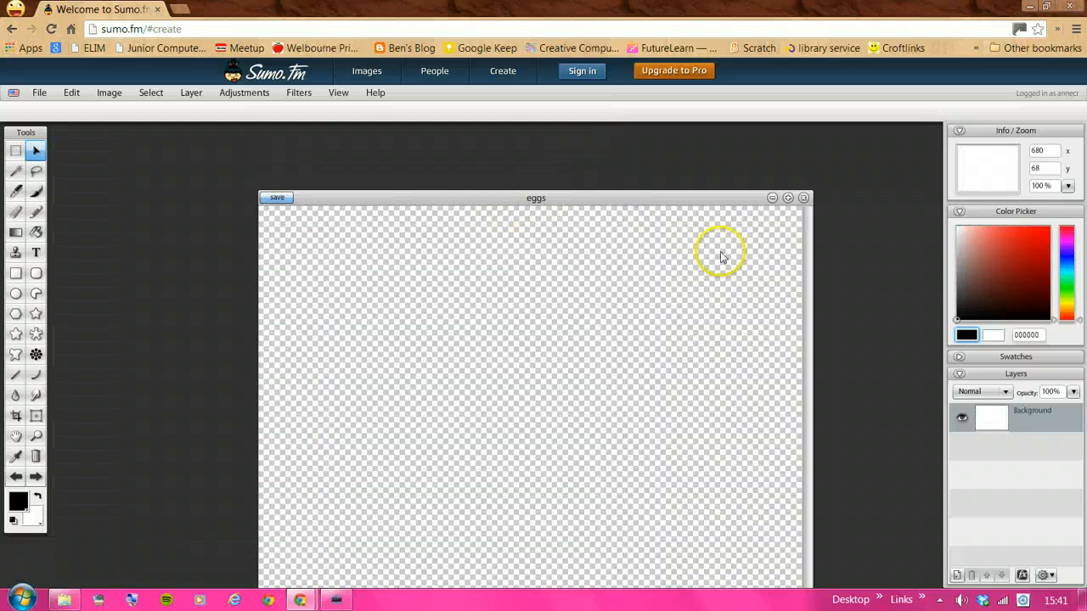
click(788, 199)
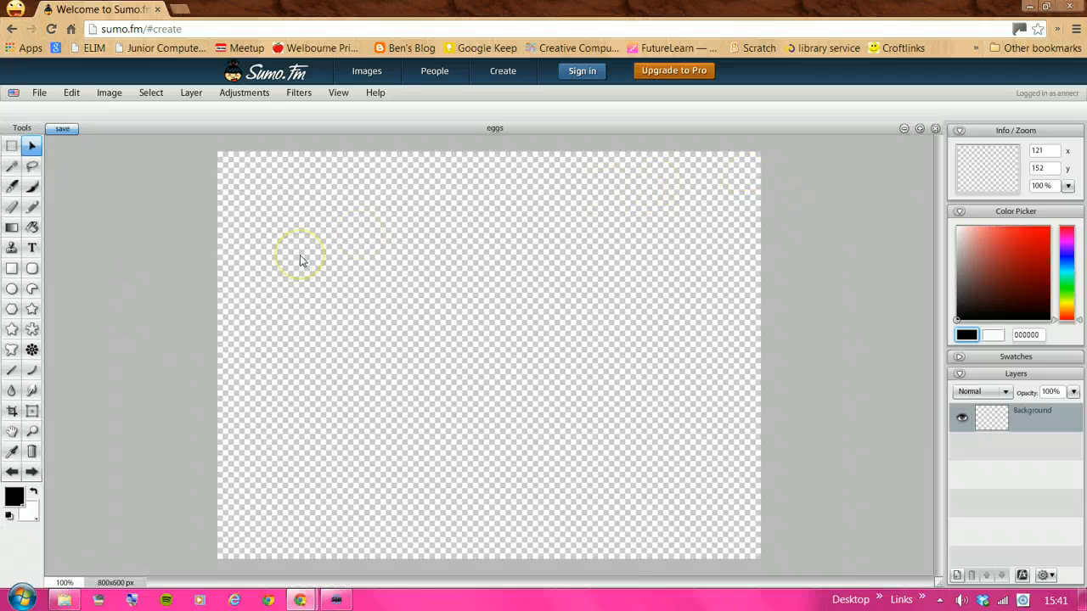
Choose the ellipse shape tool and set its fill to the striped pink-to-maroon gradient preset.
click(13, 291)
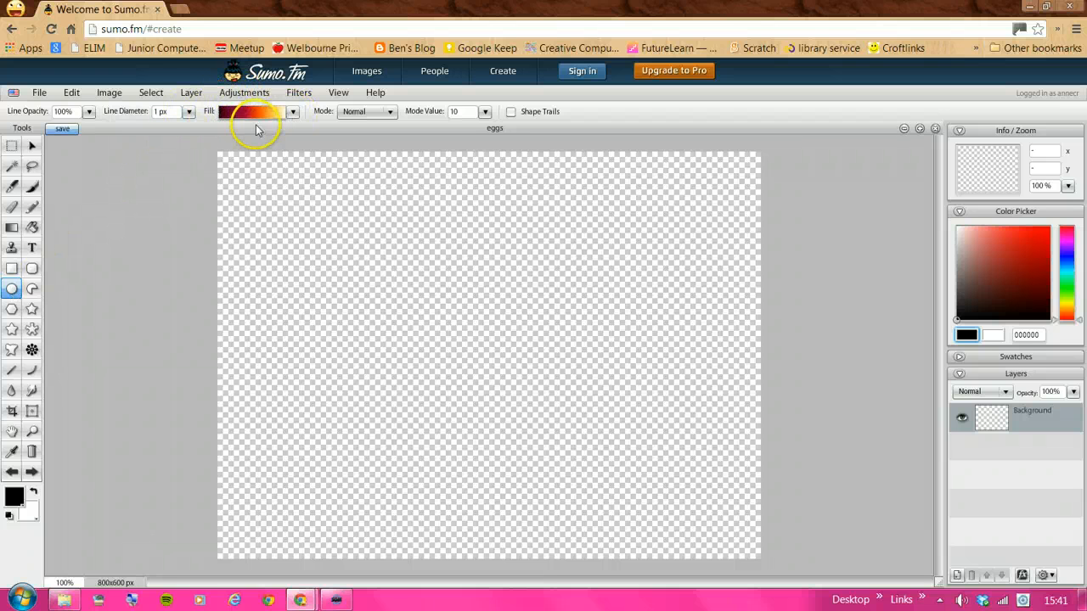
click(293, 113)
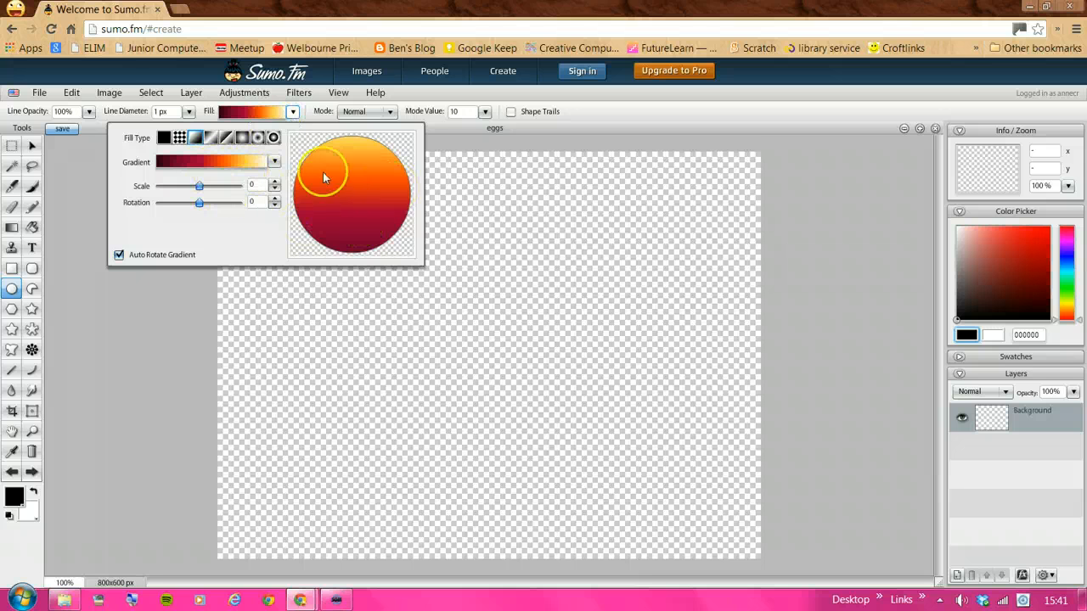
click(274, 163)
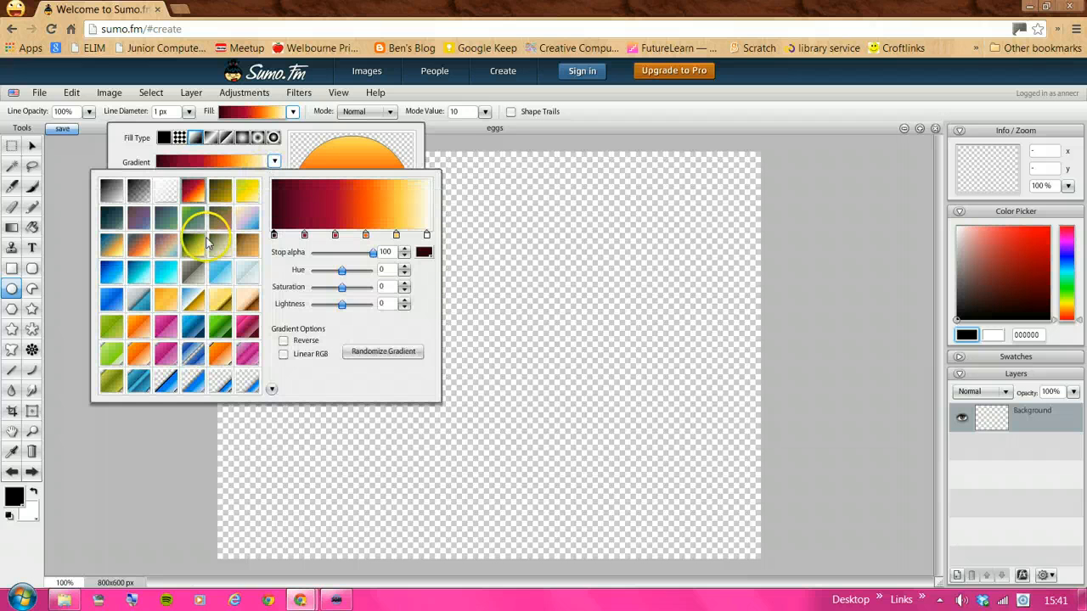
click(248, 331)
click(170, 422)
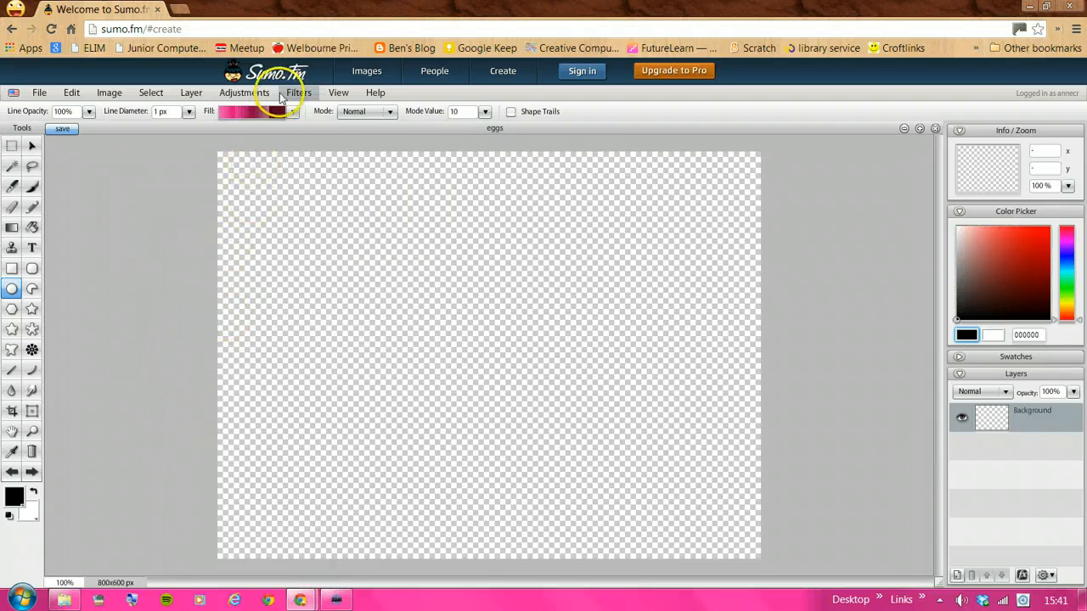
Apply a Bevel layer effect with its default settings to the empty Background layer.
click(233, 94)
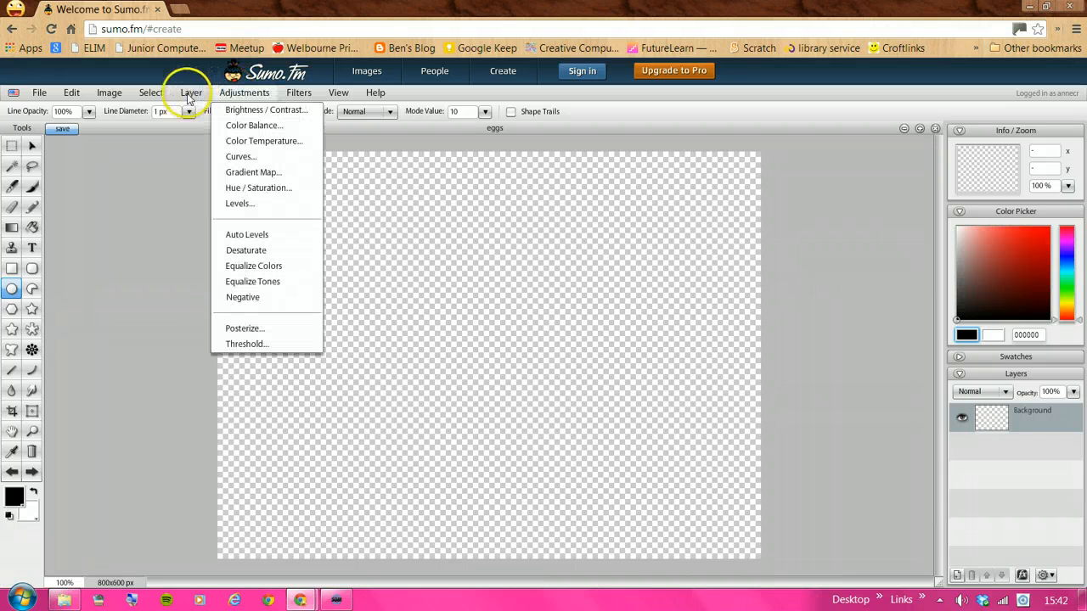
click(190, 95)
click(216, 150)
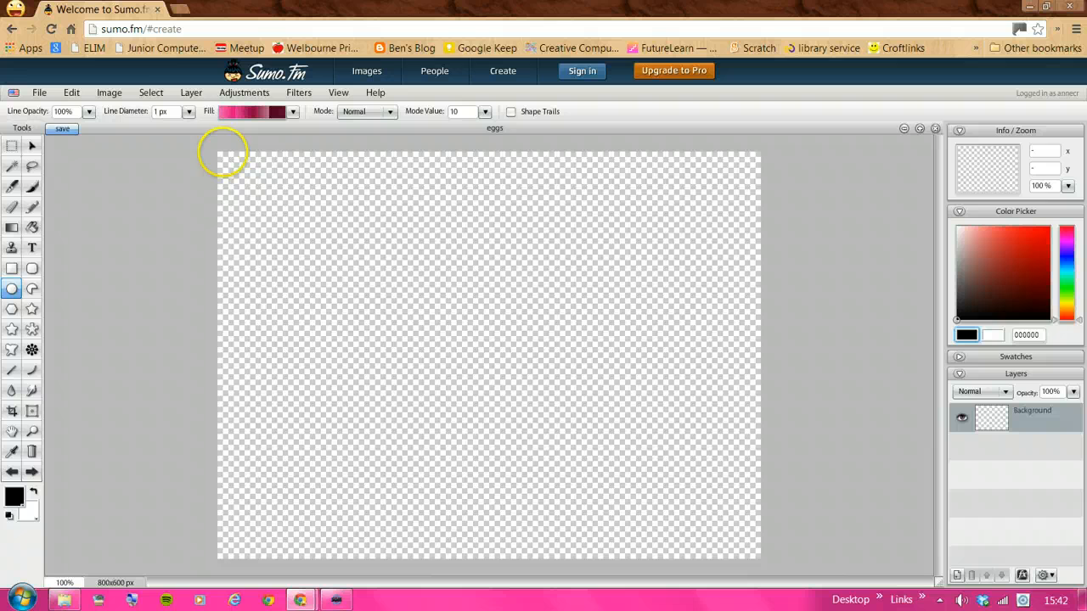
click(190, 95)
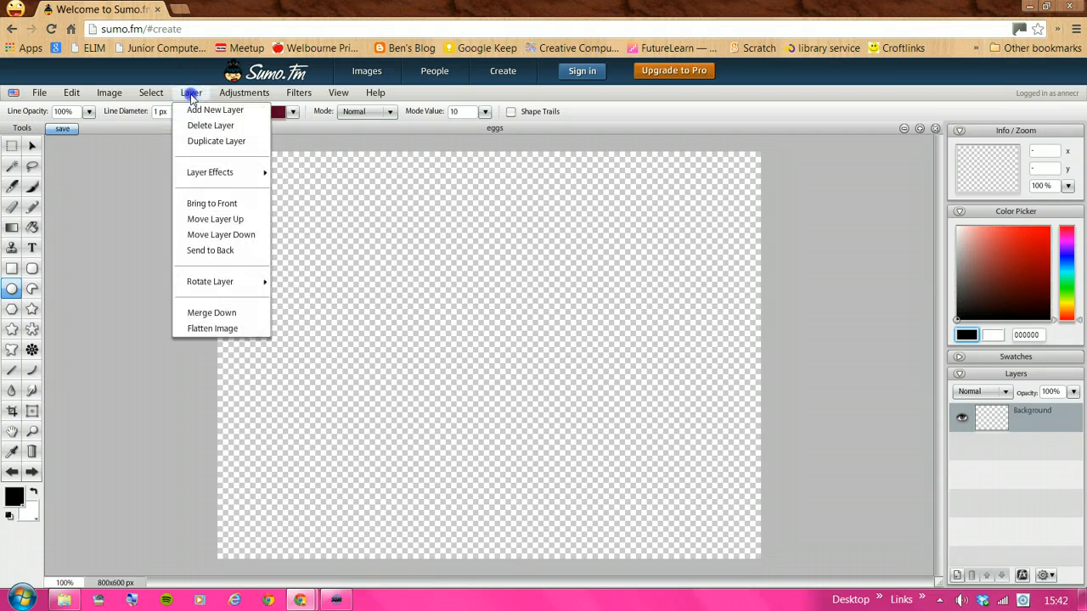
click(190, 144)
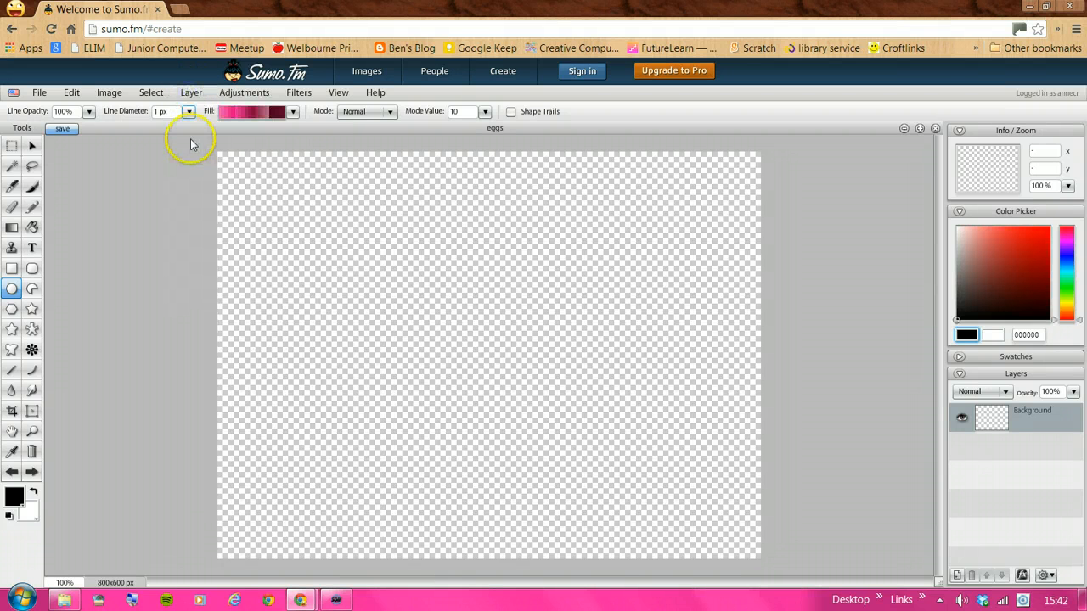
click(188, 96)
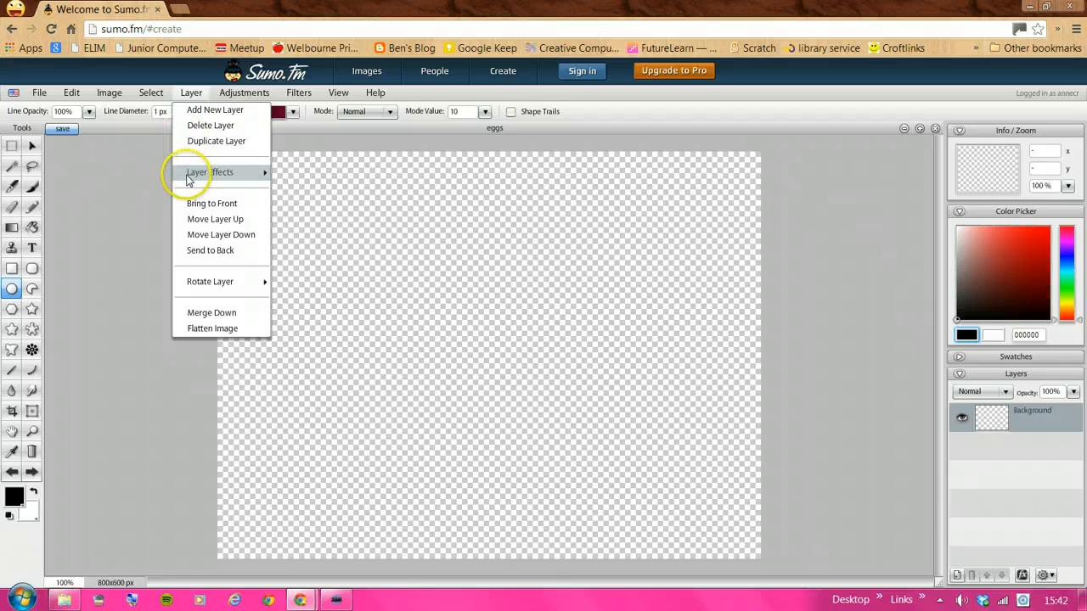
click(266, 174)
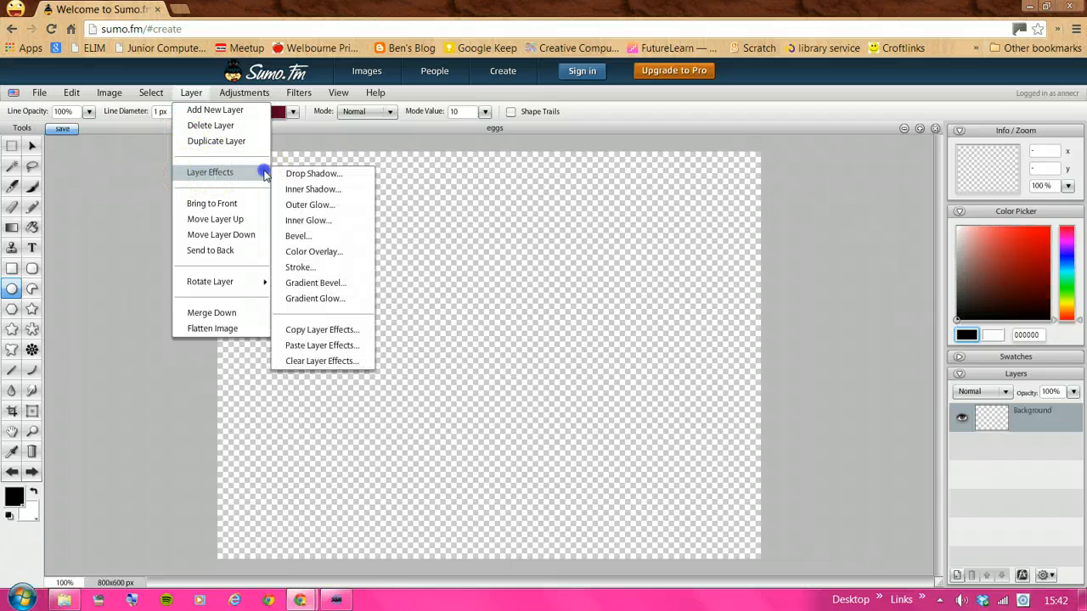
click(296, 237)
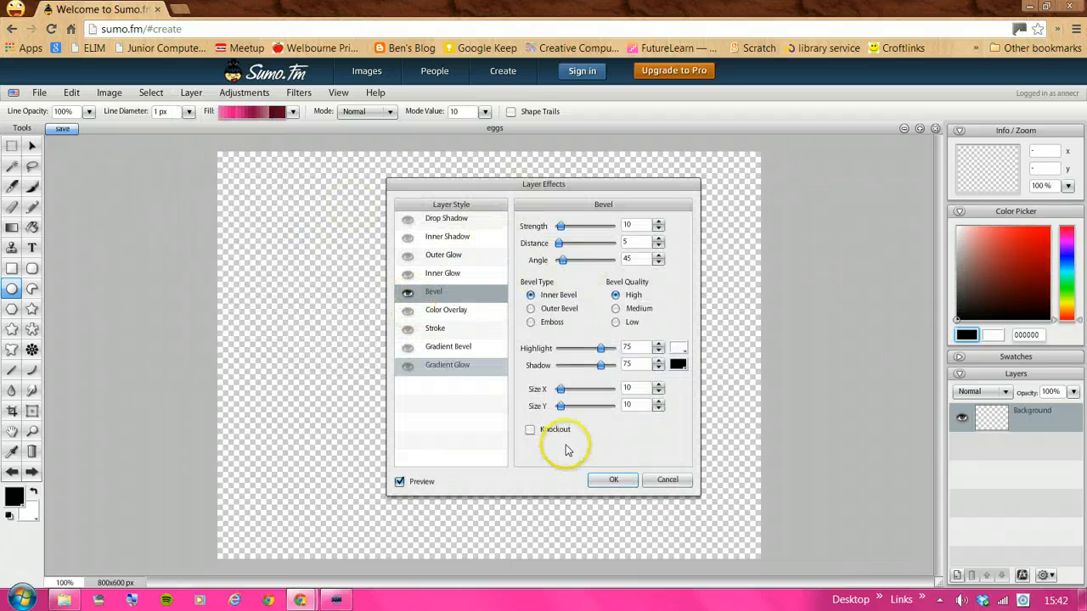
click(615, 482)
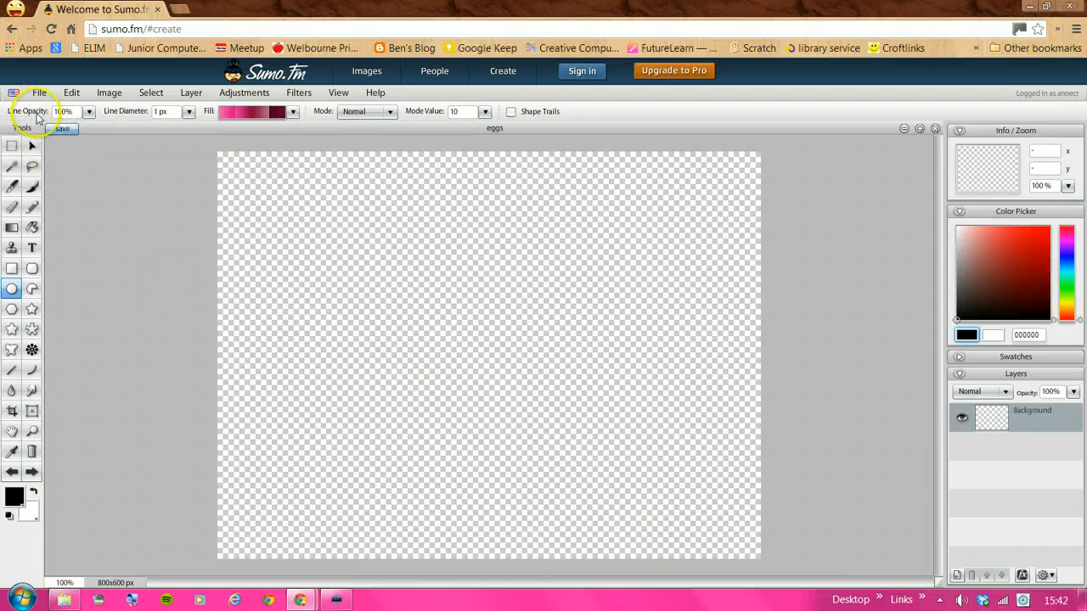
Draw a pink upright egg-shaped ellipse with 0% line opacity and move it to the canvas's lower-right corner.
click(88, 113)
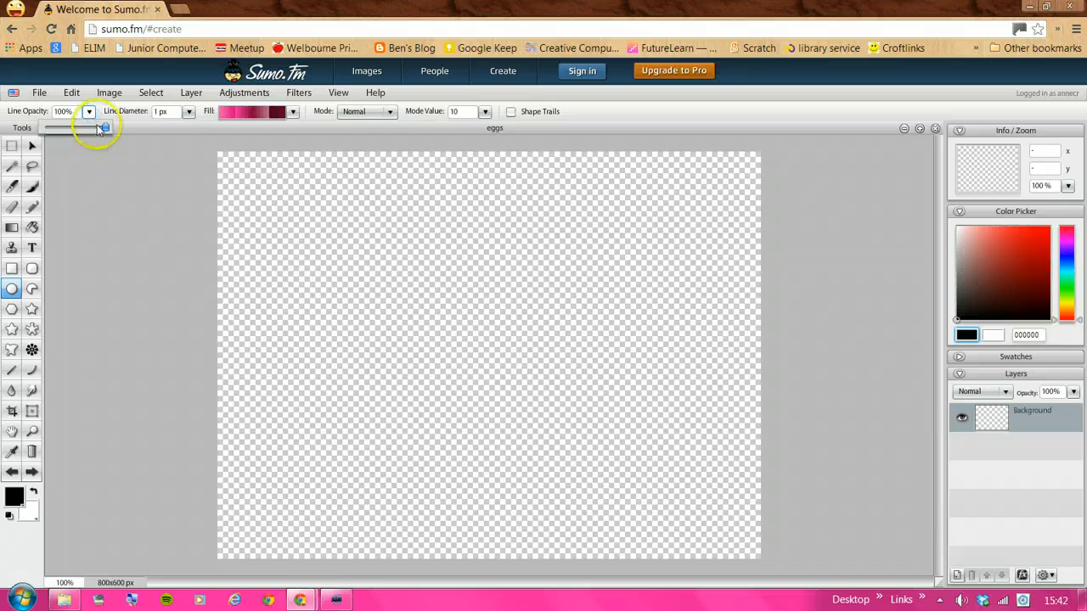
drag(102, 127, 42, 127)
click(12, 290)
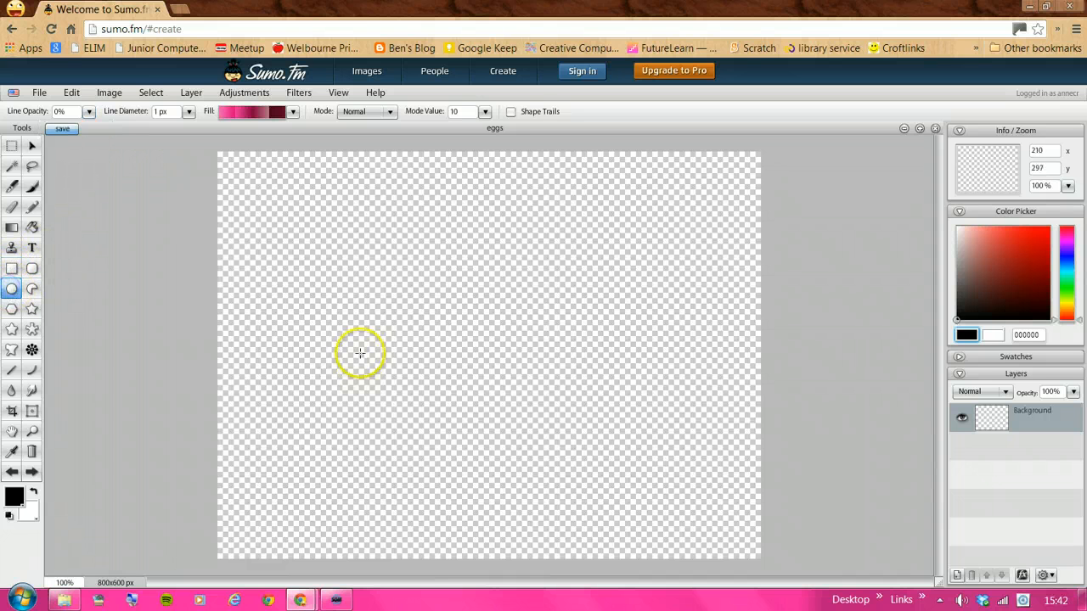
drag(426, 274, 487, 353)
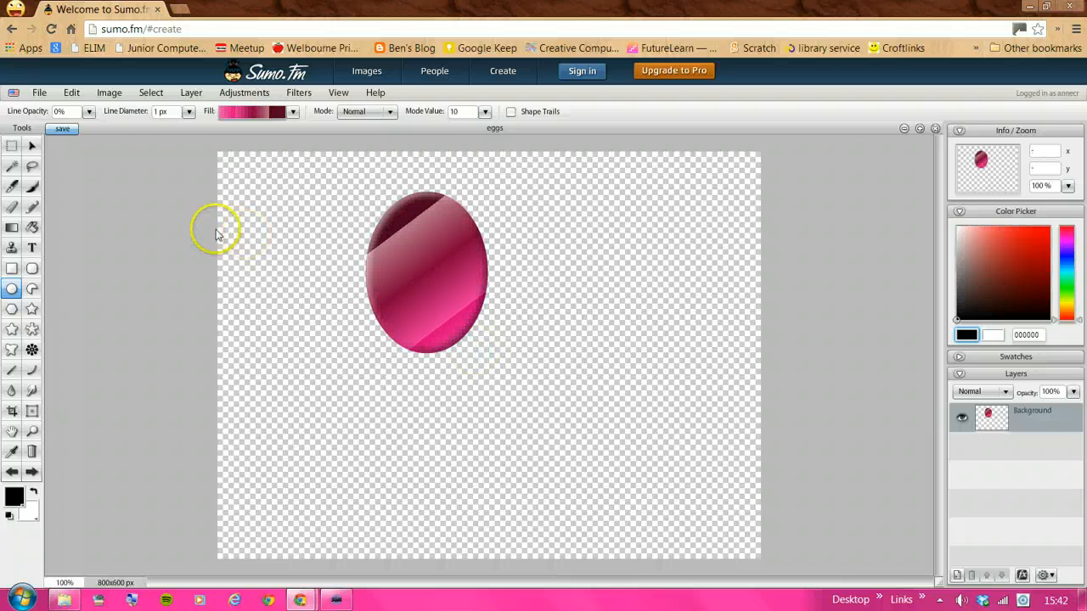
click(32, 146)
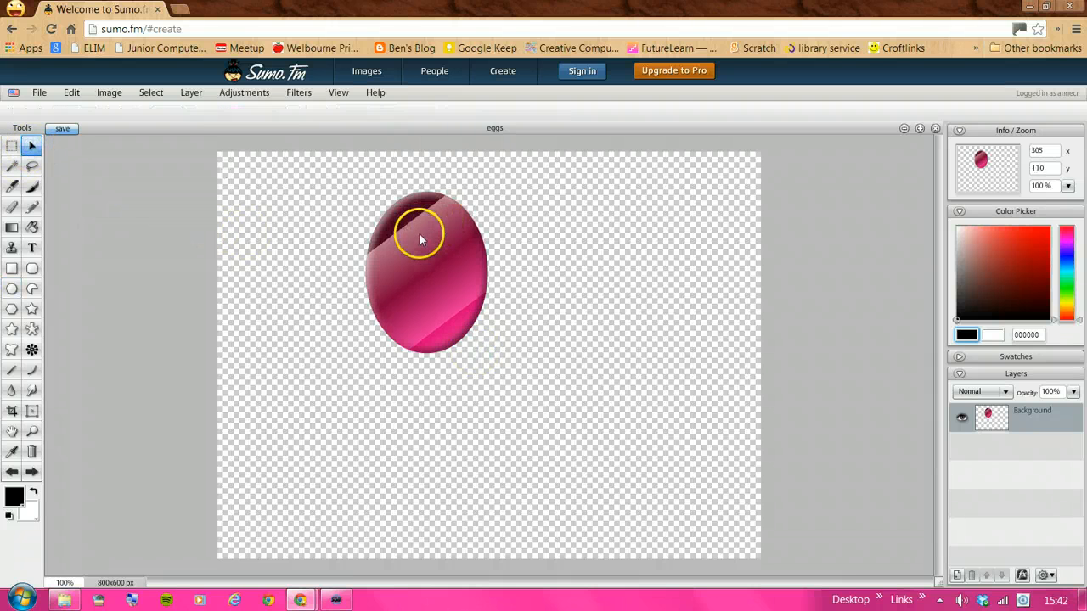
drag(419, 237, 655, 428)
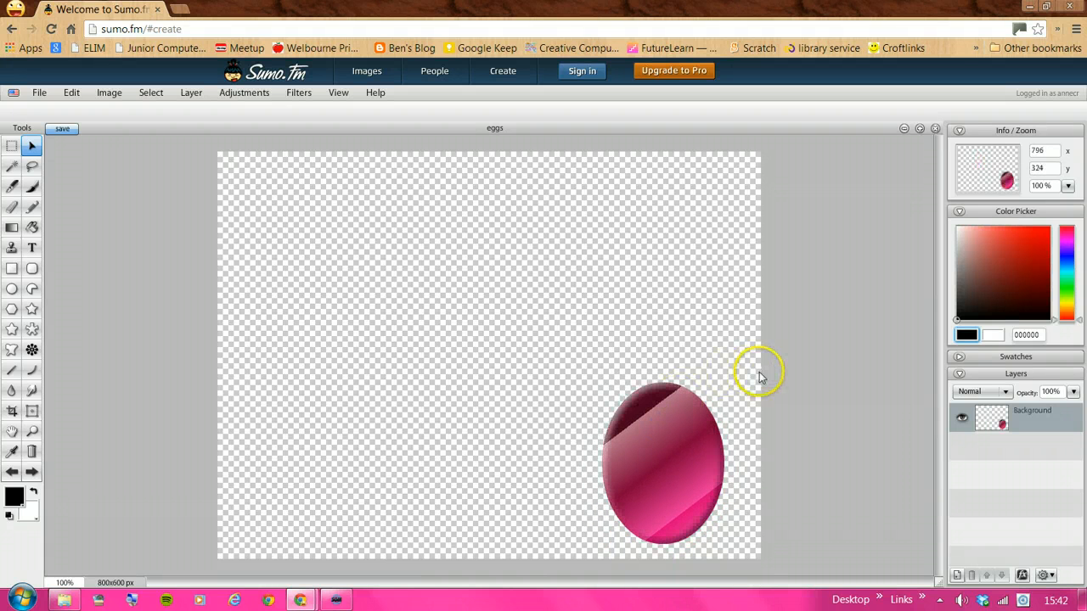
Add a new layer and set the ellipse fill to the dark-blue-to-turquoise gradient preset.
click(955, 577)
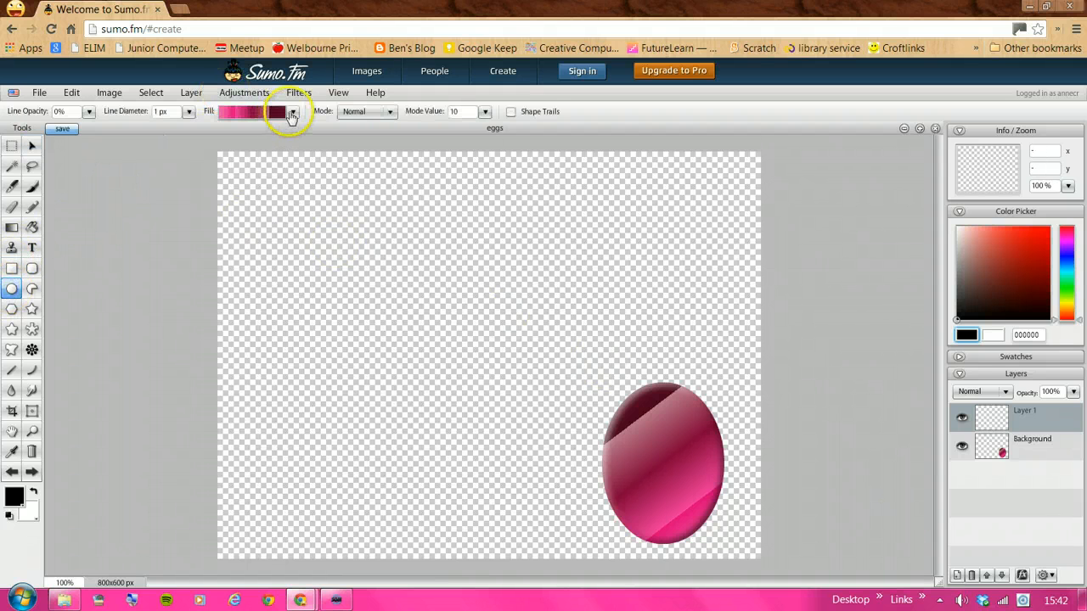
click(291, 113)
click(273, 161)
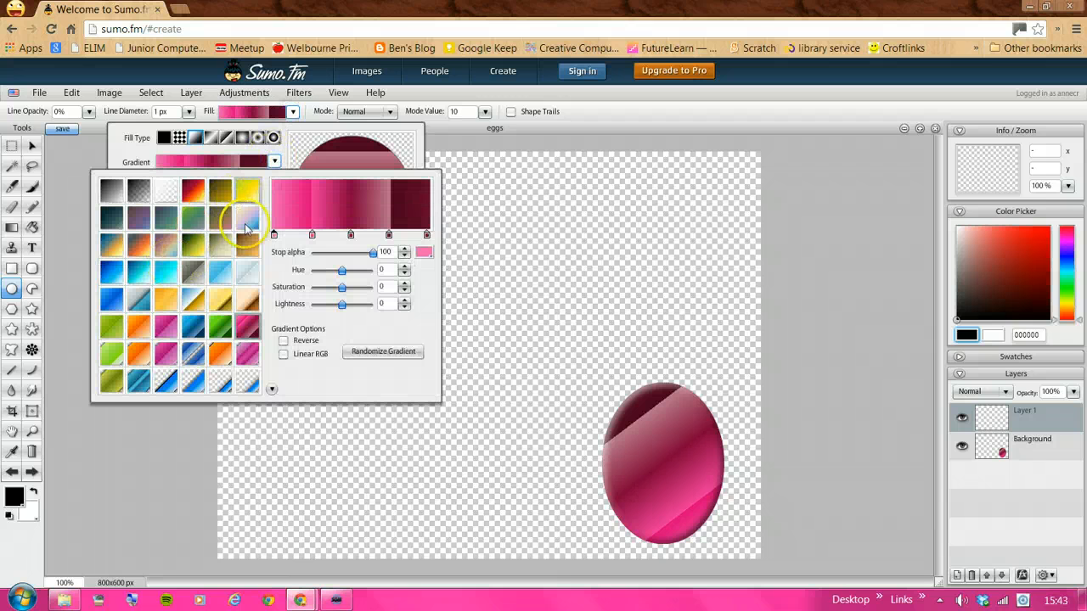
click(138, 271)
click(132, 452)
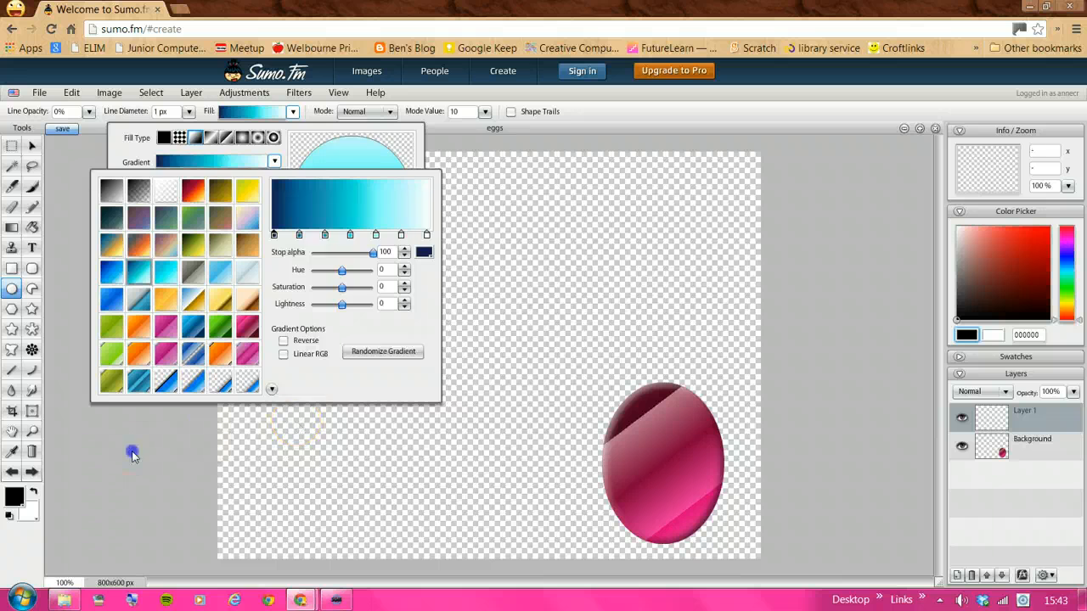
Draw a blue egg-shaped ellipse on the new layer and move it against the pink egg's left side.
drag(291, 311, 358, 407)
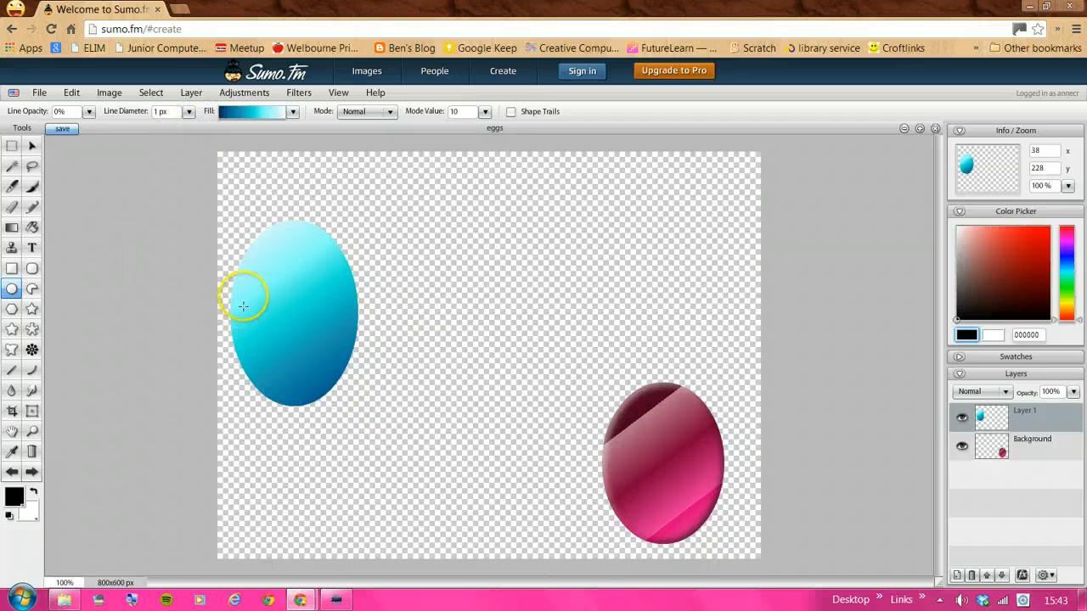
click(32, 146)
drag(262, 292, 521, 438)
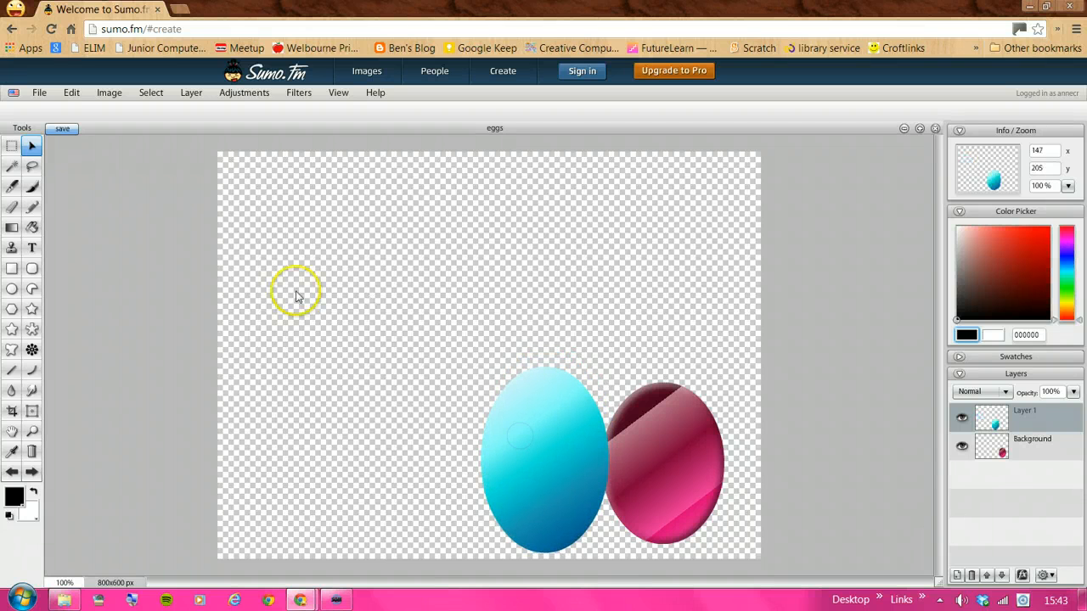
Apply a Bevel layer effect with its default settings to the blue egg's layer.
click(12, 289)
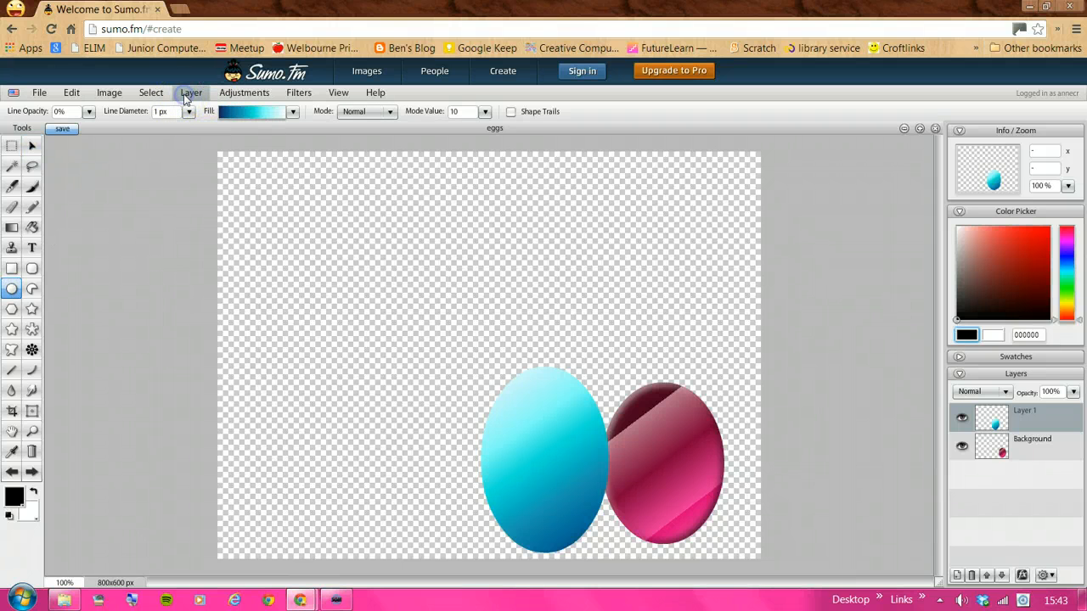
click(186, 97)
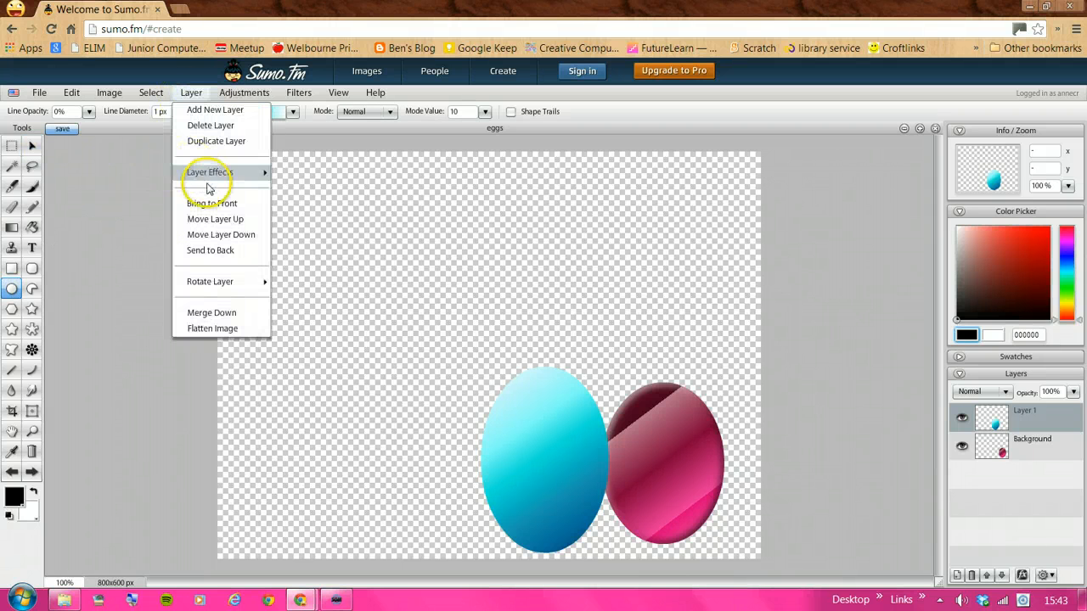
mouse_move(213, 172)
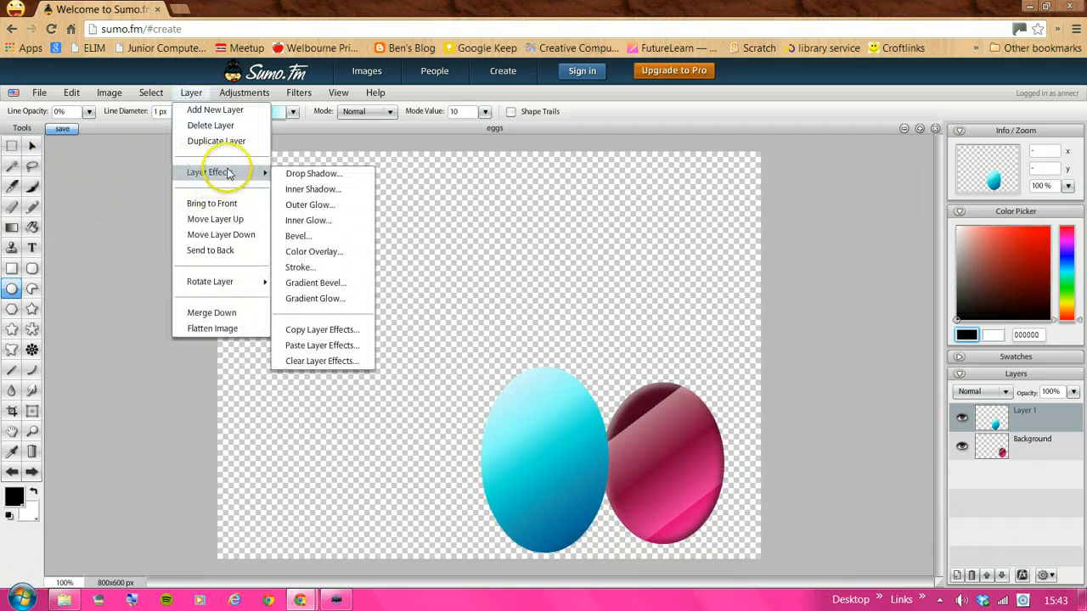
click(307, 237)
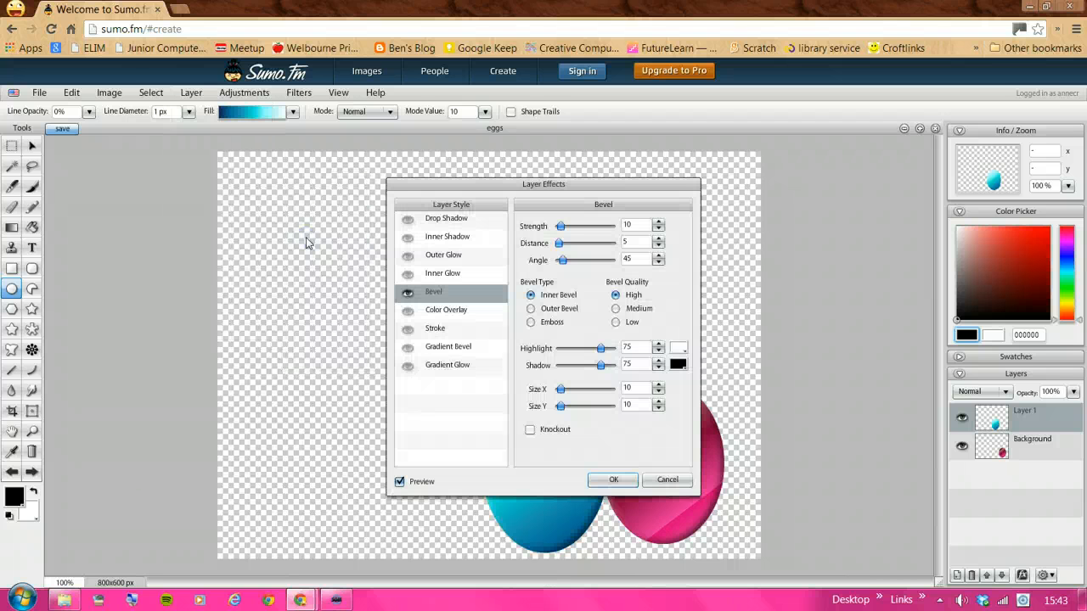
click(612, 480)
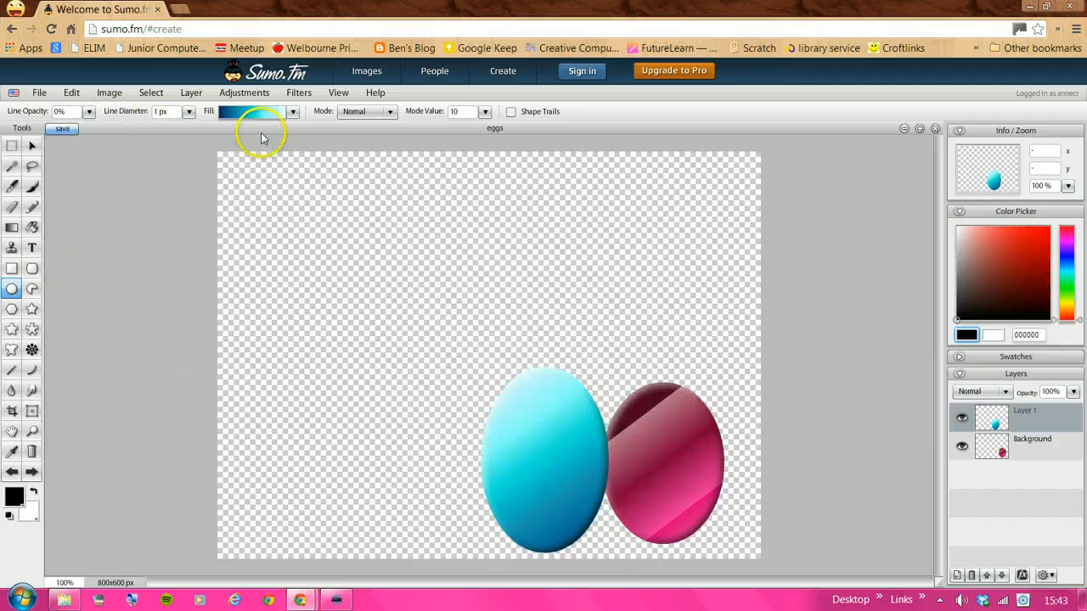
Change the ellipse fill from a gradient to a bitmap pattern using the Star 2 Frame shape.
click(291, 114)
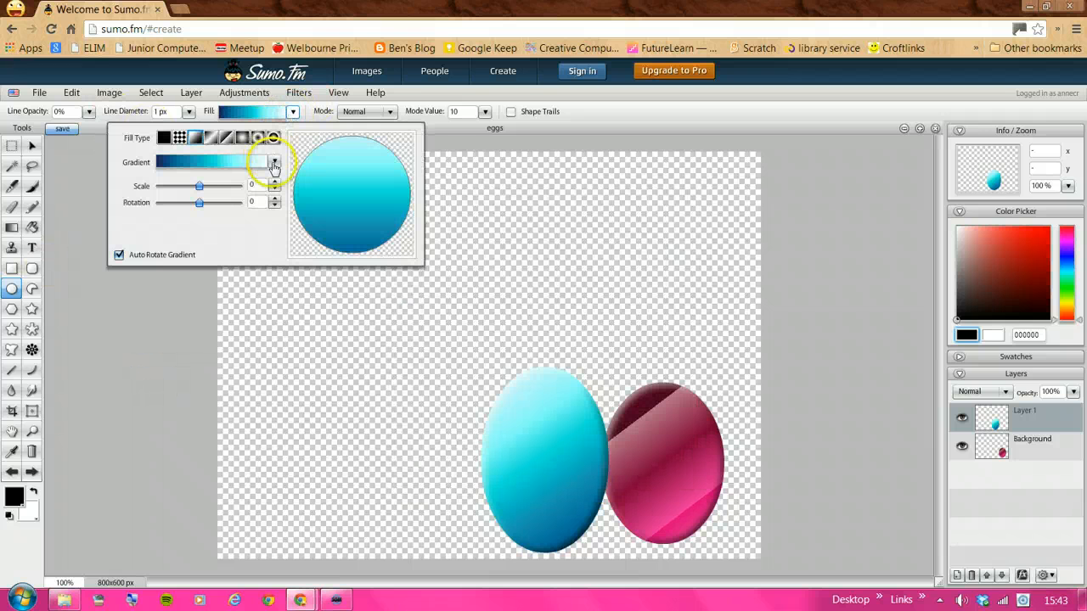
click(273, 161)
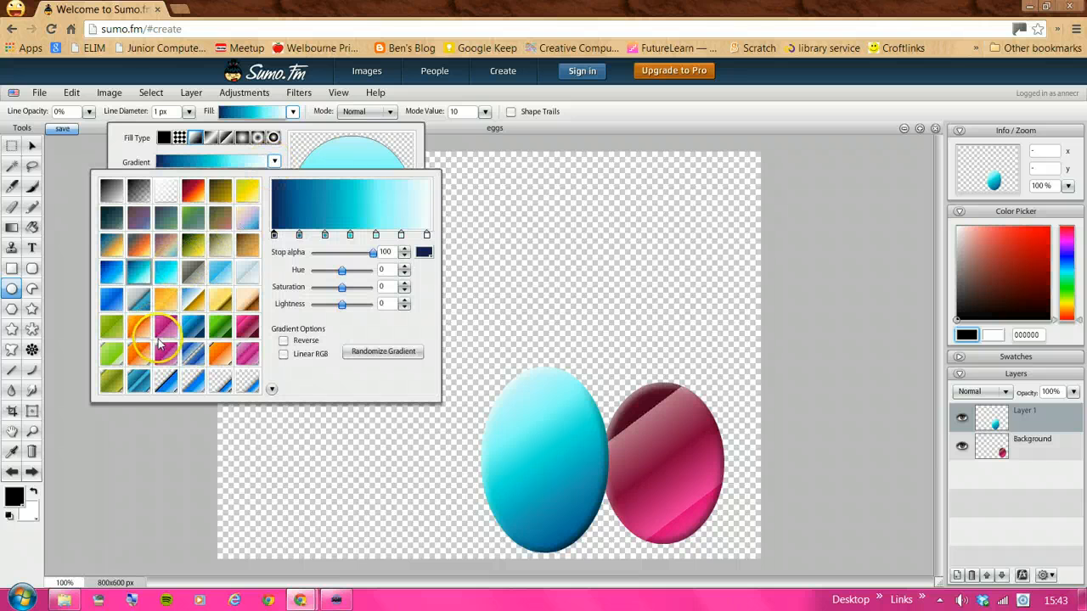
click(179, 137)
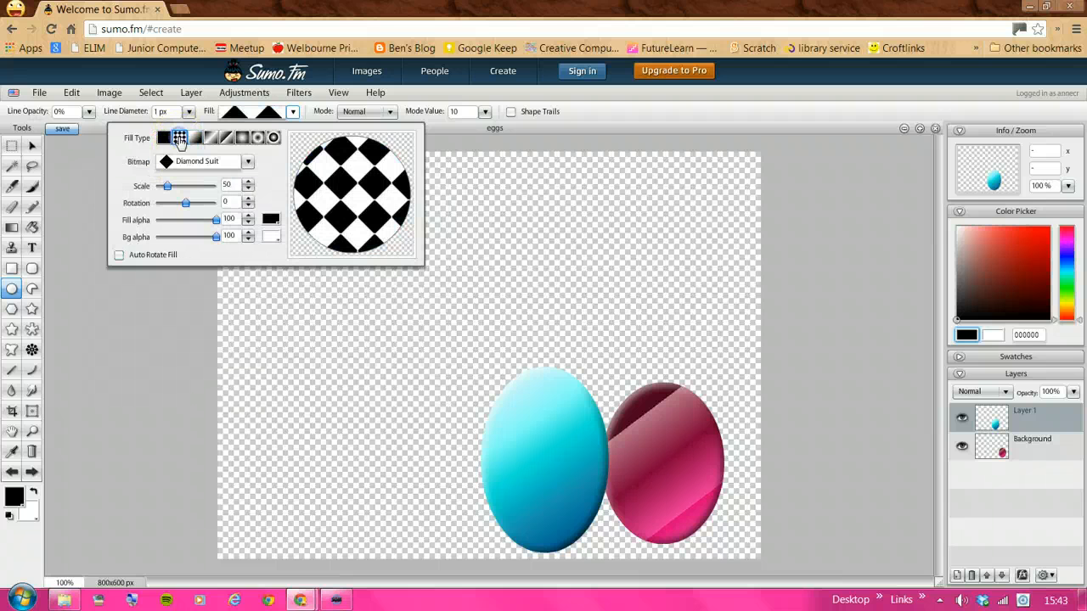
click(248, 161)
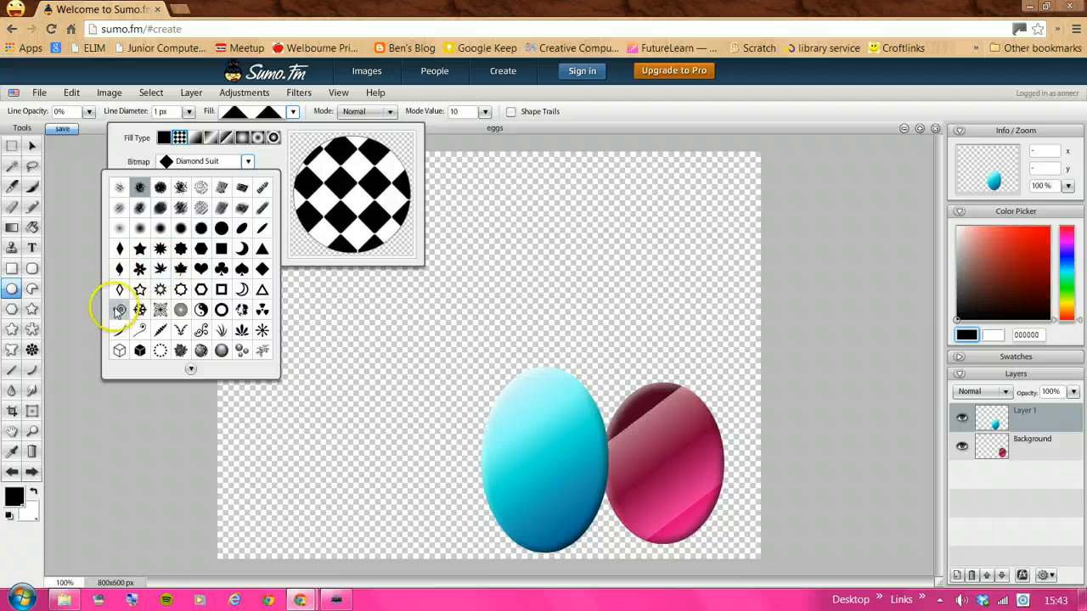
click(160, 289)
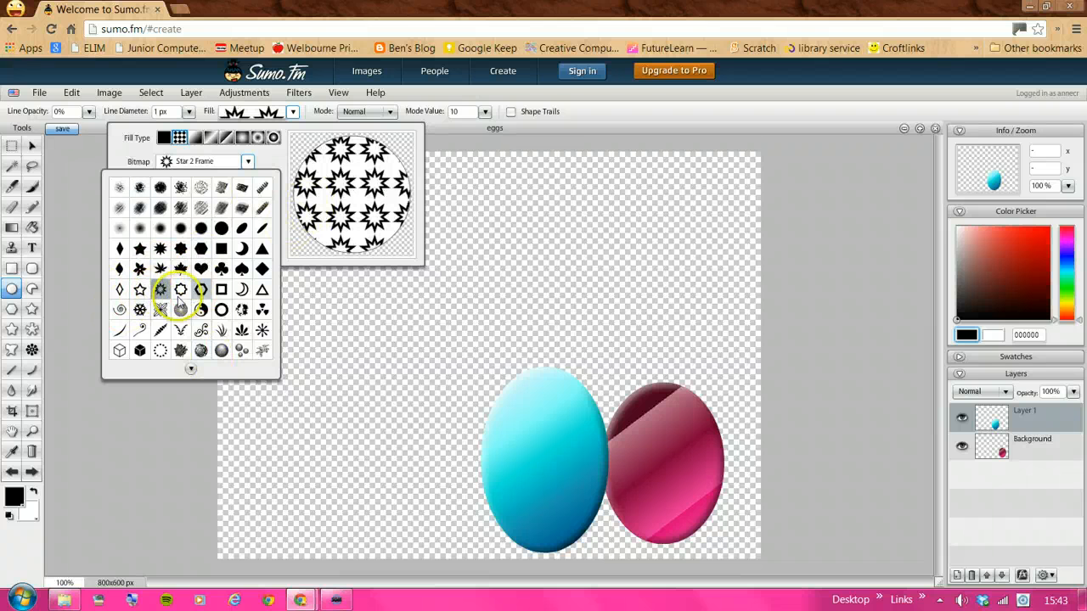
click(151, 389)
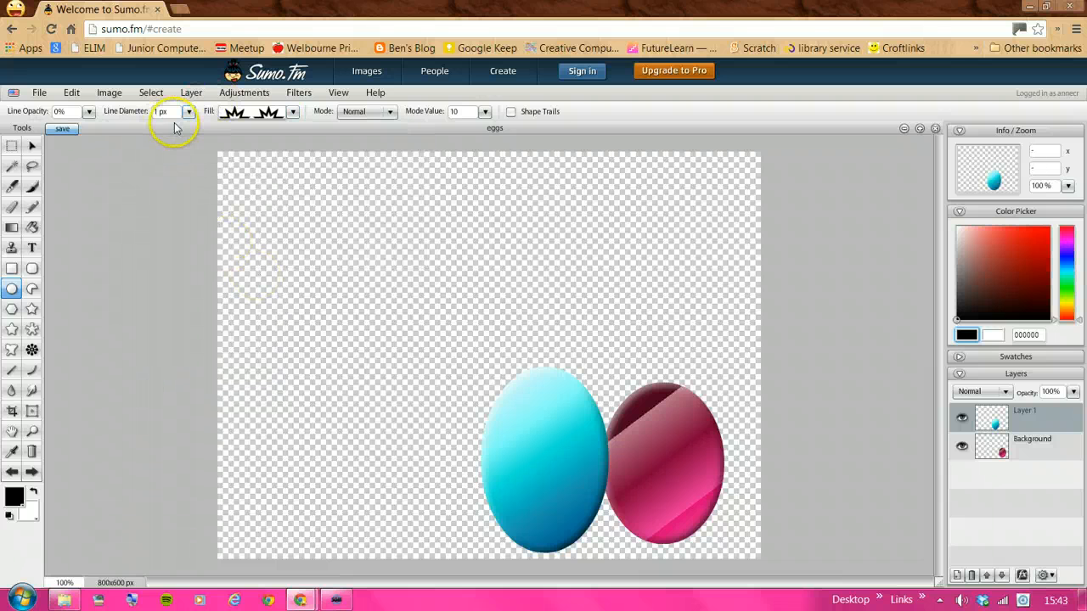
Set the star pattern's fill colour to bright red (ee1919).
click(291, 114)
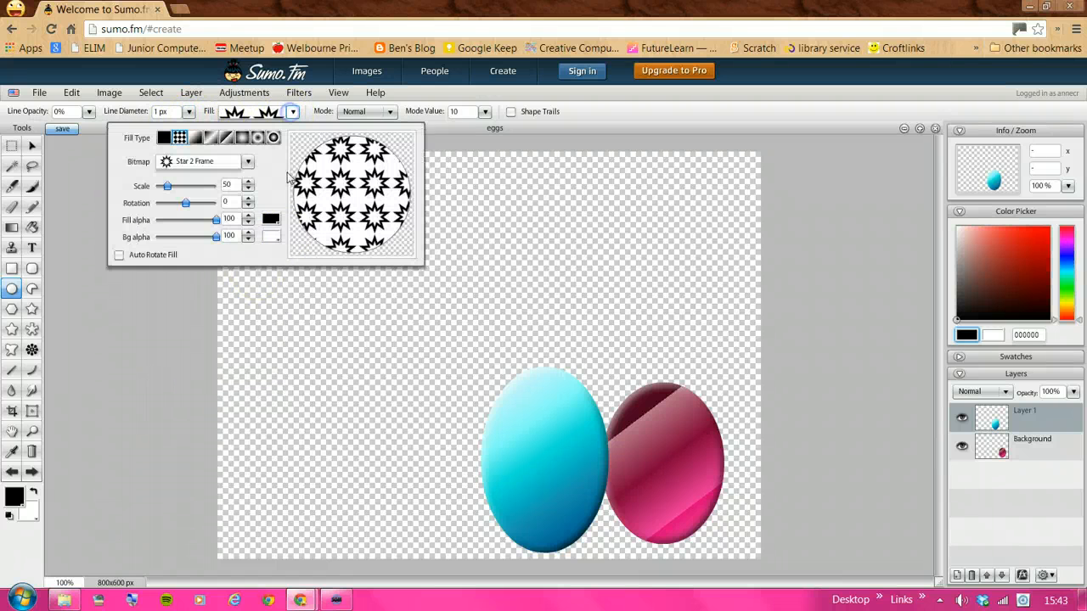
click(270, 220)
mouse_move(424, 246)
mouse_down()
mouse_move(403, 257)
mouse_move(416, 247)
mouse_up()
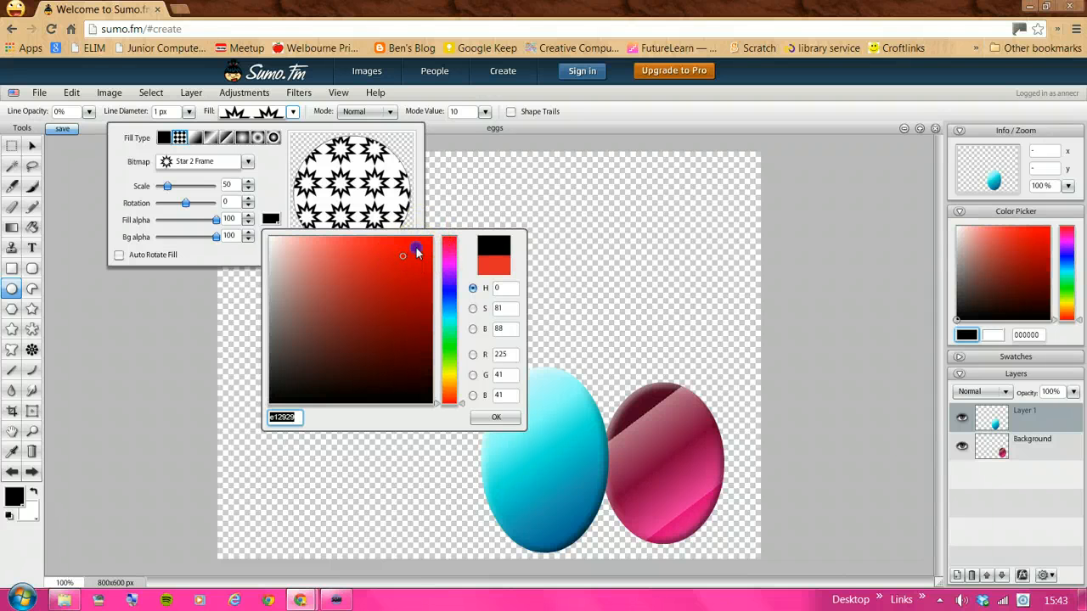
click(496, 418)
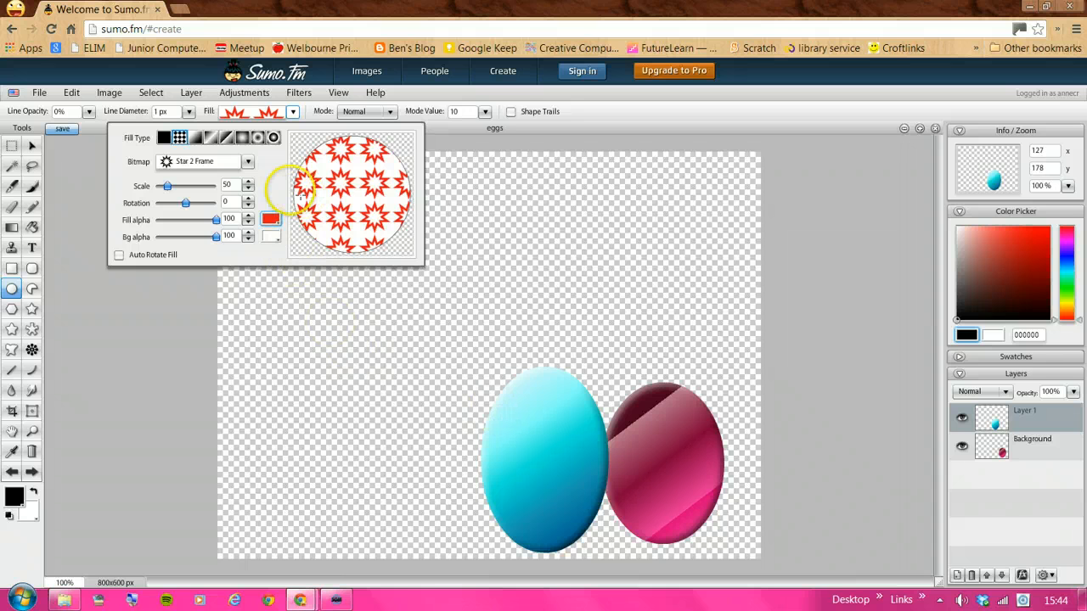
Set the star pattern's background colour to bright yellow.
click(272, 240)
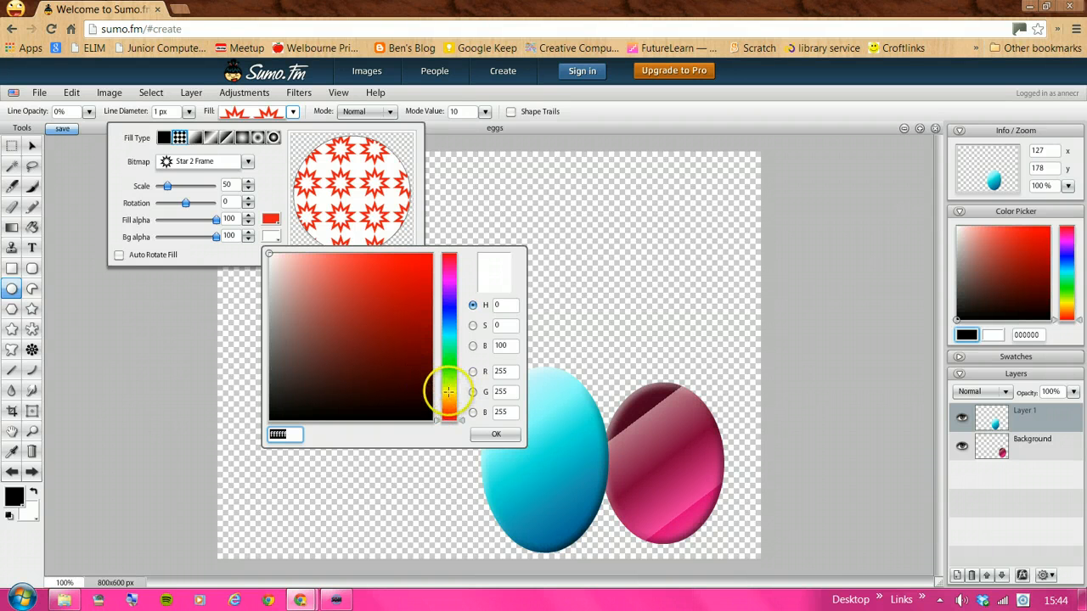
click(381, 309)
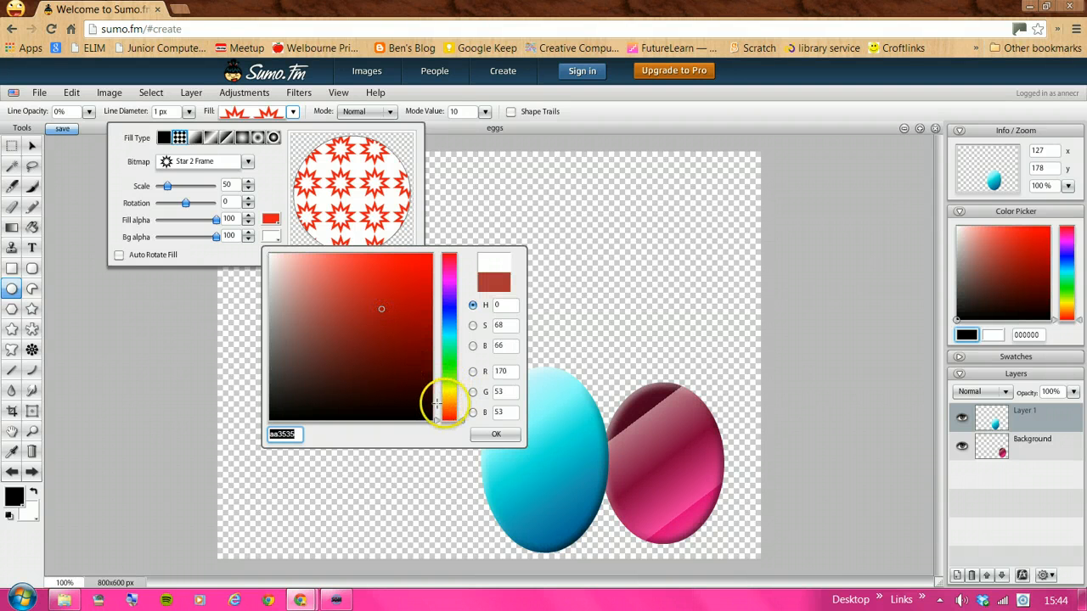
click(450, 394)
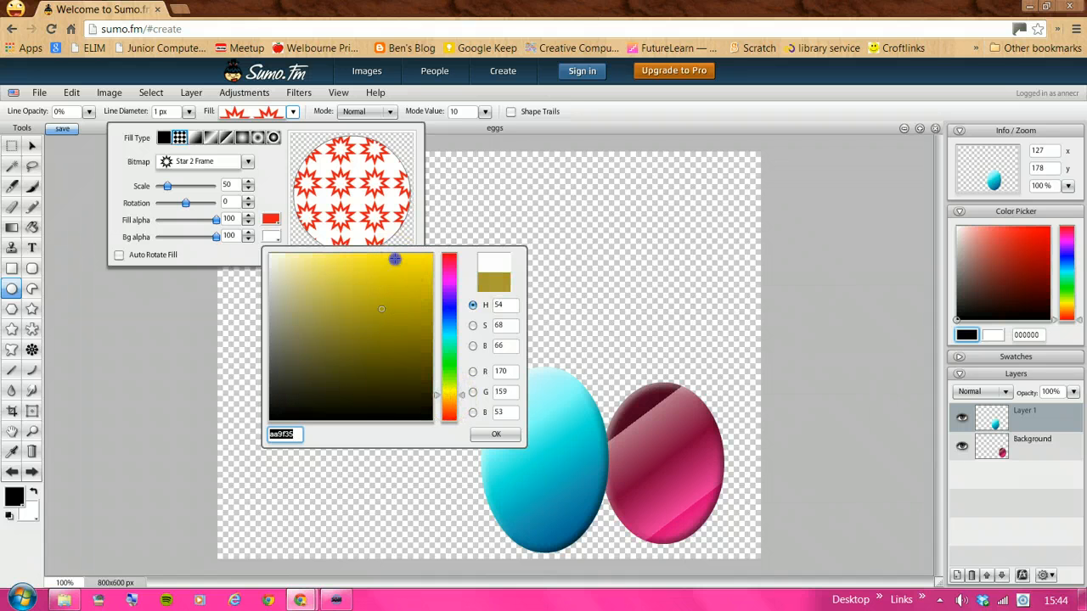
click(497, 437)
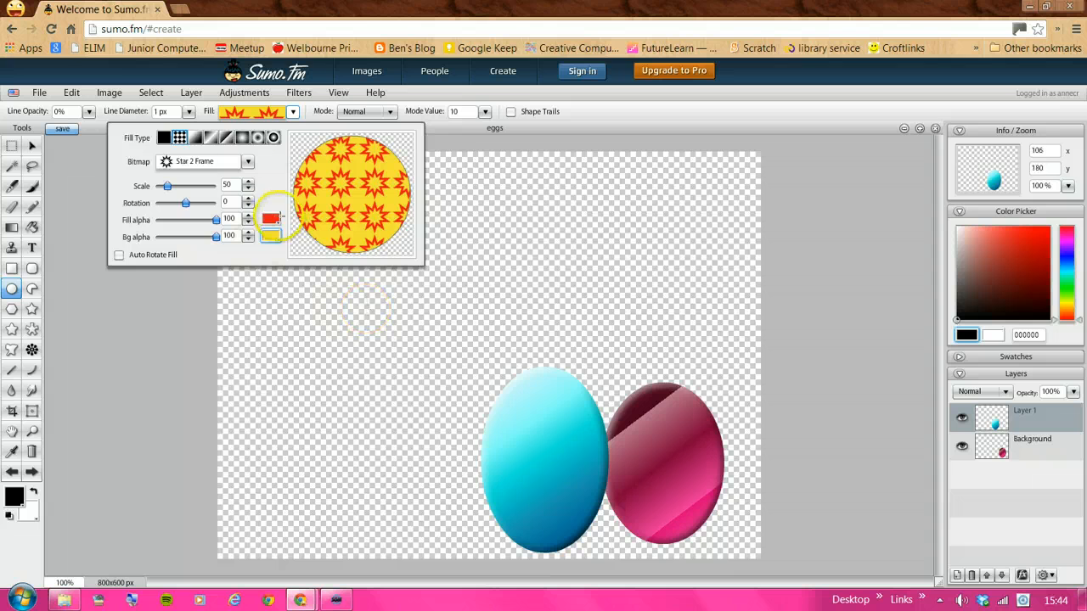
click(127, 349)
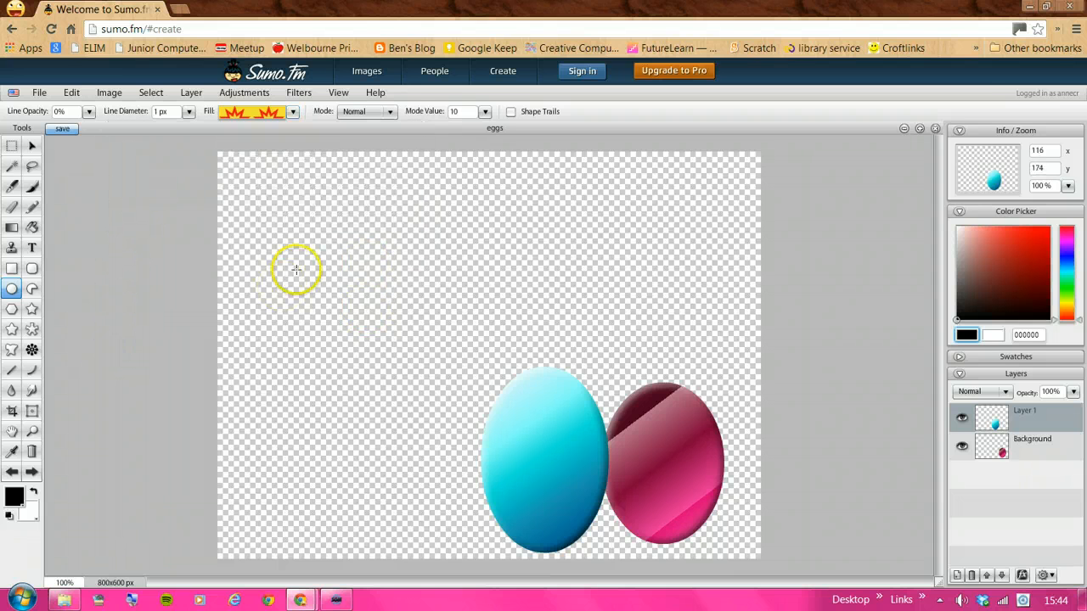
drag(295, 270, 352, 339)
click(155, 284)
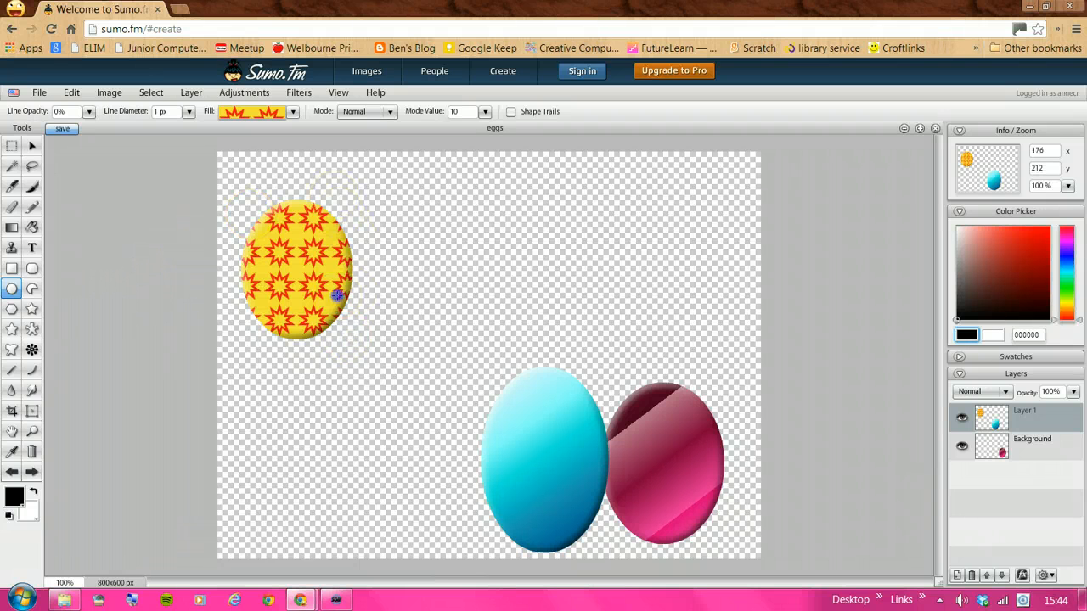
click(338, 295)
click(32, 146)
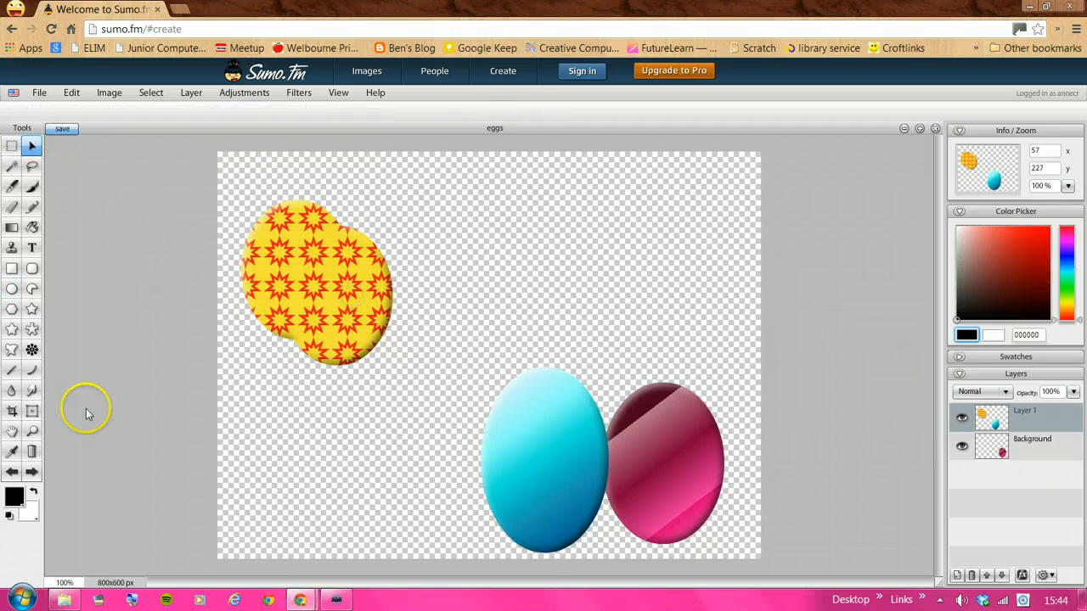
click(12, 472)
drag(276, 249, 311, 249)
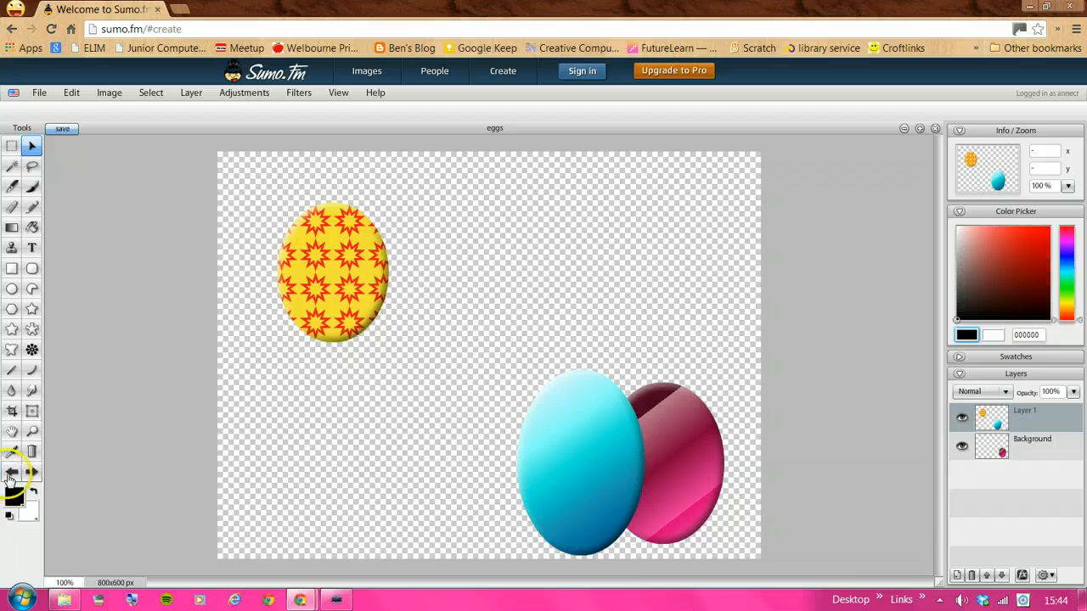
click(10, 475)
click(10, 475)
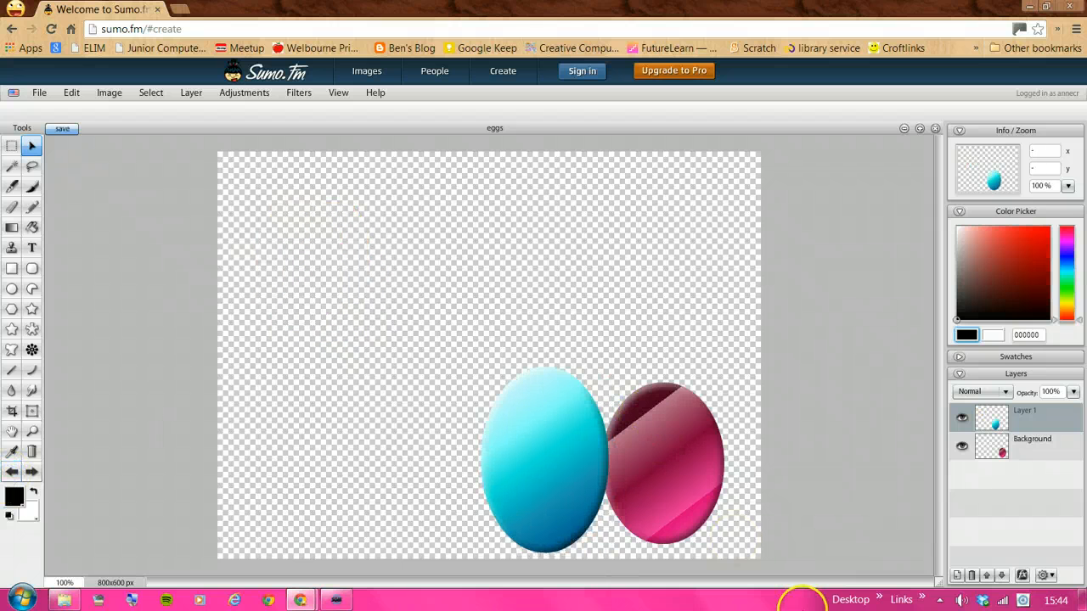
Add a new layer, draw a star-patterned egg-shaped ellipse on it and move it against the blue egg's lower-left side.
click(957, 577)
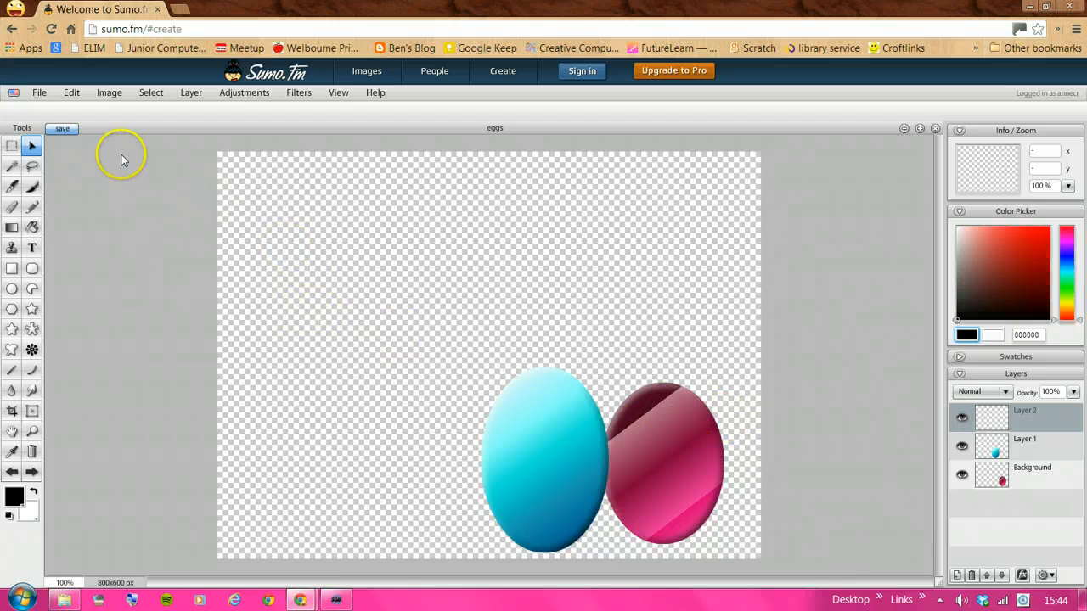
click(12, 288)
drag(272, 254, 324, 316)
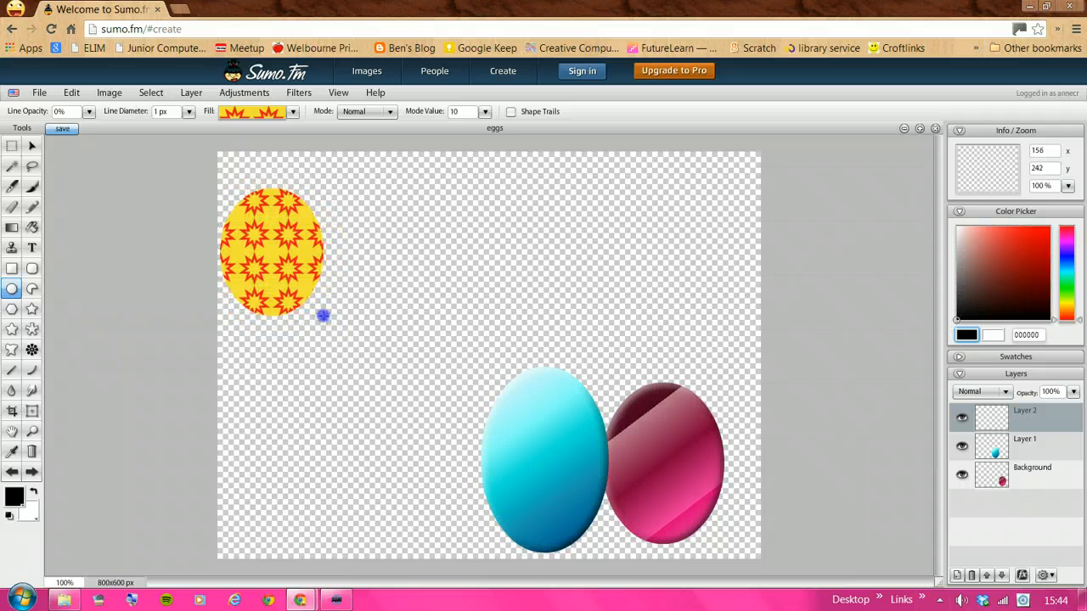
click(31, 145)
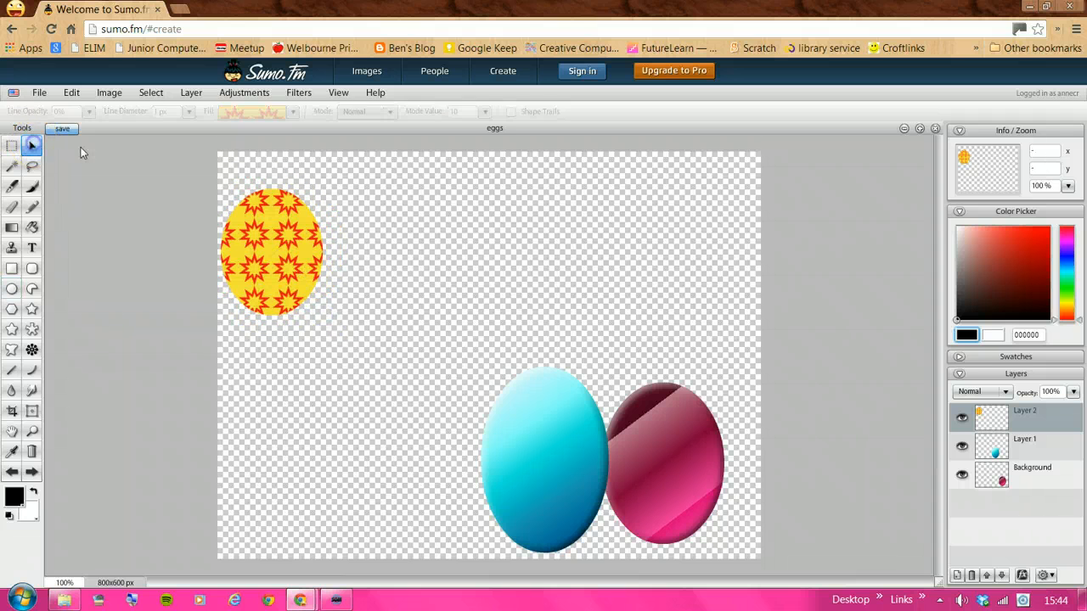
drag(251, 229, 443, 467)
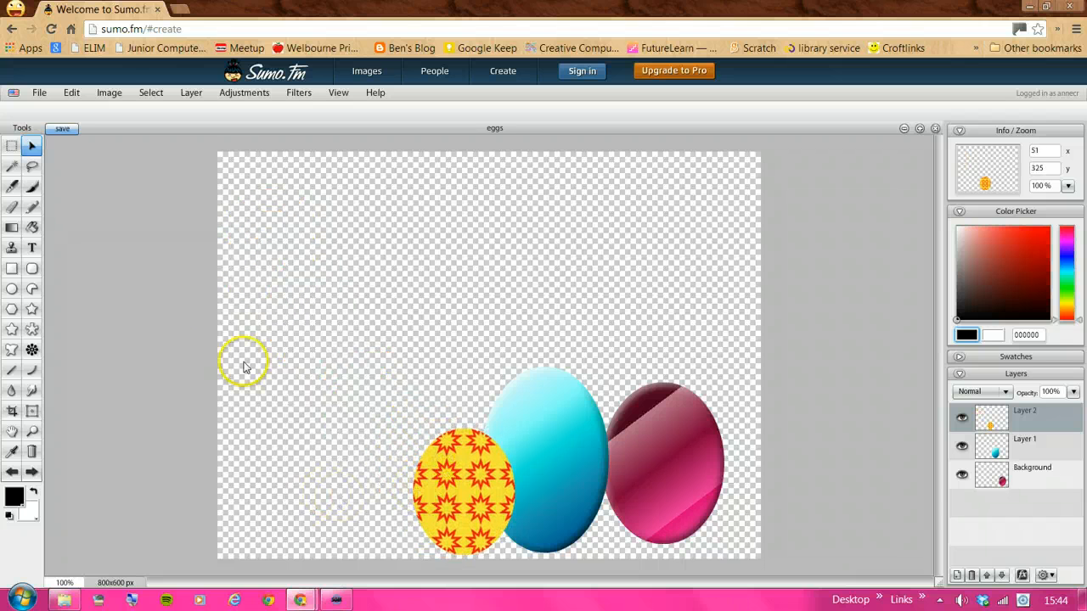
Add another new layer and set the ellipse's bitmap fill pattern to Spiral.
click(11, 290)
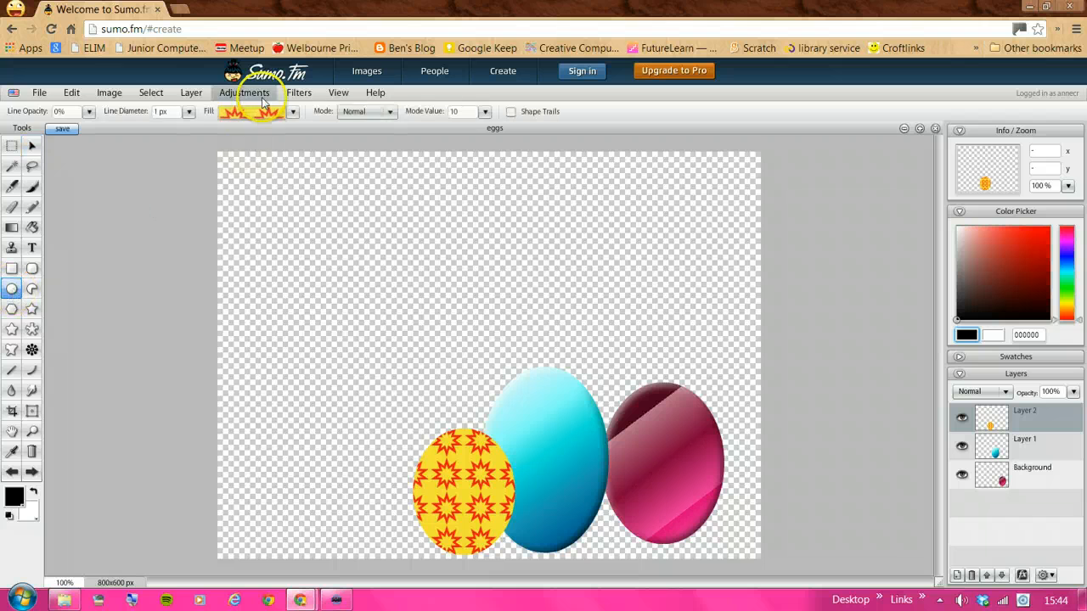
click(957, 575)
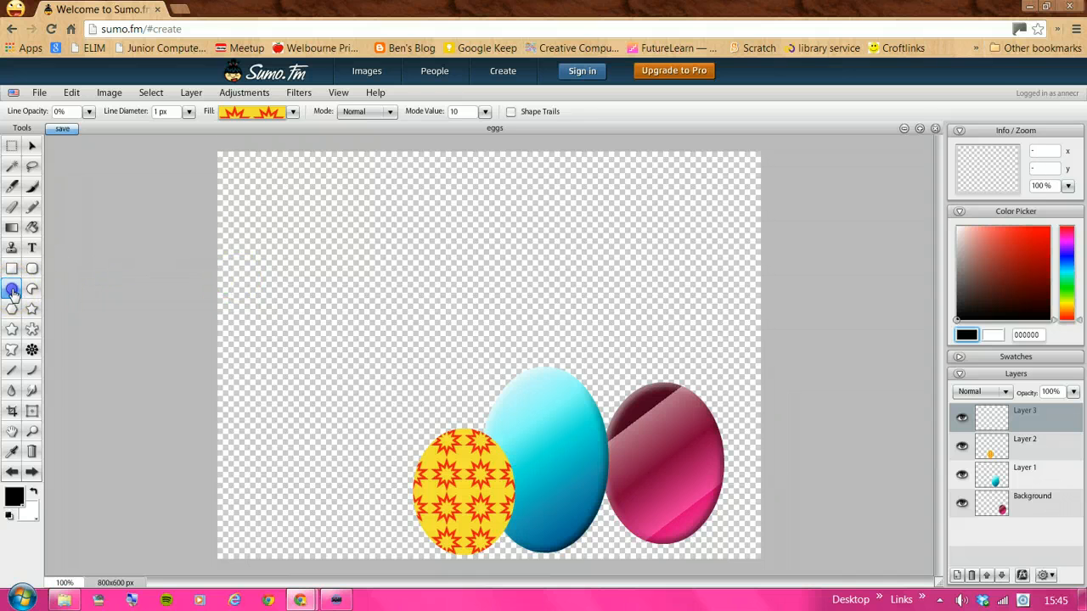
click(292, 111)
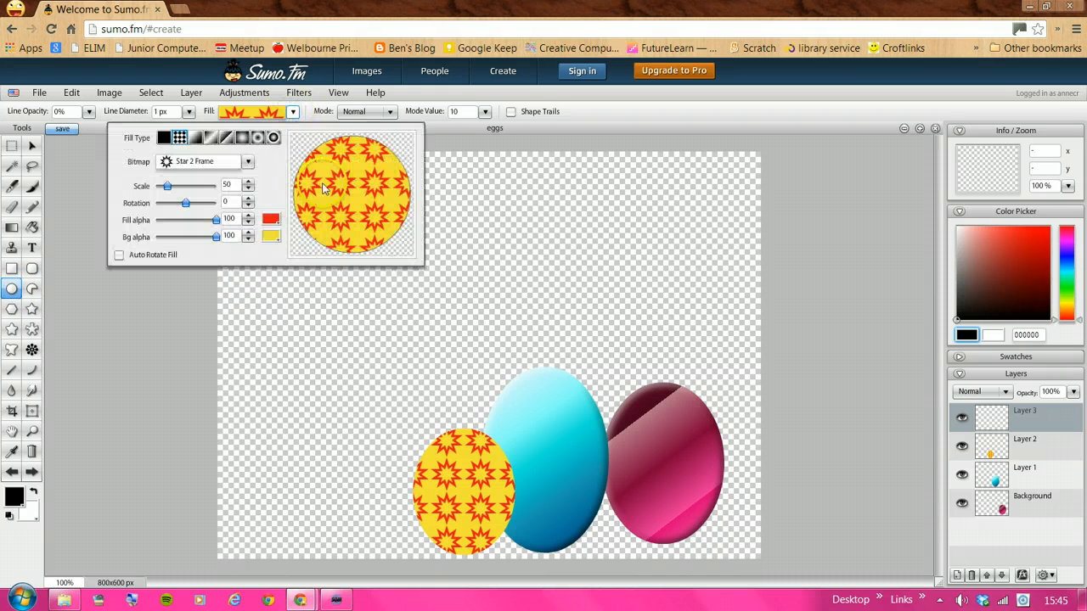
click(248, 163)
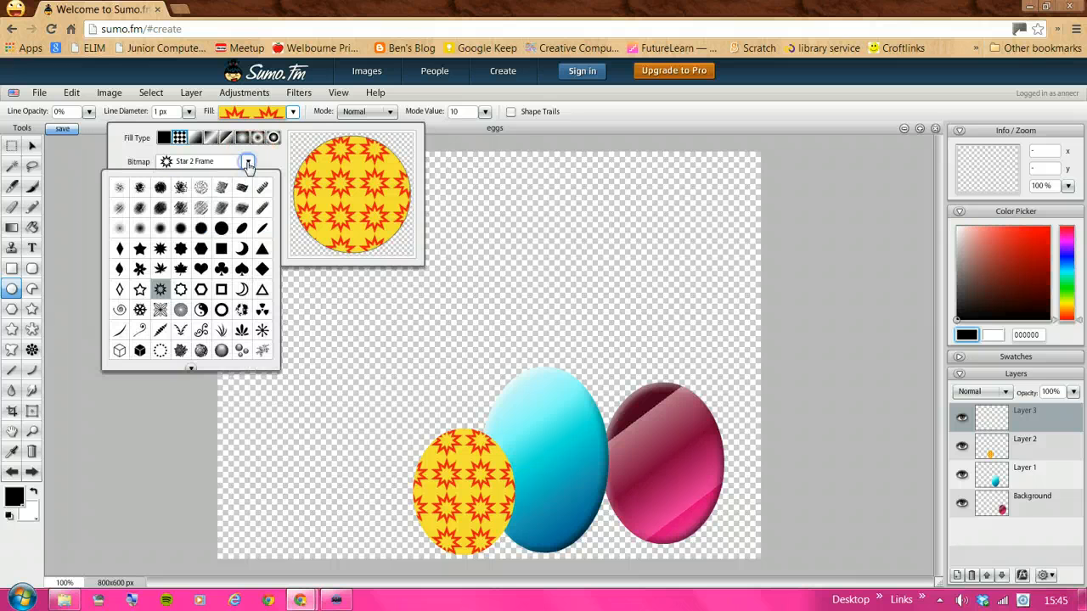
click(119, 312)
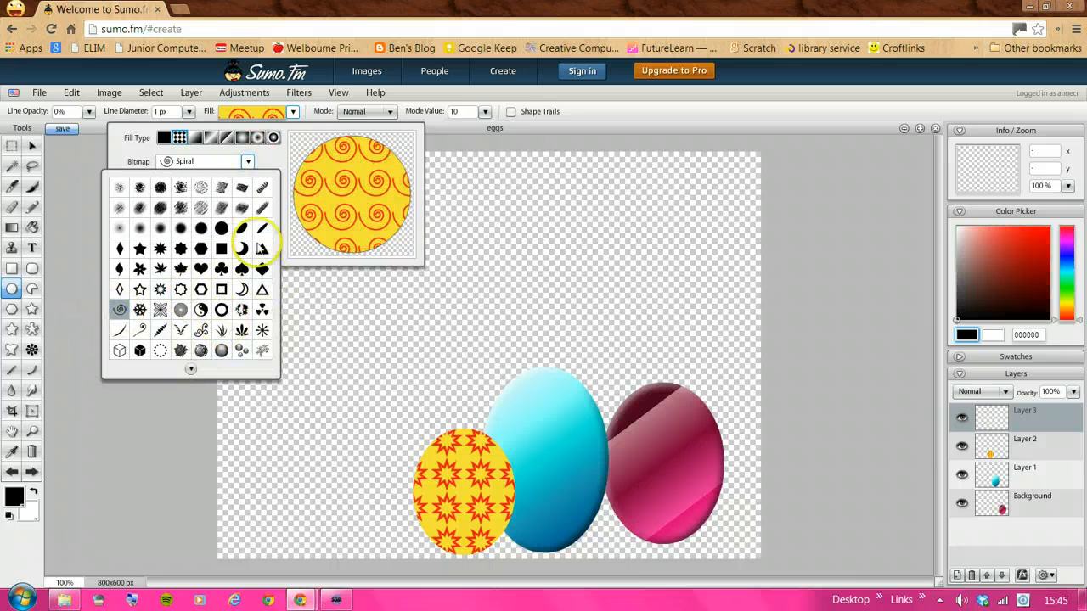
click(143, 459)
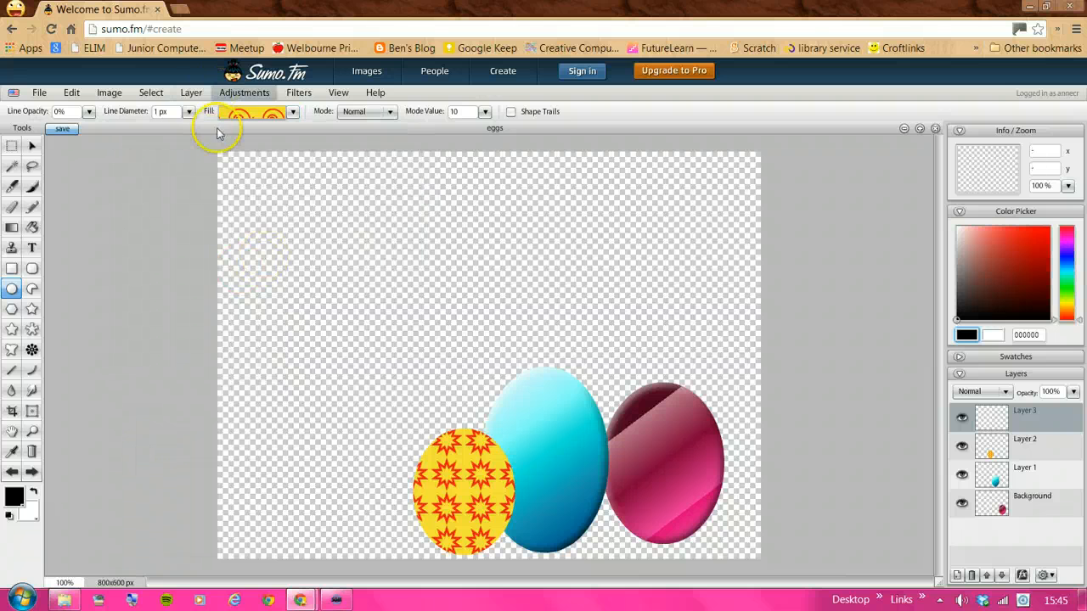
Set the spiral pattern's fill colour to bright green (2eee19).
click(293, 114)
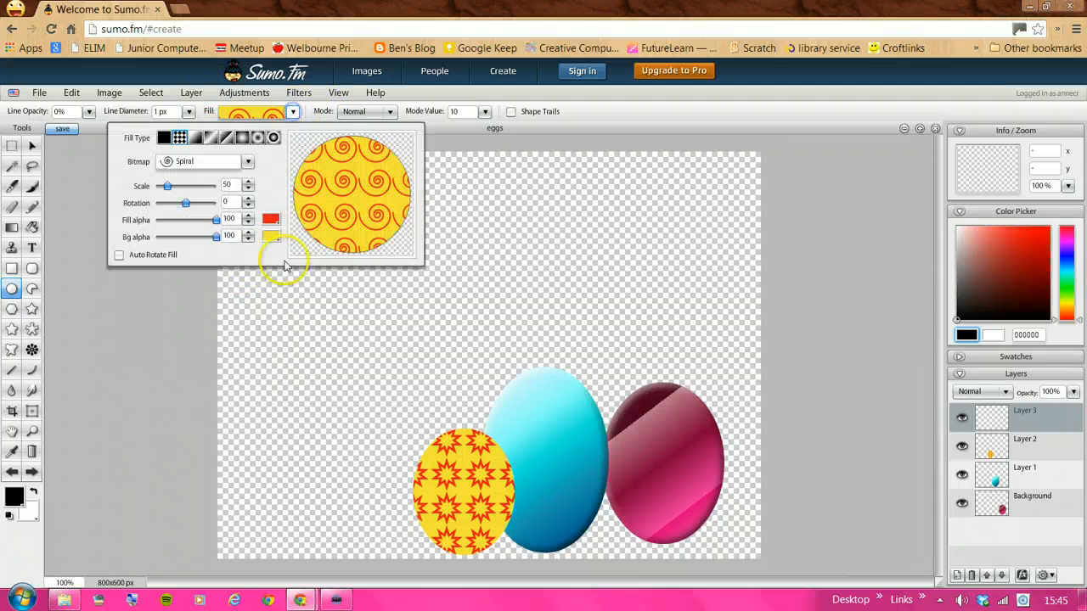
click(271, 221)
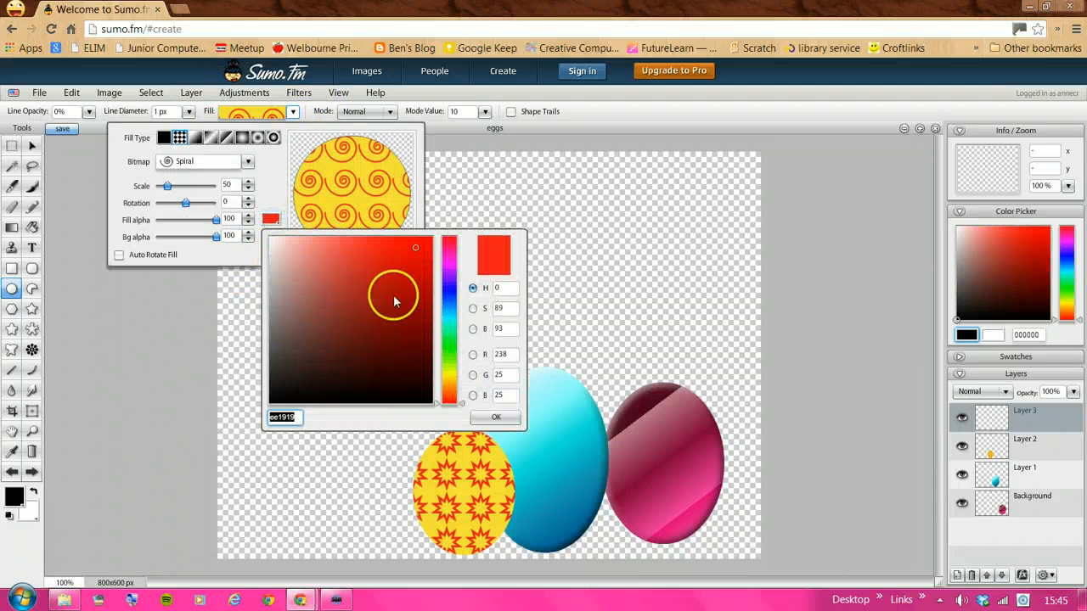
click(451, 355)
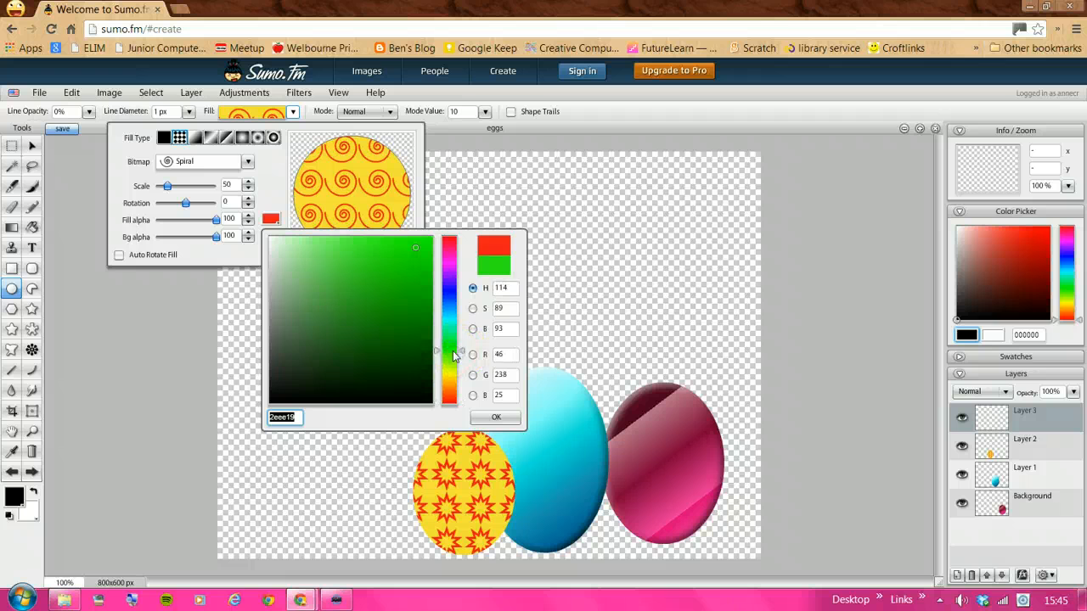
click(492, 418)
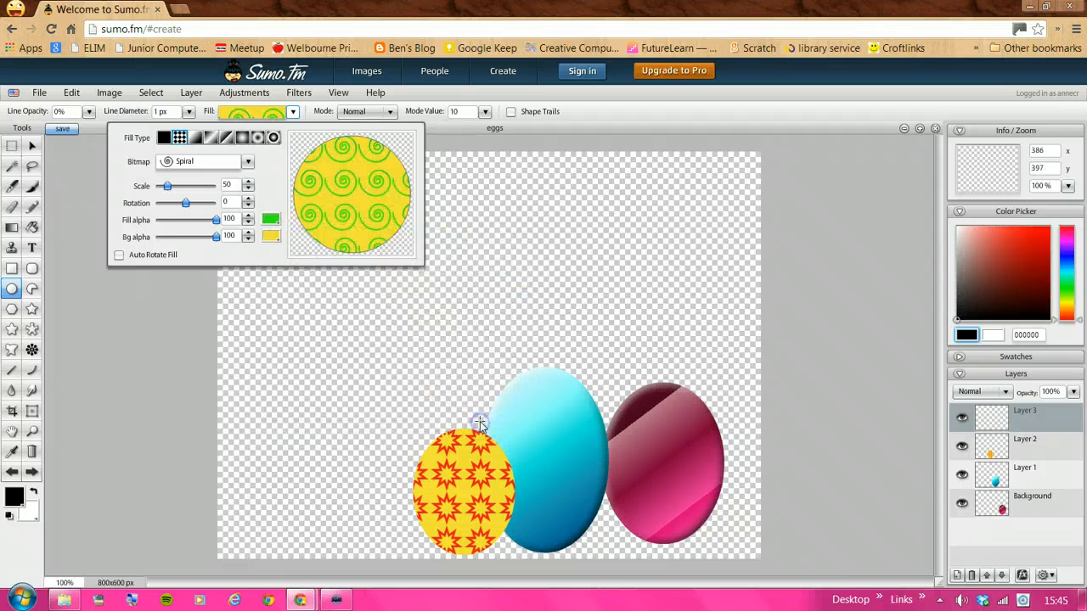
Set the spiral pattern's background colour to green (39f63e).
click(271, 237)
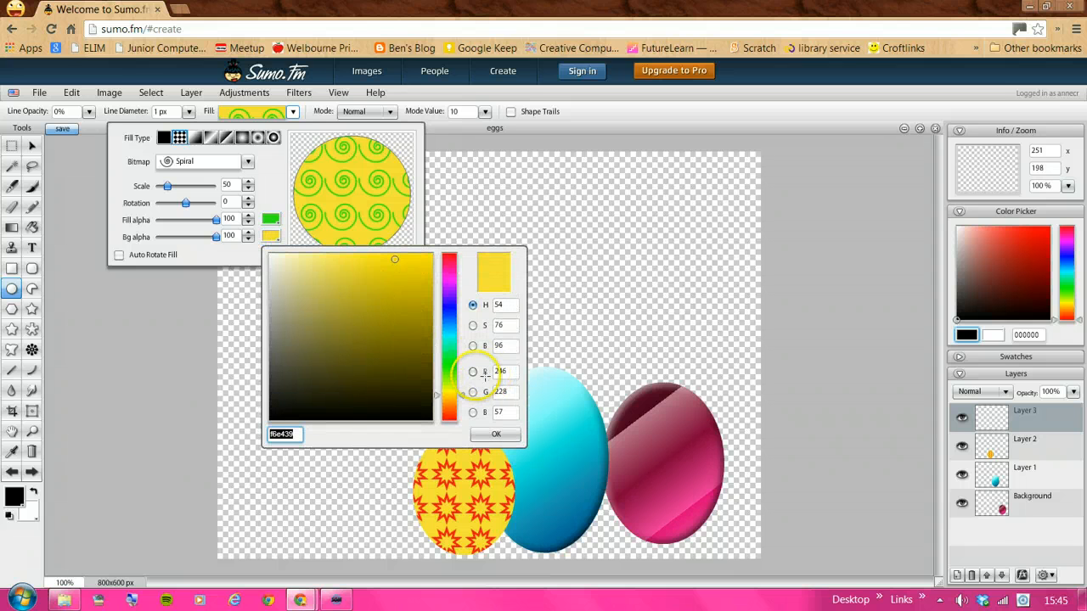
click(449, 364)
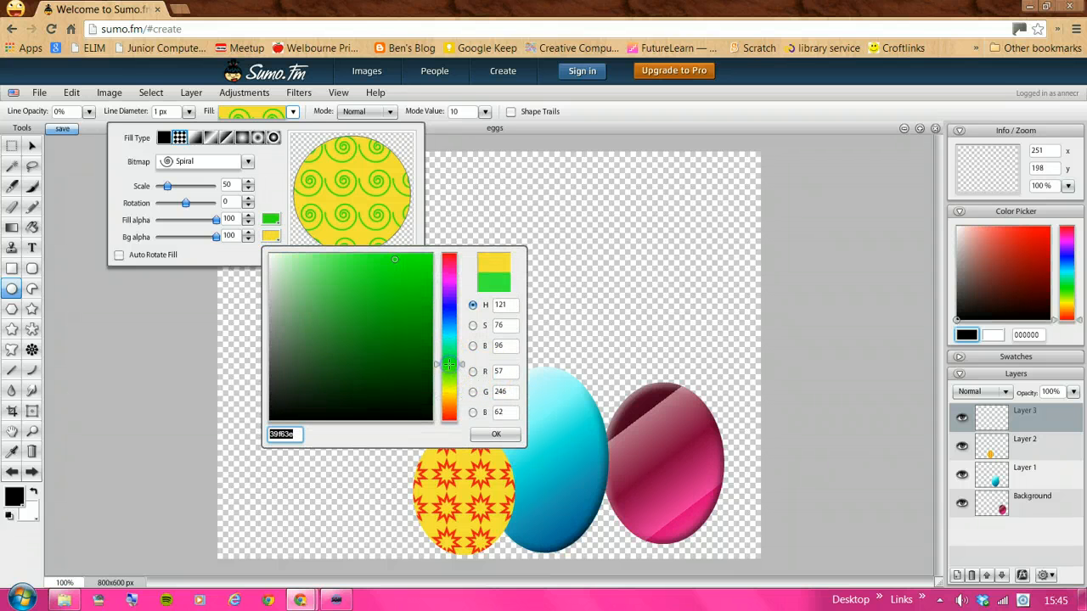
click(504, 435)
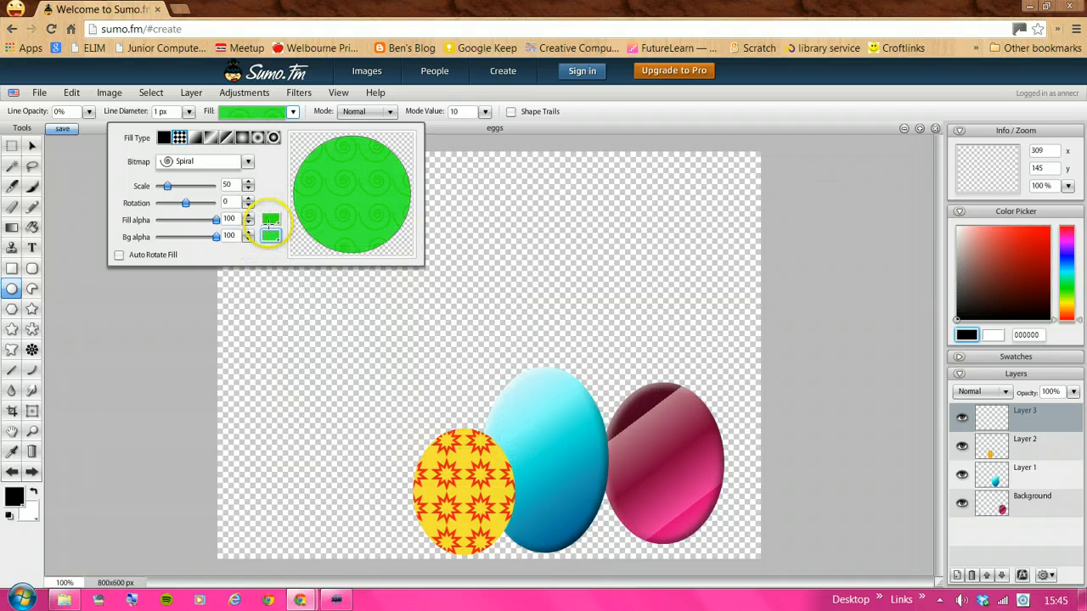
Set the spiral pattern's fill colour to pink (ee19ba).
click(271, 219)
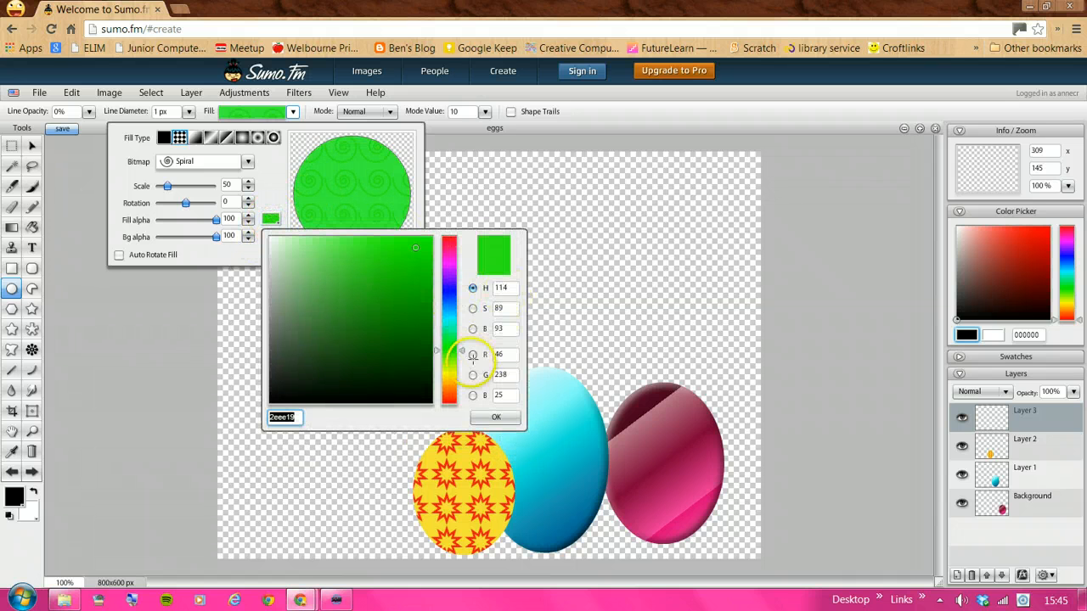
click(447, 256)
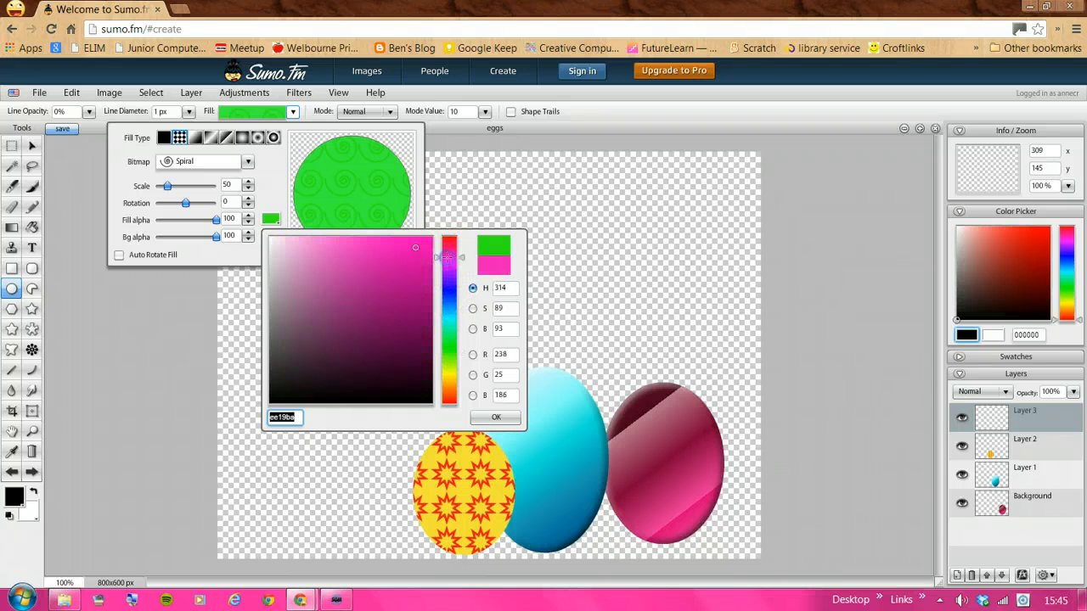
click(495, 417)
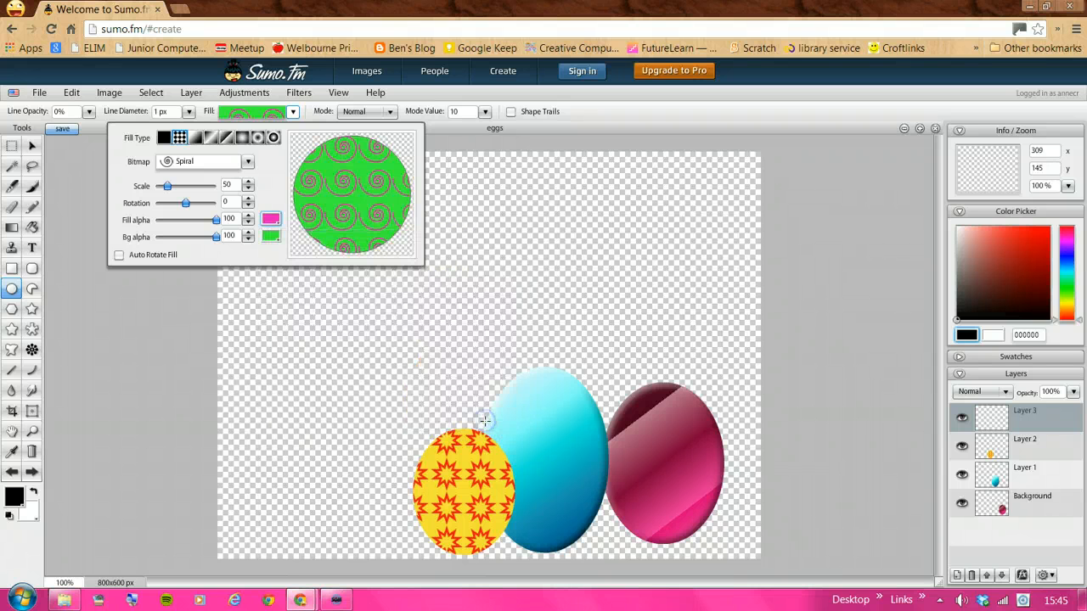
Draw an upright spiral-patterned egg on Layer 3 and move it against the star egg's lower-left side.
drag(282, 321, 327, 378)
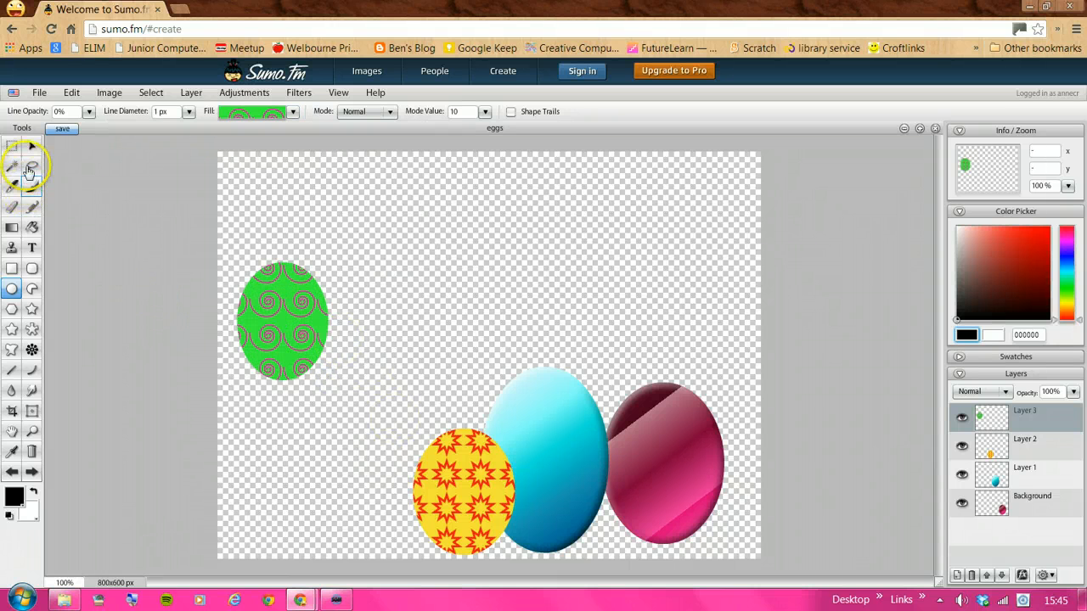
click(31, 149)
drag(255, 331, 357, 507)
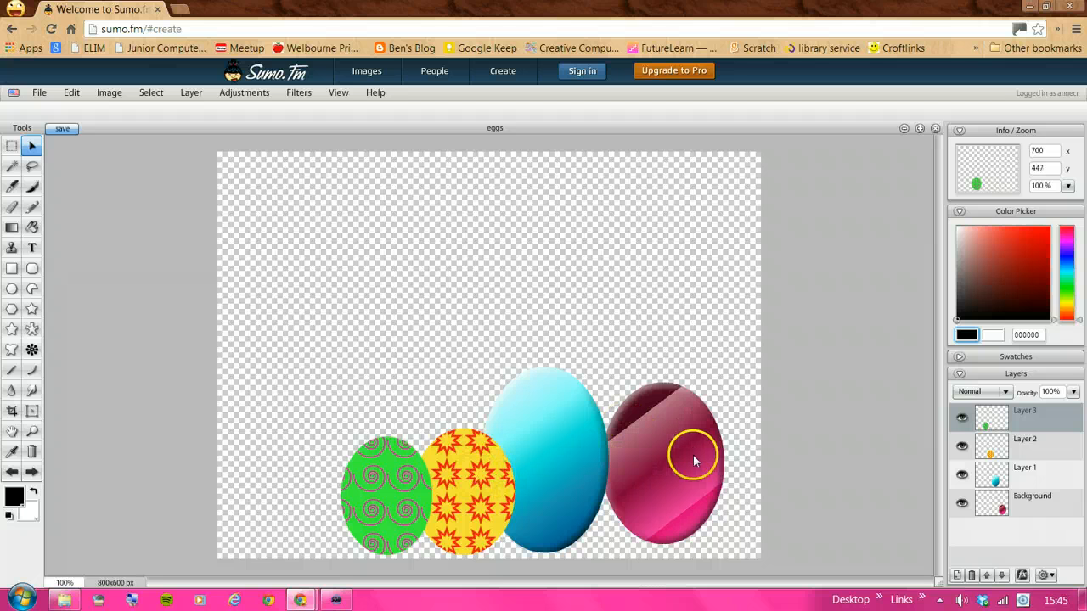
Move the blue egg to the far right of the row and the pink egg between it and the star egg.
click(994, 482)
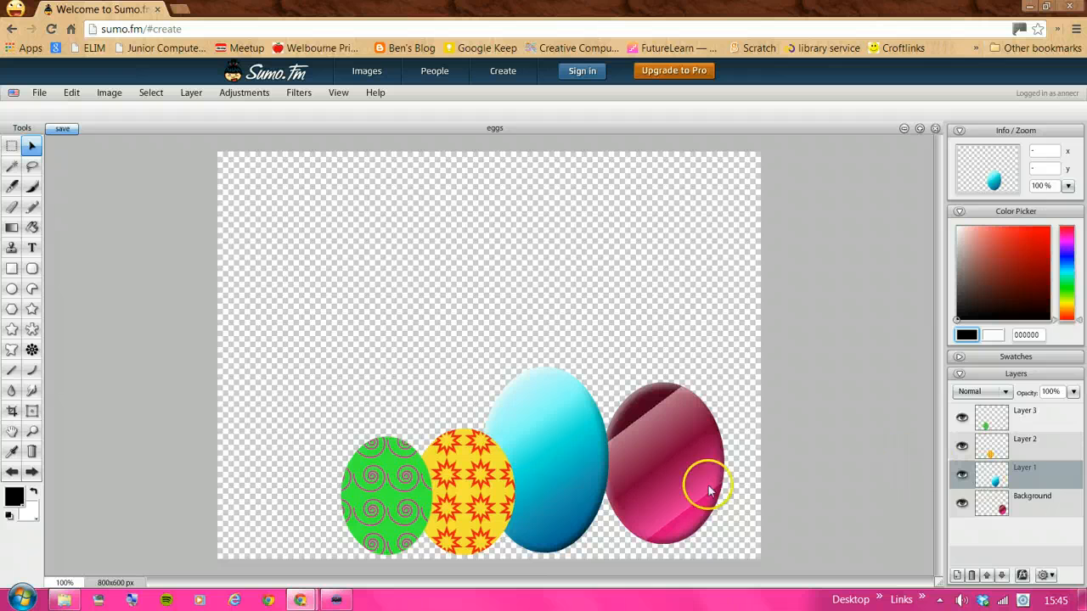
drag(572, 491, 689, 494)
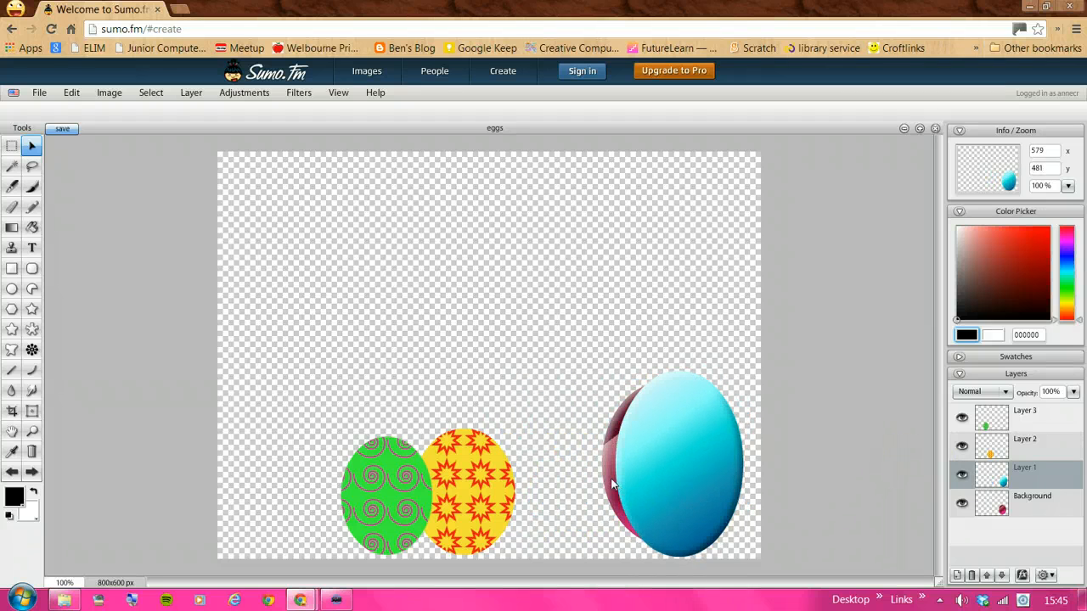
click(986, 511)
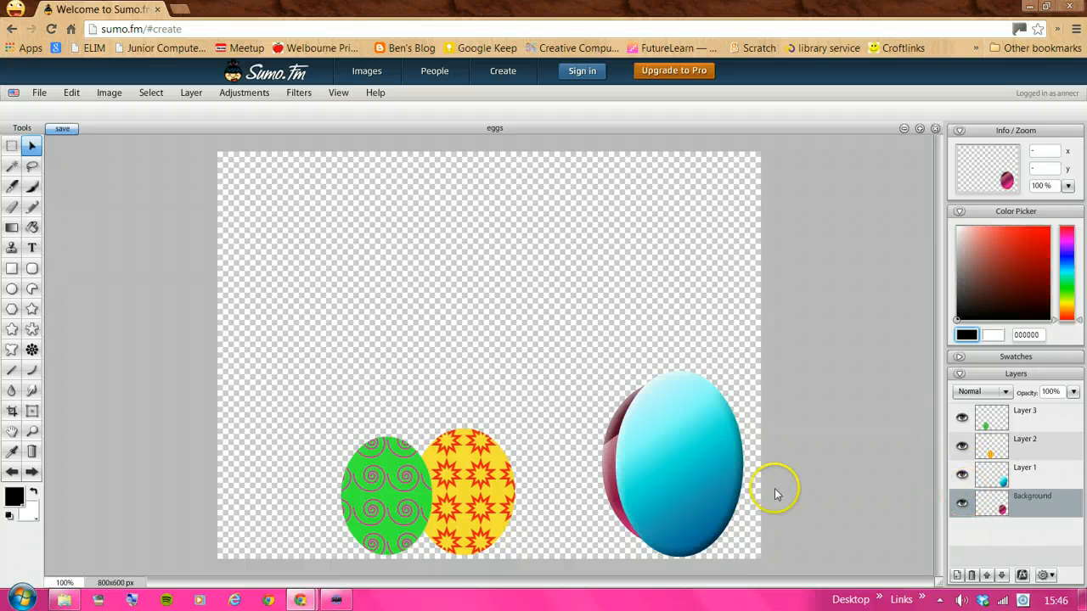
drag(606, 491, 514, 499)
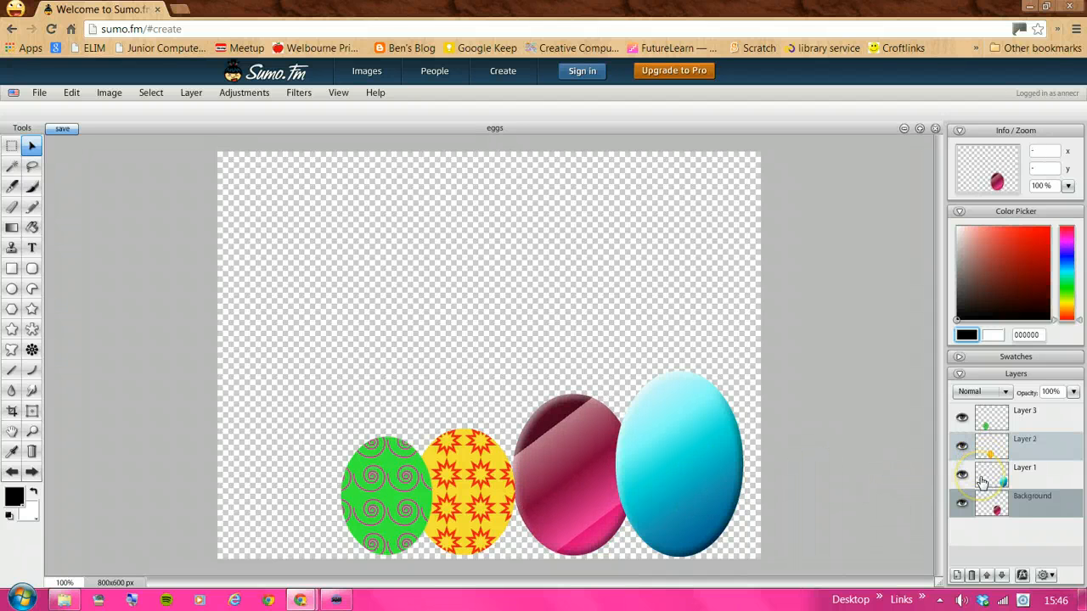
Place the blue egg's layer beneath the pink egg's layer and move the blue egg up, partly behind the pink egg.
drag(981, 480, 1002, 552)
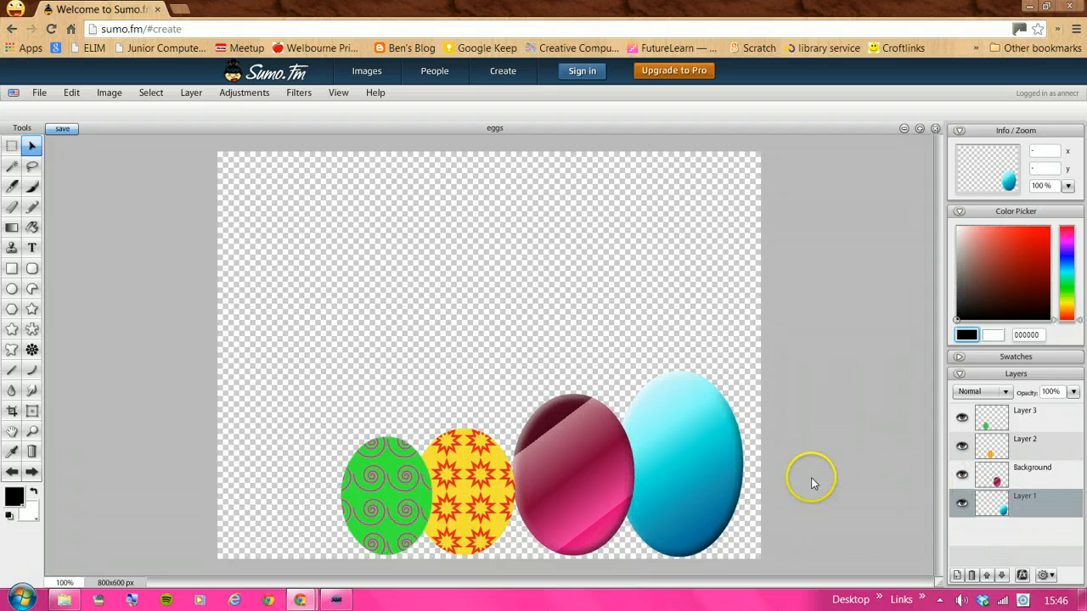
drag(696, 485, 697, 477)
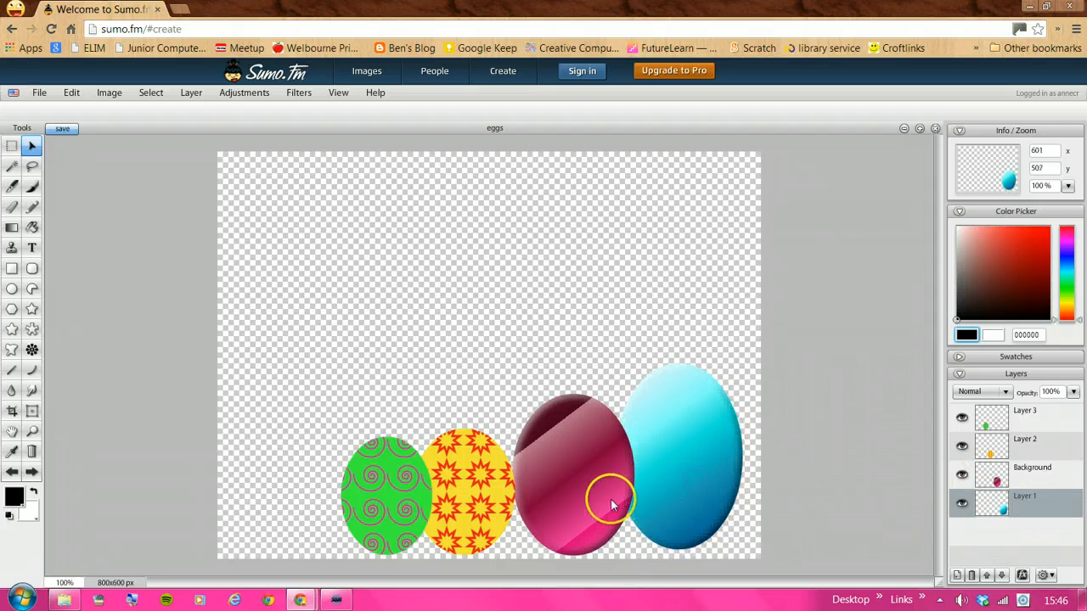
drag(590, 501, 601, 502)
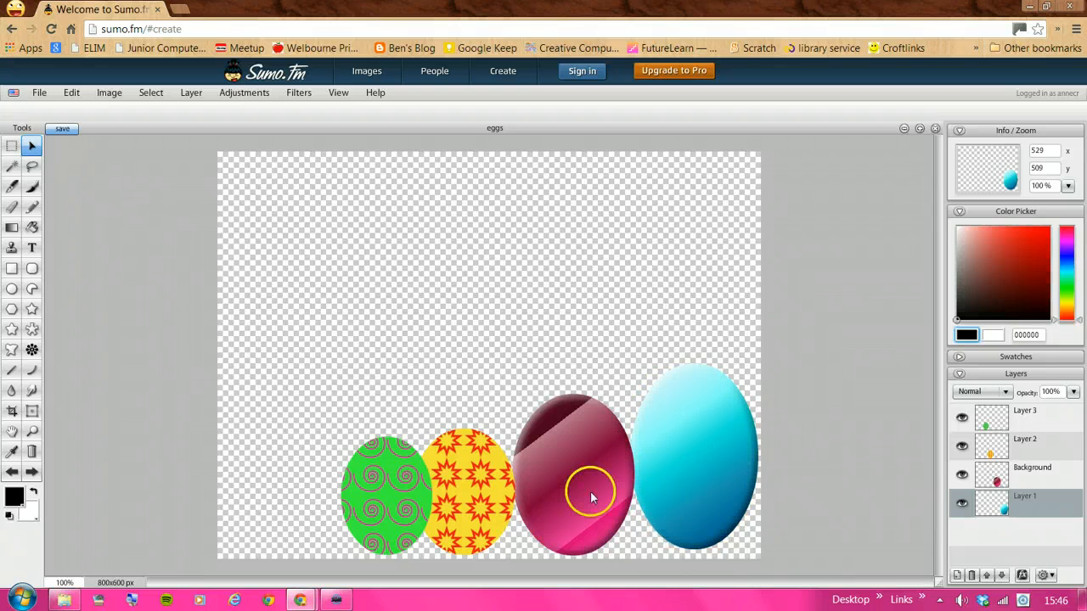
click(998, 502)
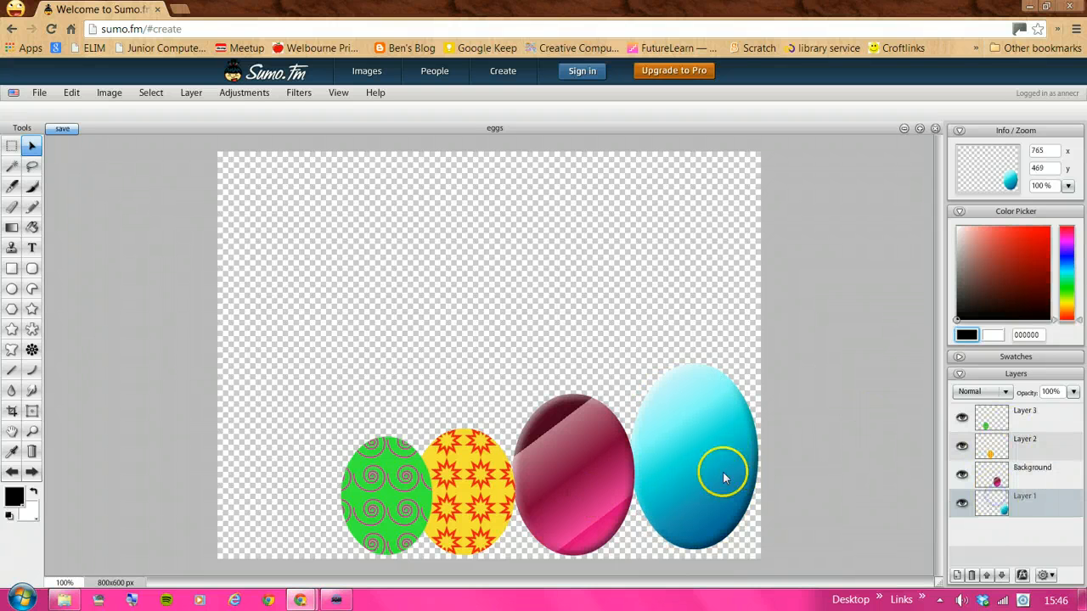
drag(723, 472, 682, 470)
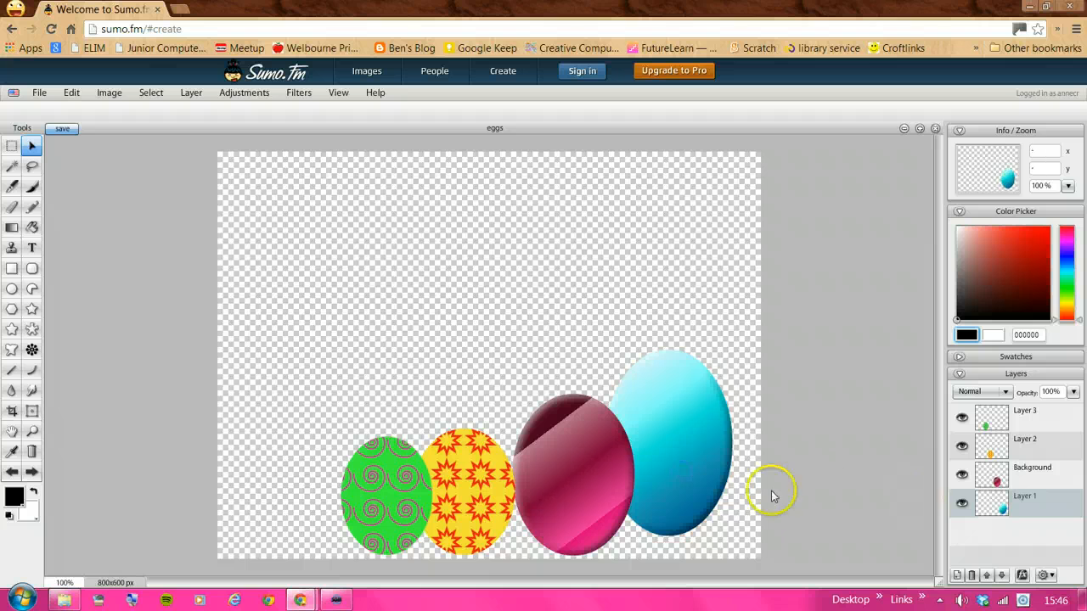
Shift the pink, star and spiral eggs up and to the right so each overlaps the egg behind it.
click(1044, 489)
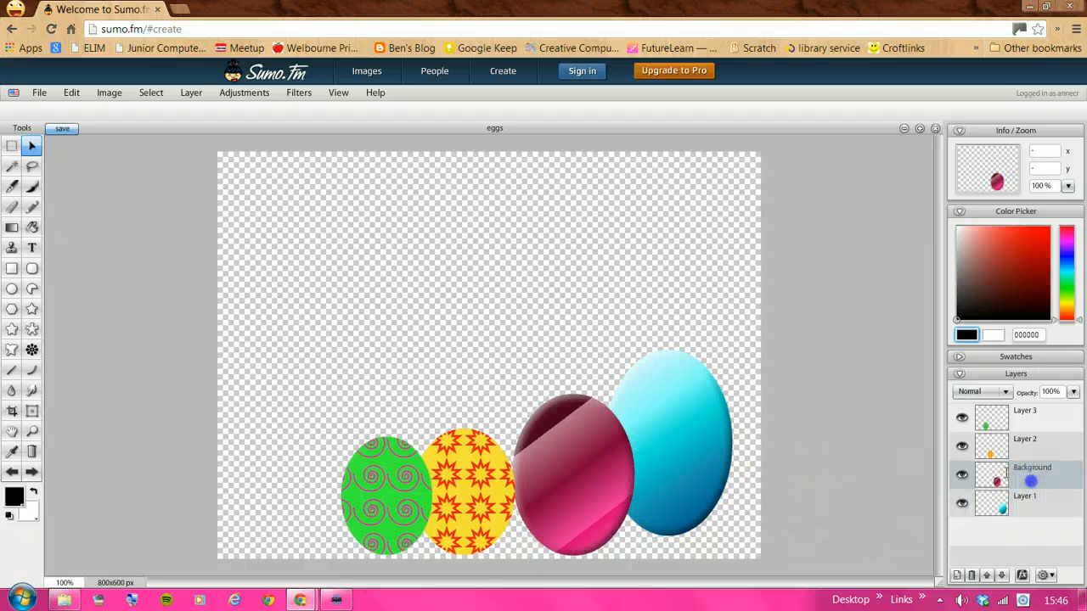
drag(583, 480, 591, 478)
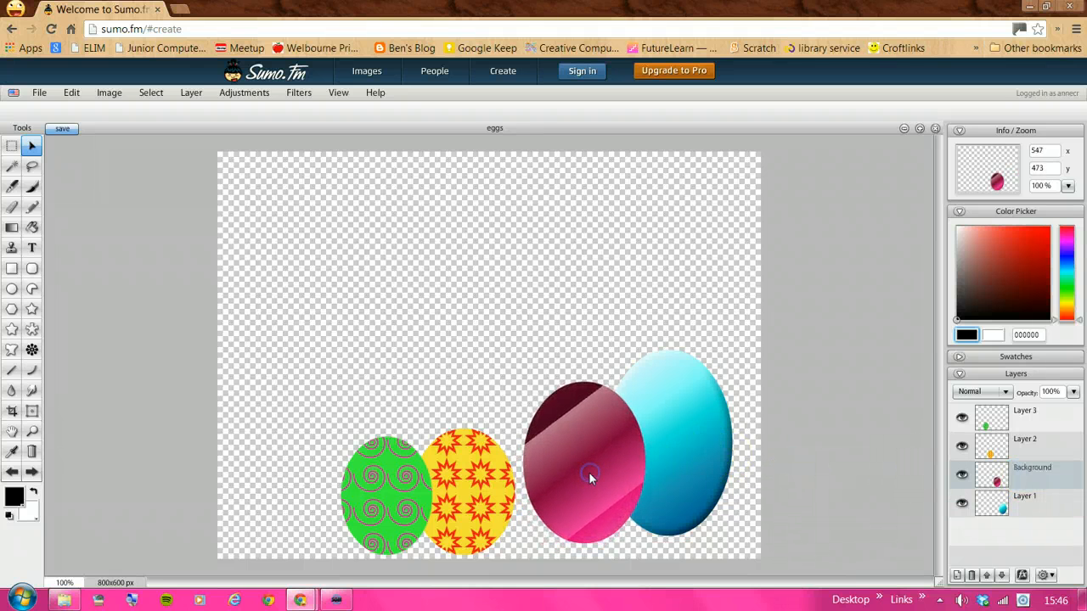
double_click(1022, 438)
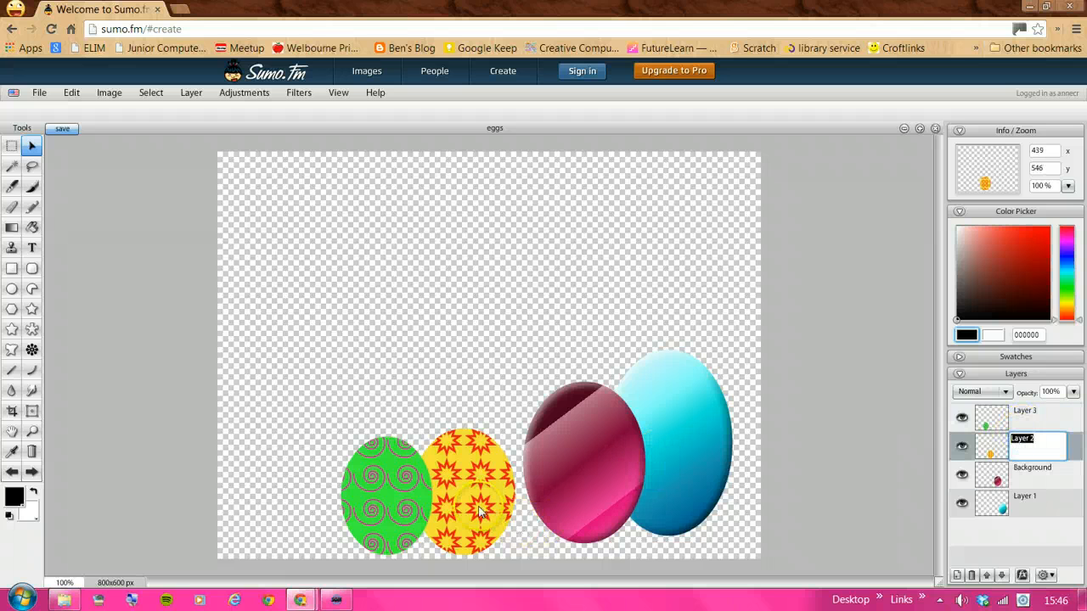
drag(483, 505, 512, 490)
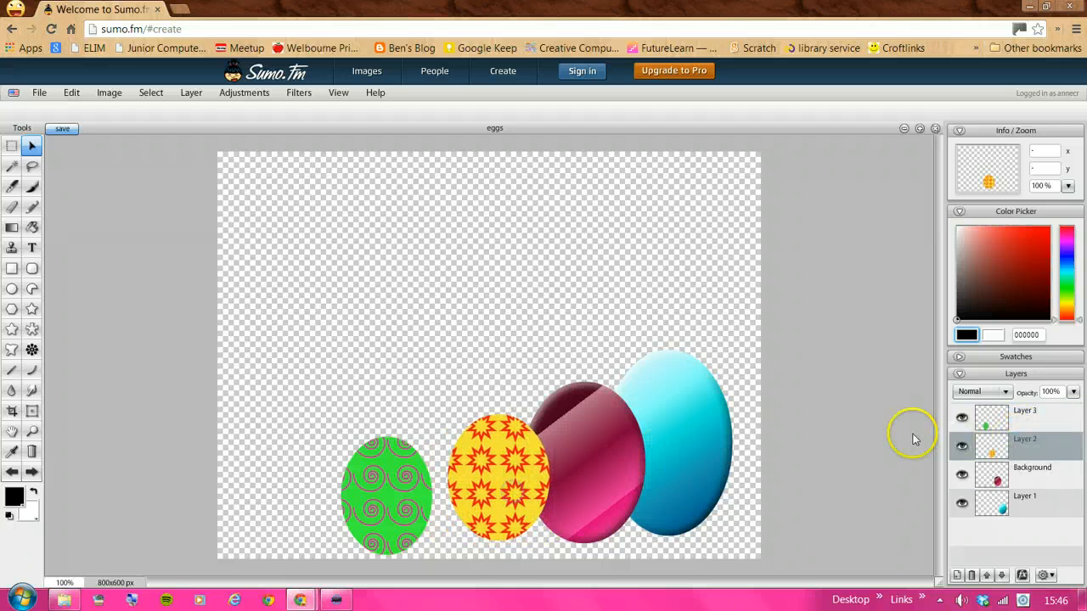
click(985, 416)
drag(408, 518, 447, 505)
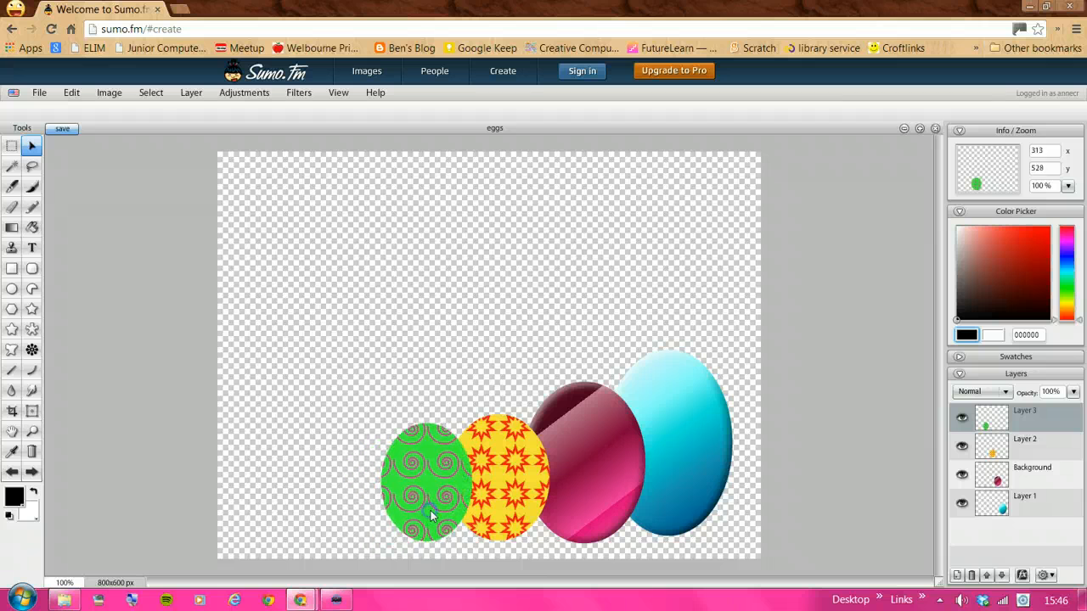
Draw a wide horizontal spiral-patterned ellipse on Layer 3 in the canvas's upper-left area.
click(12, 289)
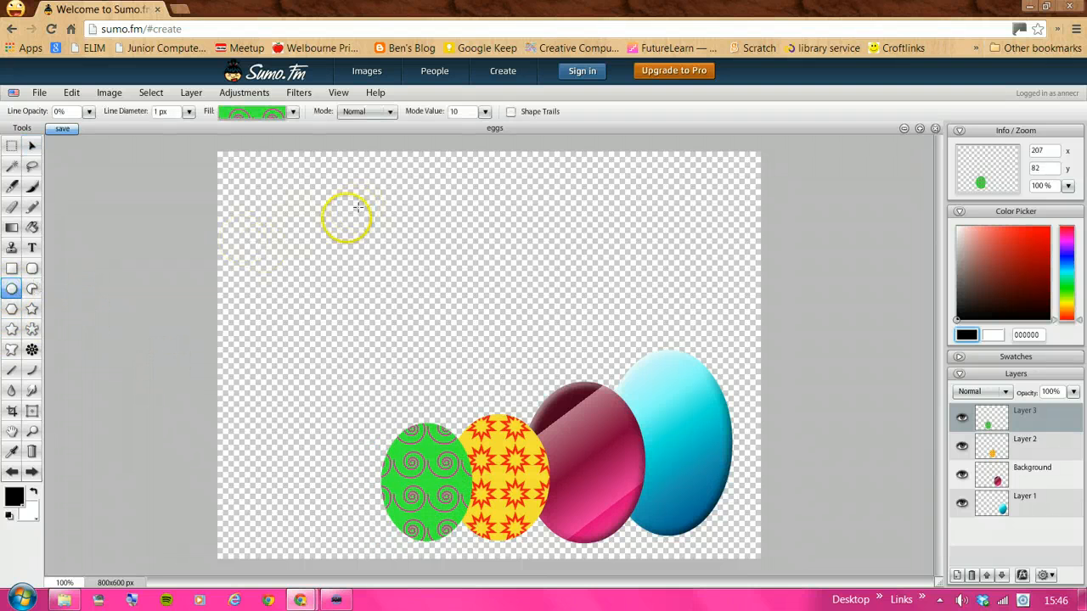
mouse_move(328, 230)
mouse_down()
mouse_move(394, 267)
mouse_move(385, 271)
mouse_up()
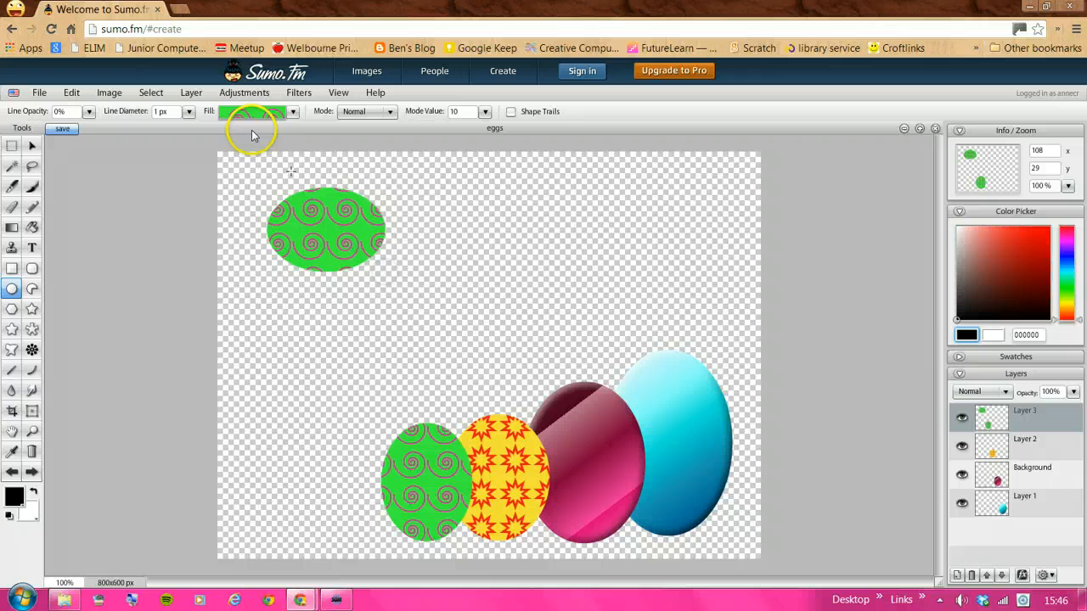
Set the spiral pattern's fill colour to blue (192eee).
click(293, 114)
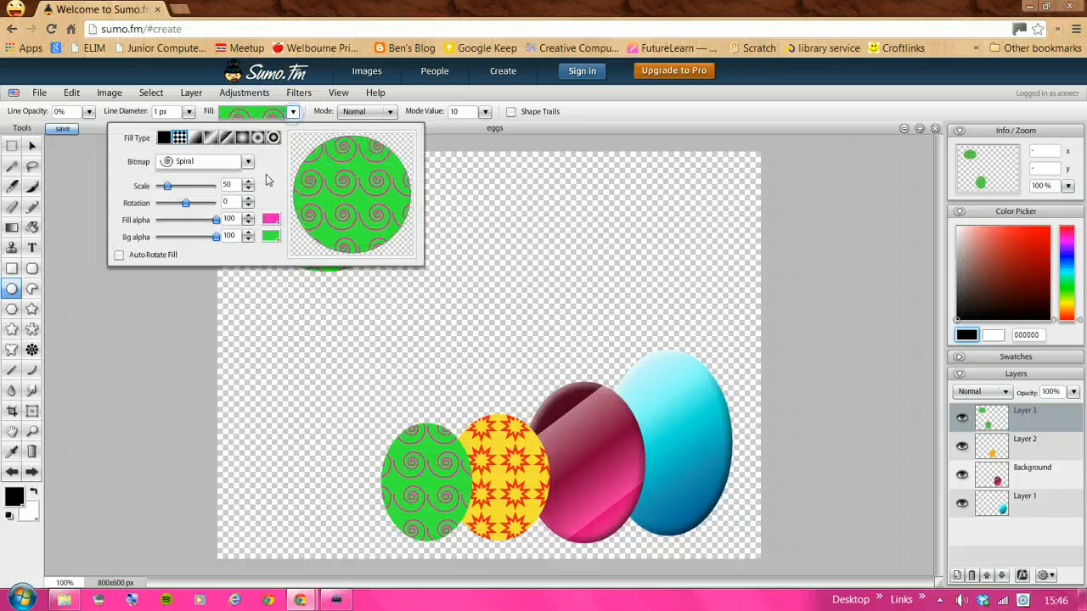
click(269, 223)
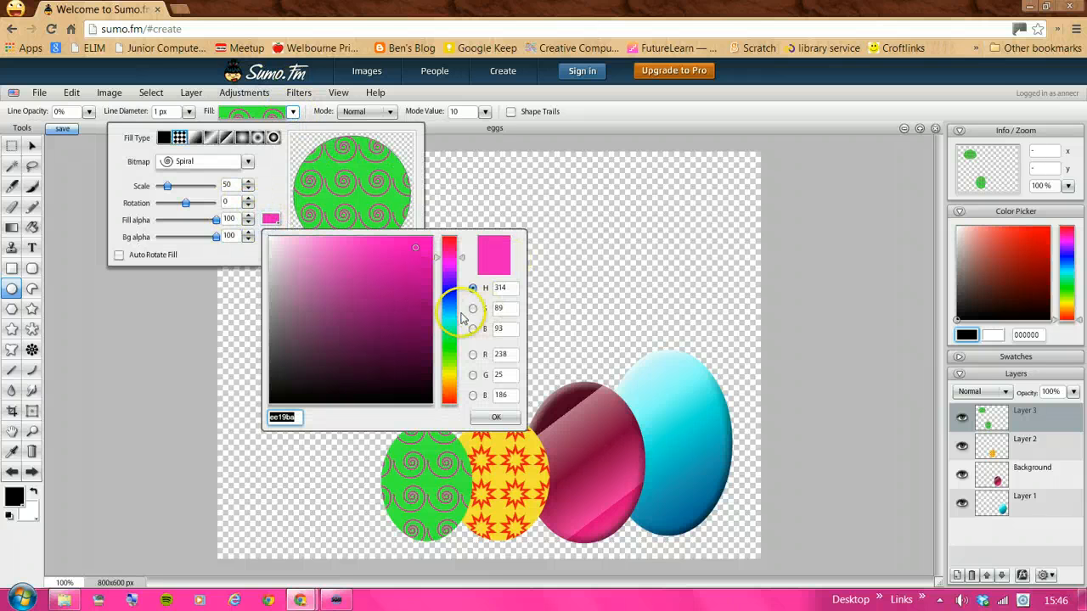
click(453, 297)
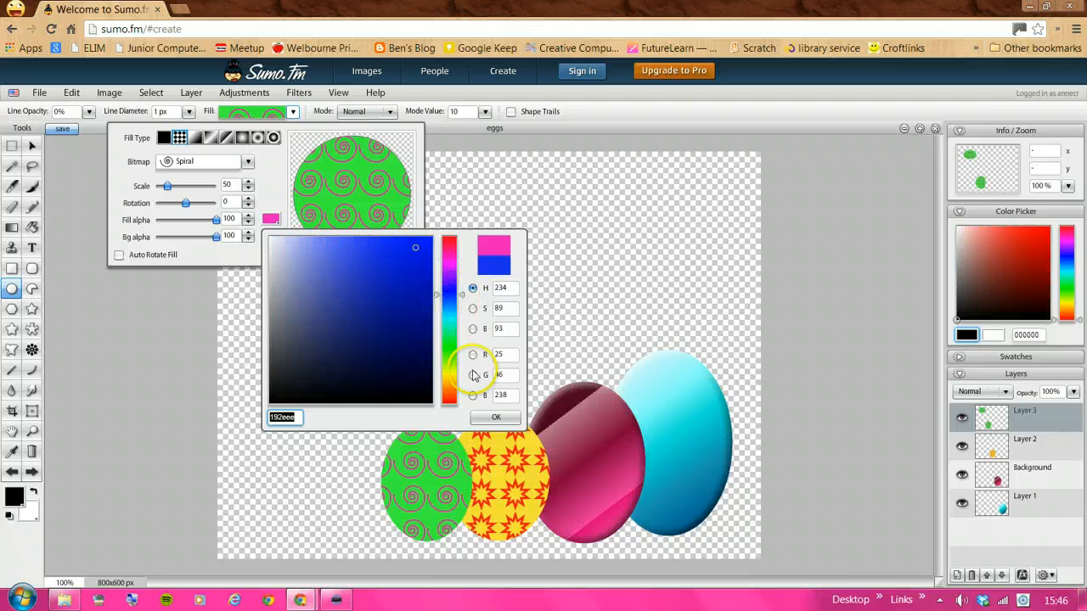
click(496, 417)
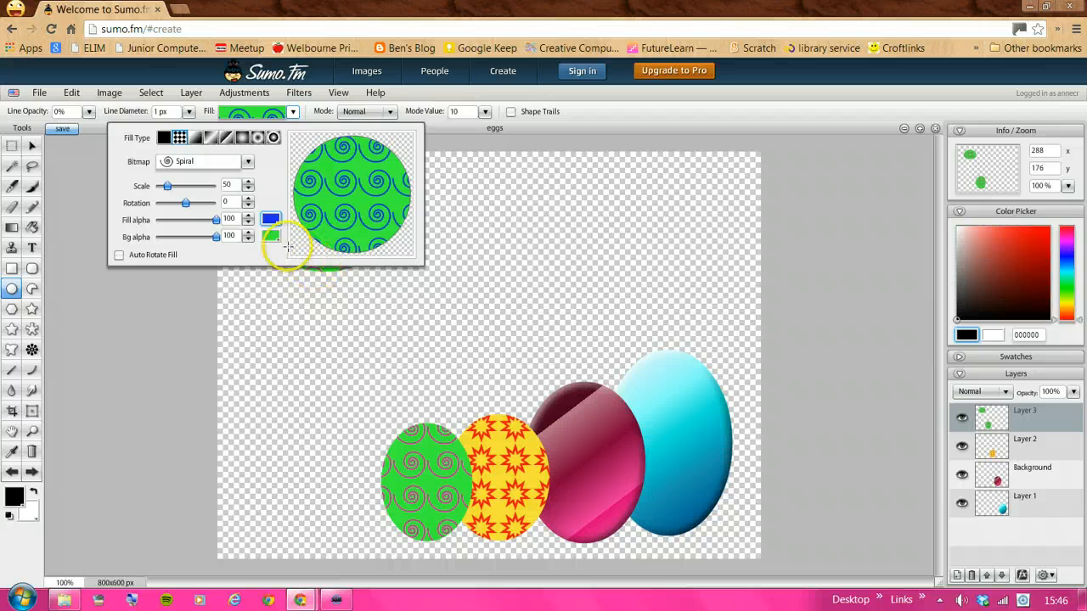
Set the spiral pattern's background colour to red (d71120).
click(270, 236)
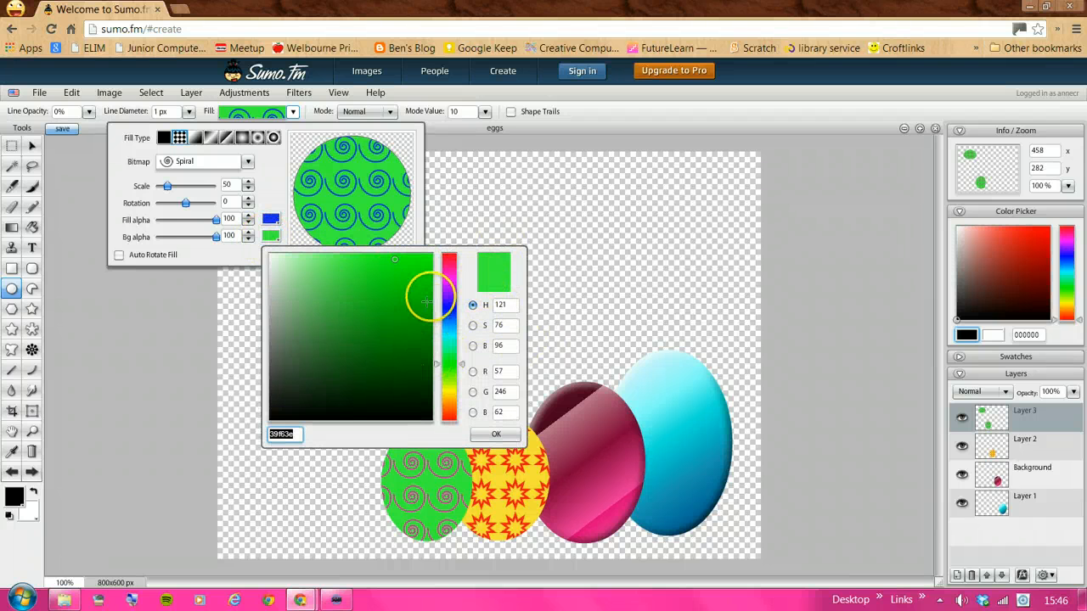
click(449, 255)
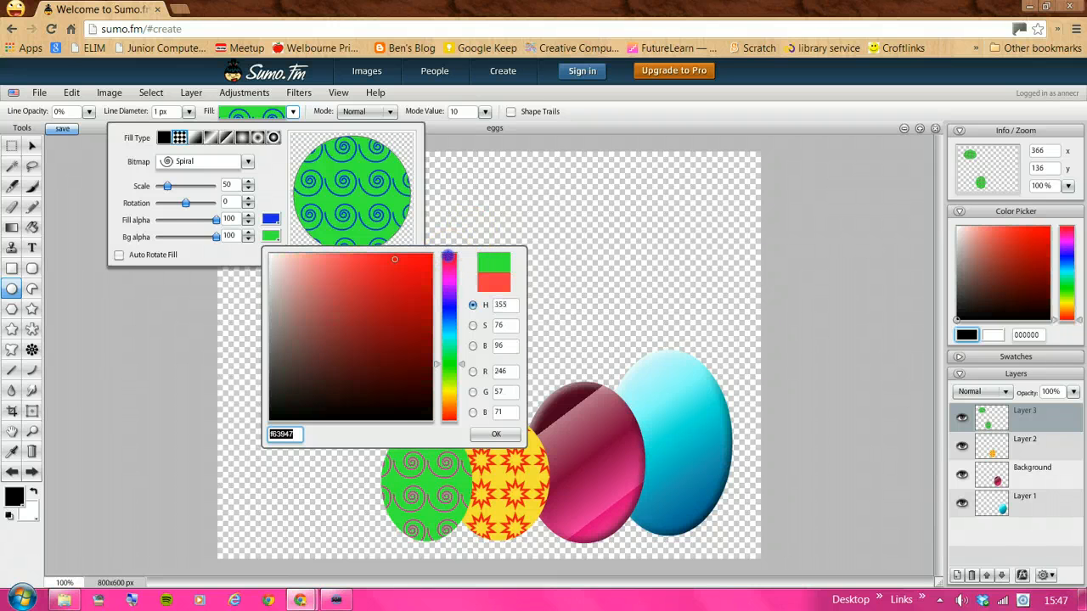
click(420, 280)
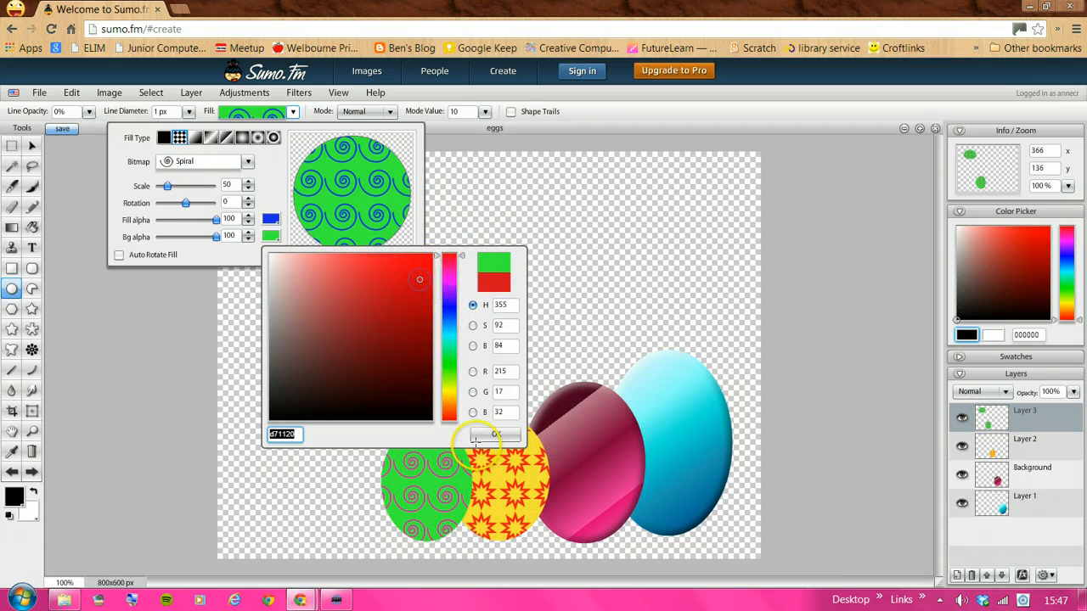
click(496, 435)
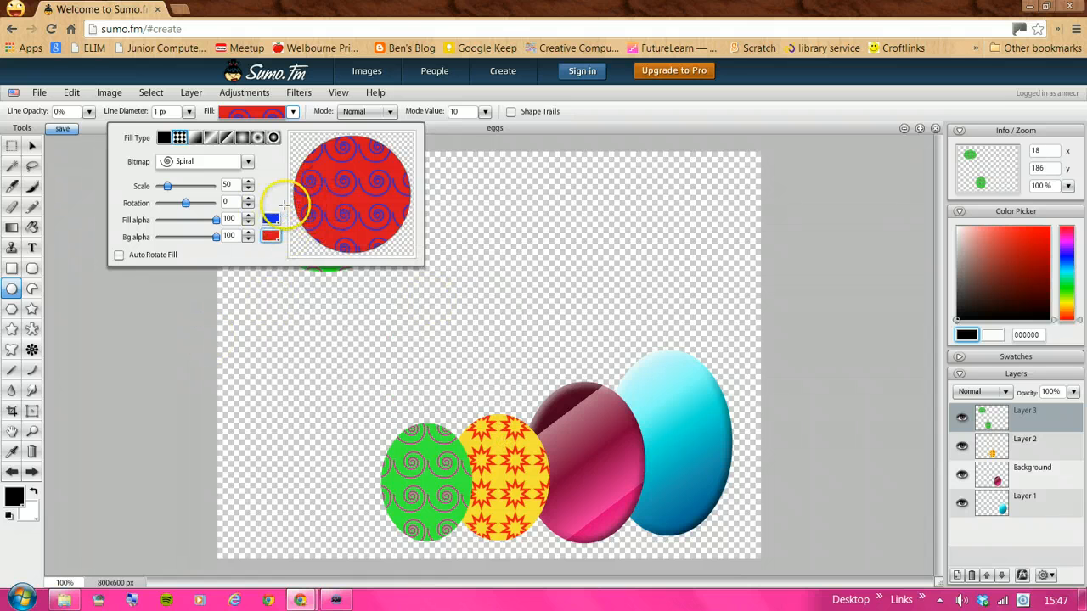
Change the bitmap fill's pattern to Leaf 1 and undo the stray ellipse made at the canvas's left edge.
click(246, 162)
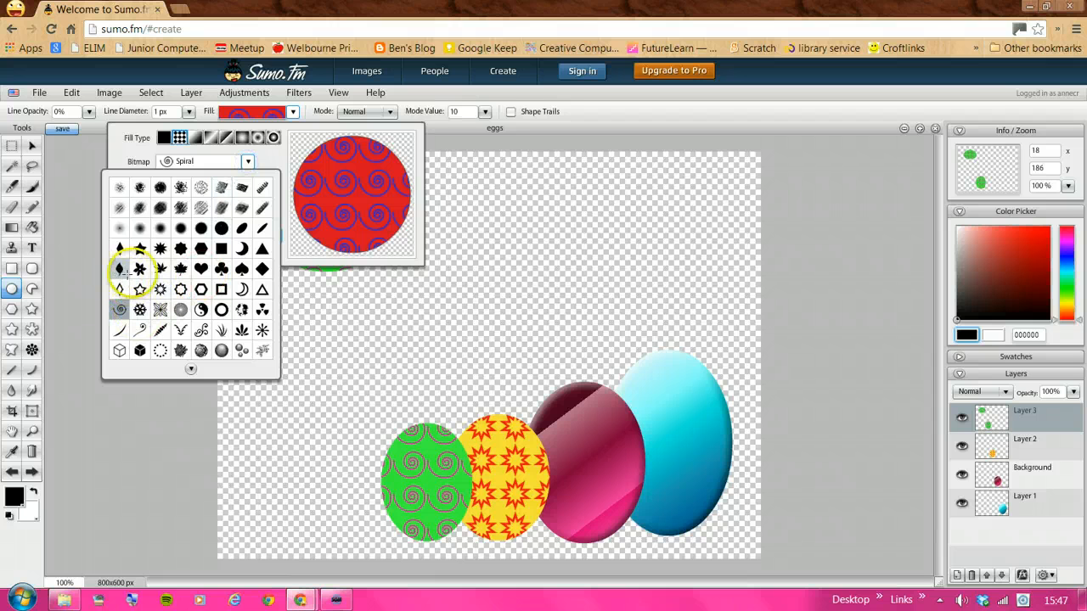
click(139, 270)
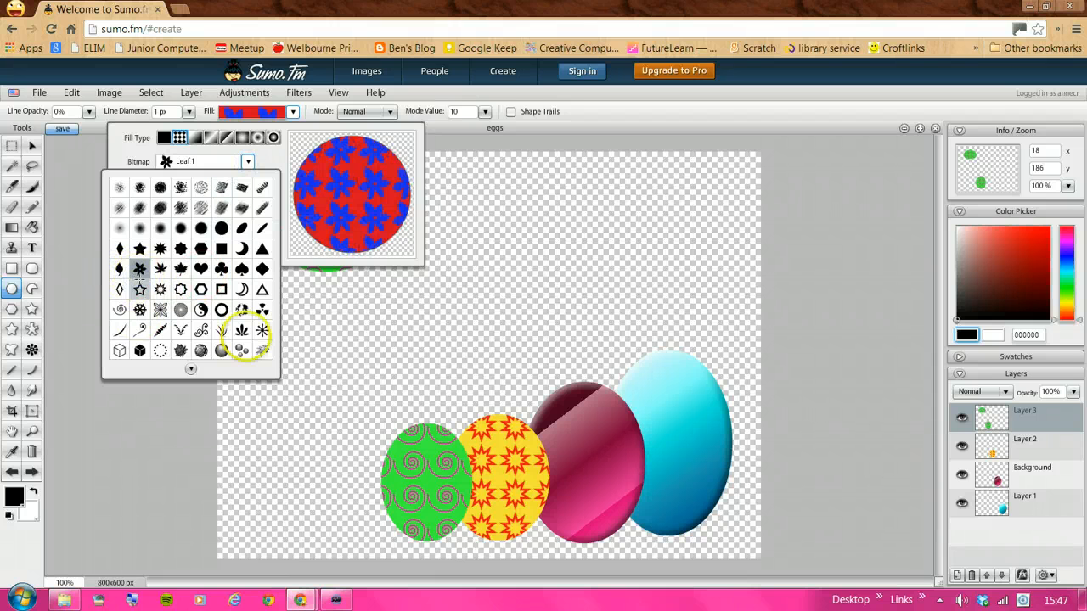
click(175, 411)
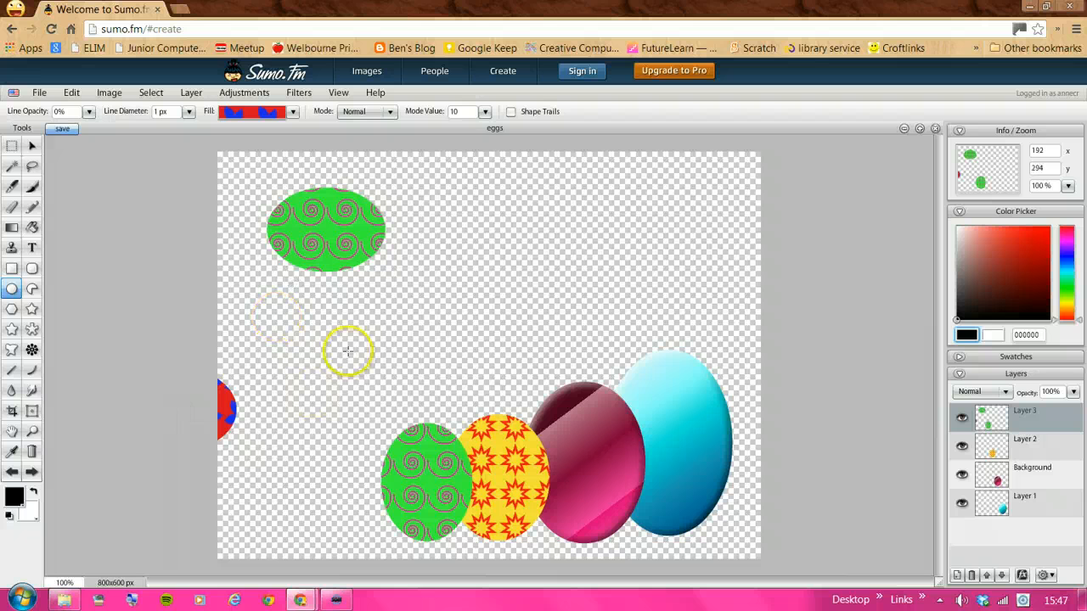
click(12, 475)
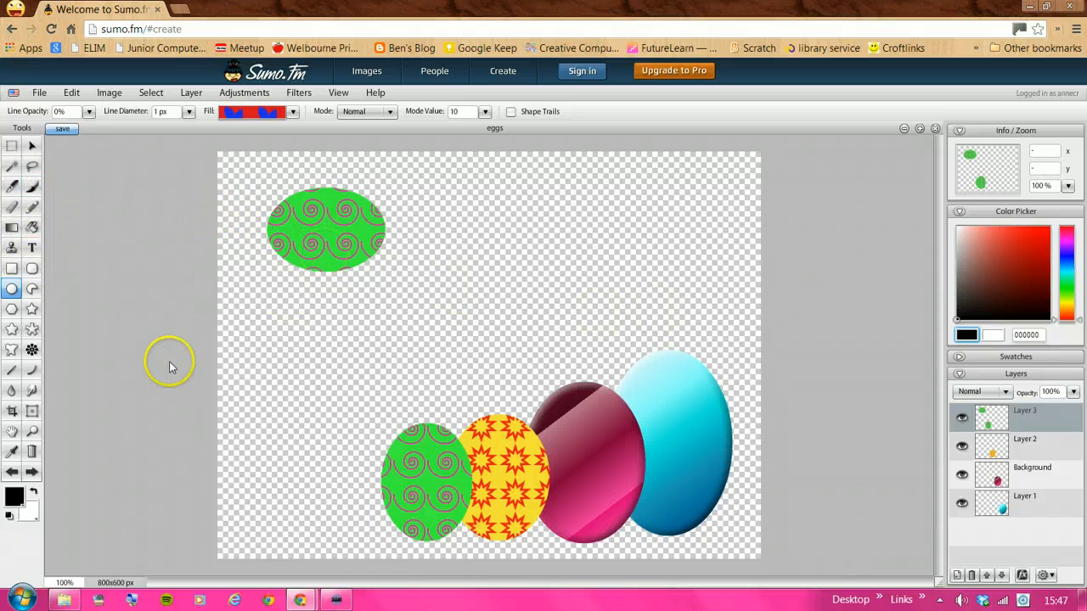
Erase the wide green spiral-patterned ellipse from the upper-left area of Layer 3.
click(12, 207)
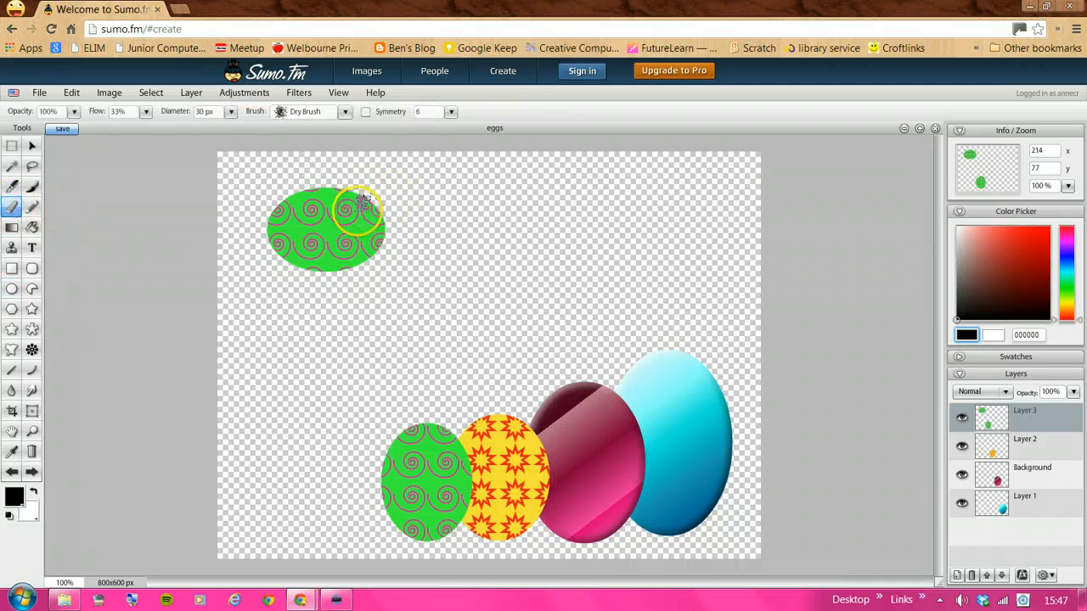
mouse_move(361, 209)
mouse_down()
mouse_move(294, 266)
mouse_move(395, 205)
mouse_move(306, 277)
mouse_move(361, 232)
mouse_move(341, 264)
mouse_move(344, 282)
mouse_move(402, 245)
mouse_move(411, 225)
mouse_move(342, 234)
mouse_move(339, 225)
mouse_move(265, 270)
mouse_move(312, 222)
mouse_move(286, 263)
mouse_move(353, 220)
mouse_move(302, 281)
mouse_move(293, 242)
mouse_move(237, 273)
mouse_move(320, 175)
mouse_move(324, 228)
mouse_move(310, 246)
mouse_move(318, 216)
mouse_move(264, 270)
mouse_move(306, 222)
mouse_up()
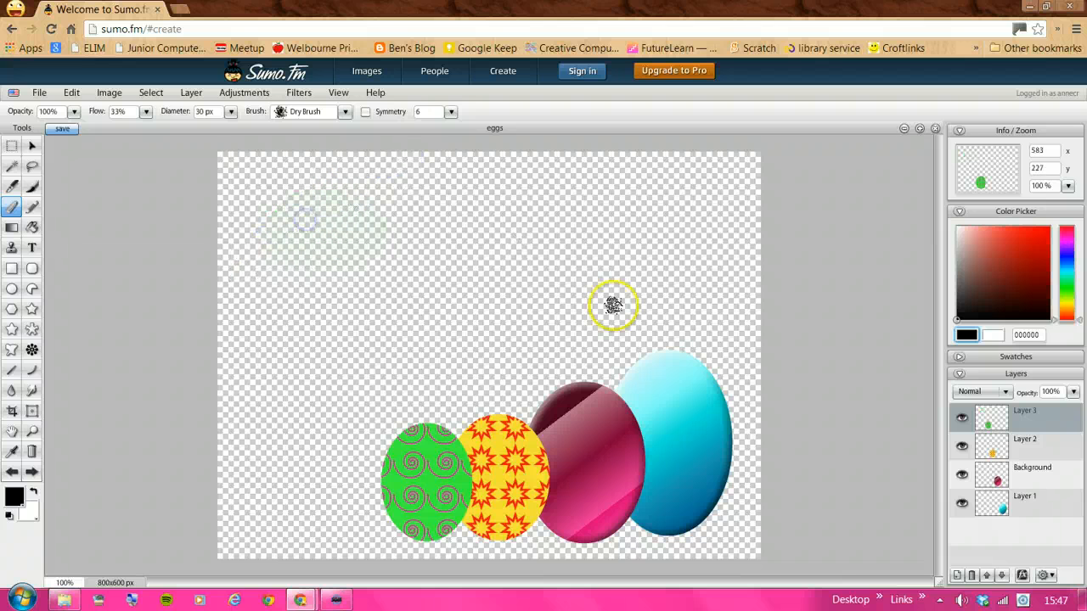
Draw a small horizontal red-and-blue leaf-patterned ellipse on a new layer and move it in front of the green egg's lower-left side.
click(957, 576)
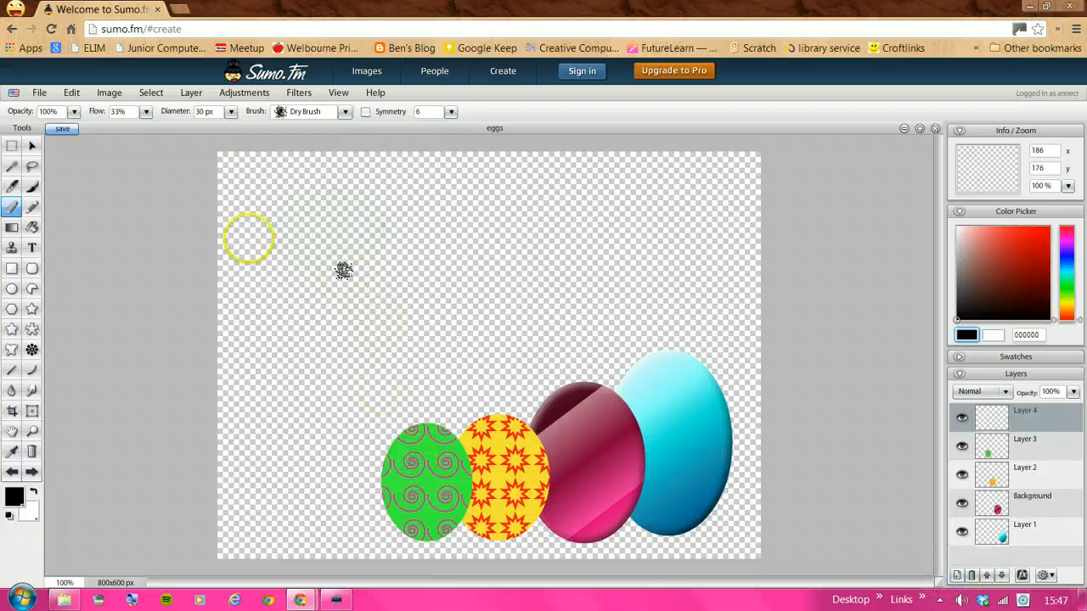
click(12, 290)
mouse_move(293, 243)
mouse_down()
mouse_move(343, 290)
mouse_move(348, 278)
mouse_up()
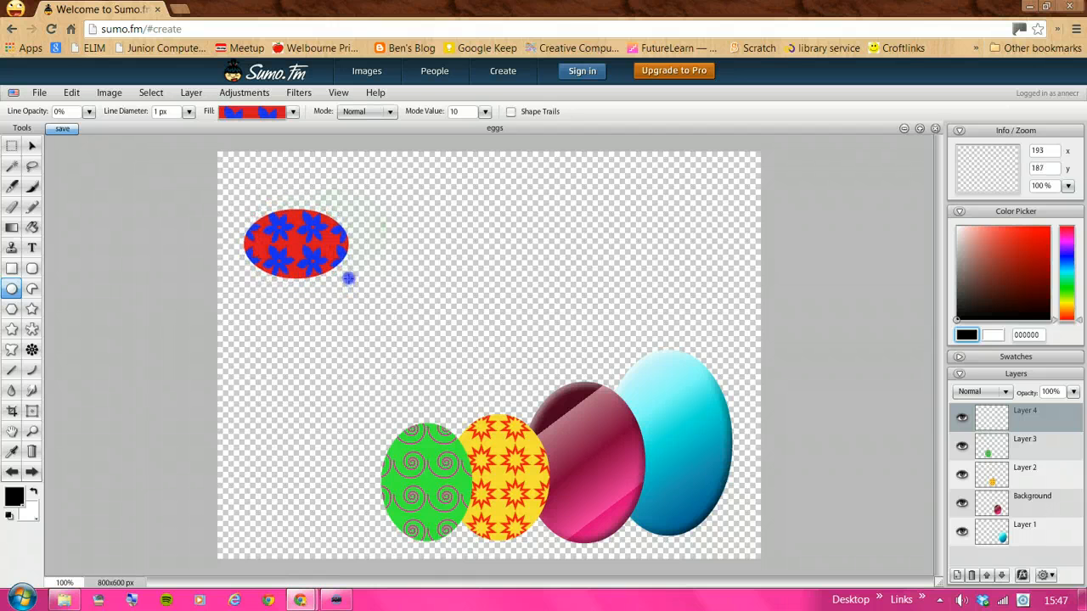
click(32, 145)
drag(280, 245, 358, 526)
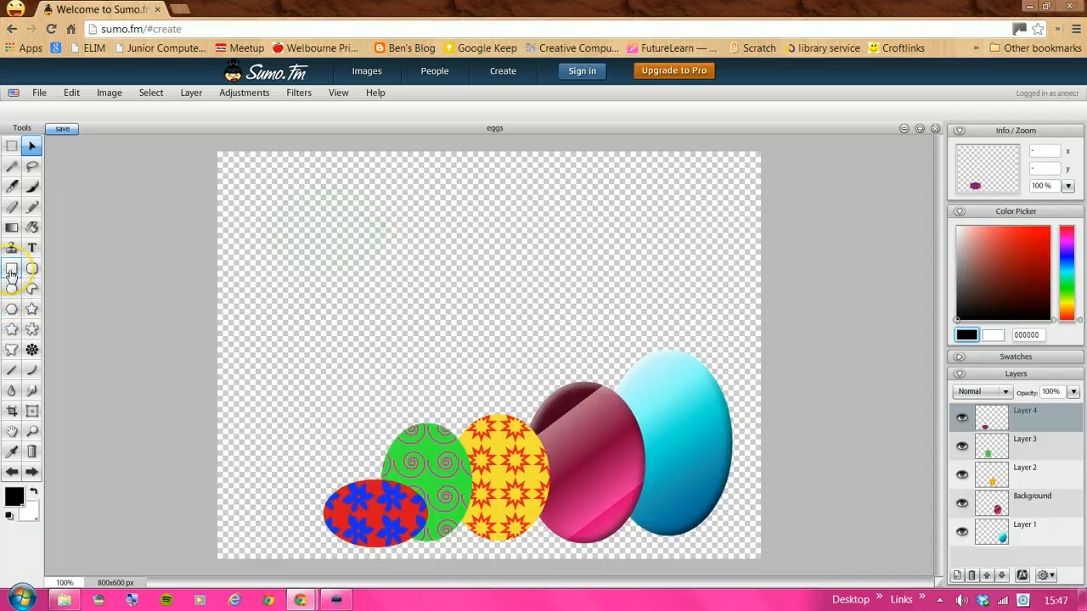
Add a new layer above the leaf-patterned egg's layer and choose the Rounded Rectangle tool.
click(11, 269)
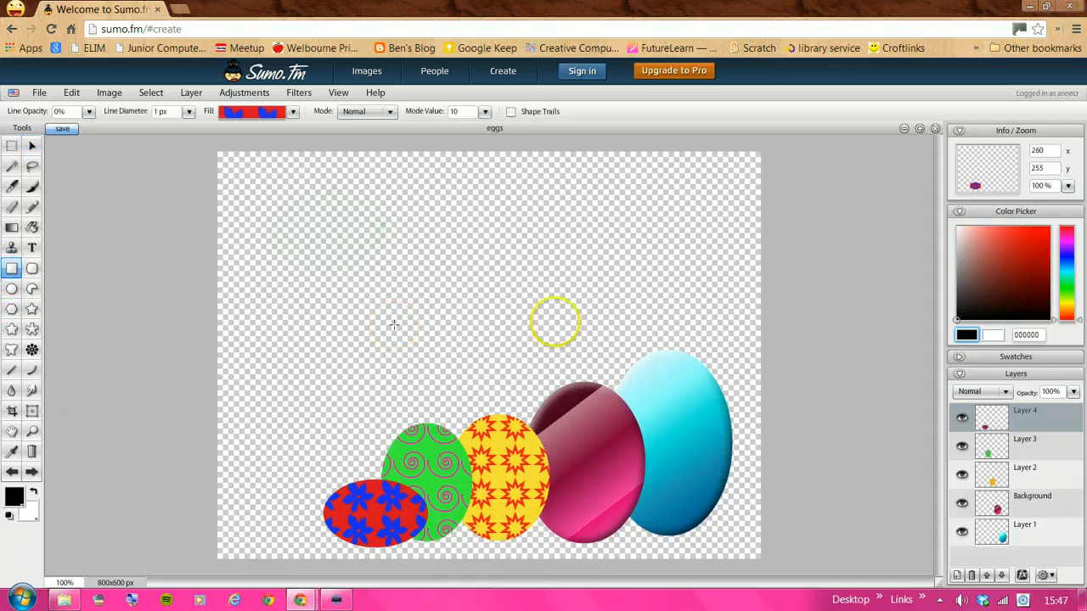
click(957, 576)
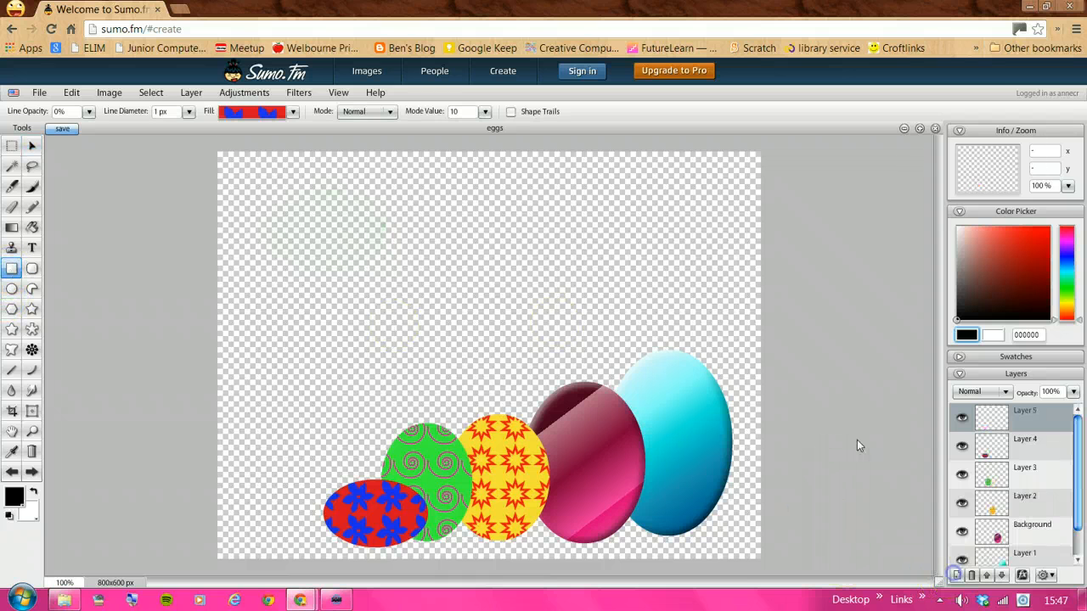
click(33, 270)
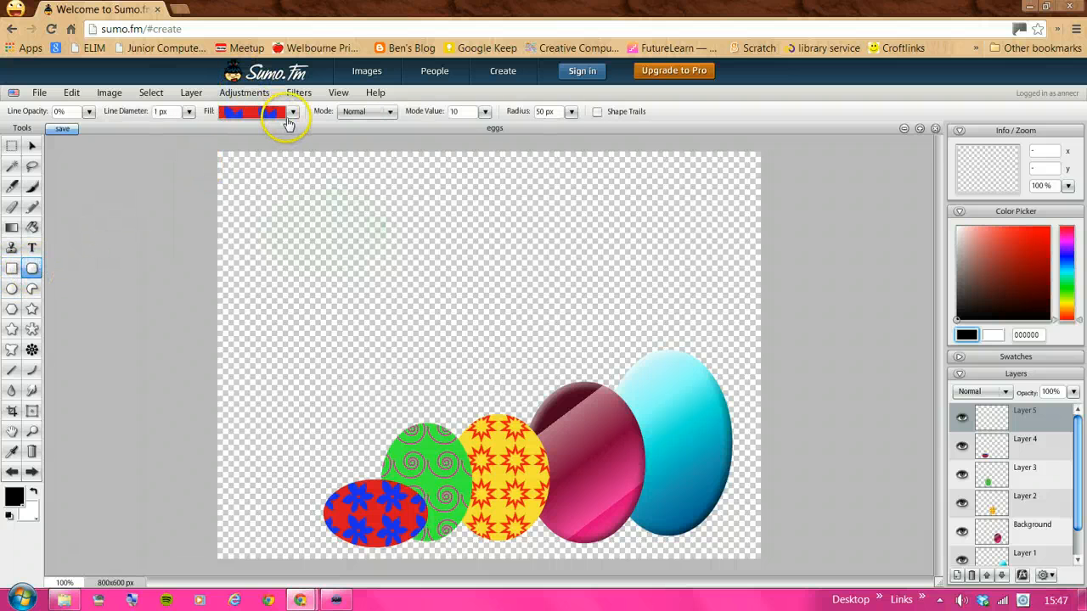
Set the rounded rectangle's fill to a linear gradient using the light-to-dark green striped preset.
click(293, 114)
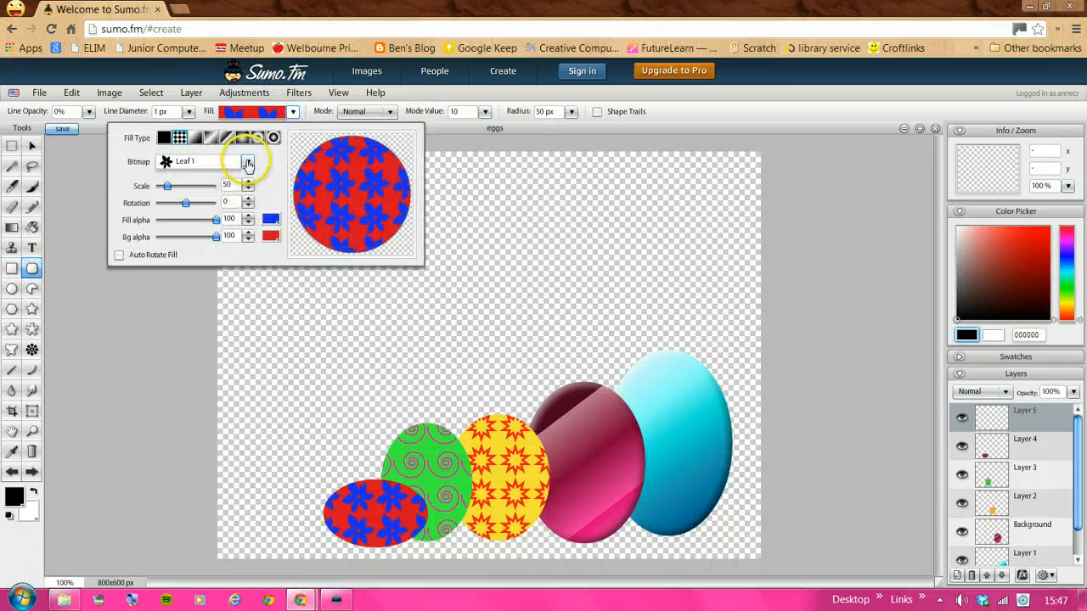
click(247, 161)
click(79, 172)
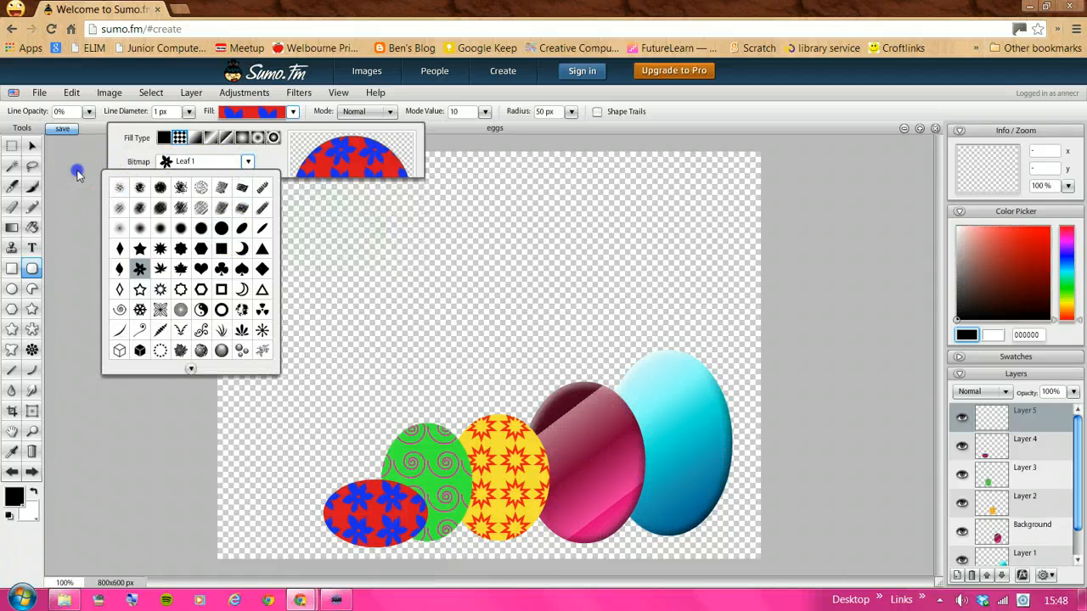
click(293, 114)
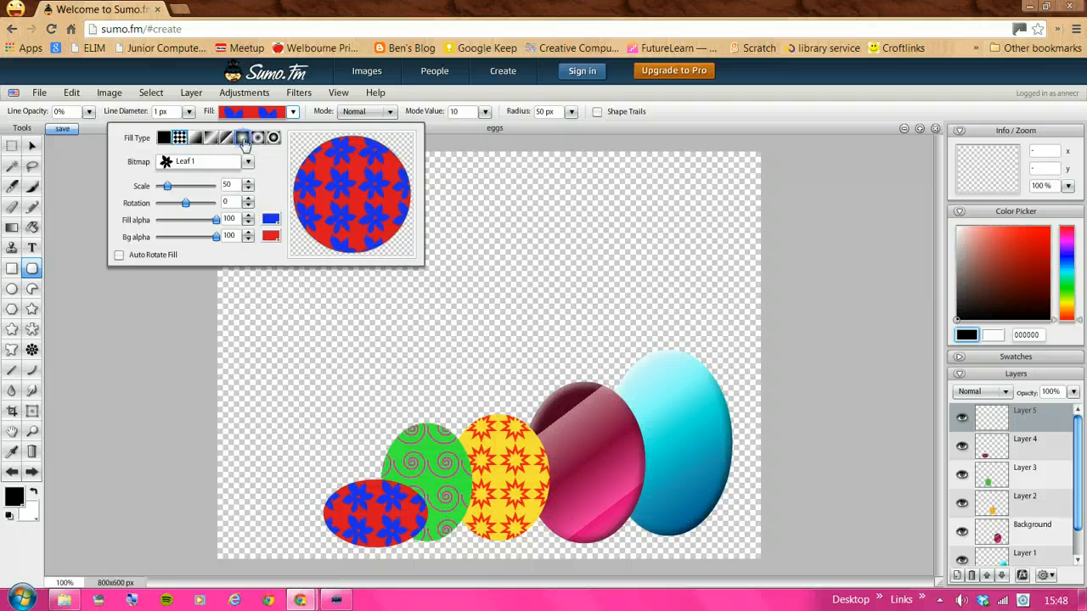
click(240, 139)
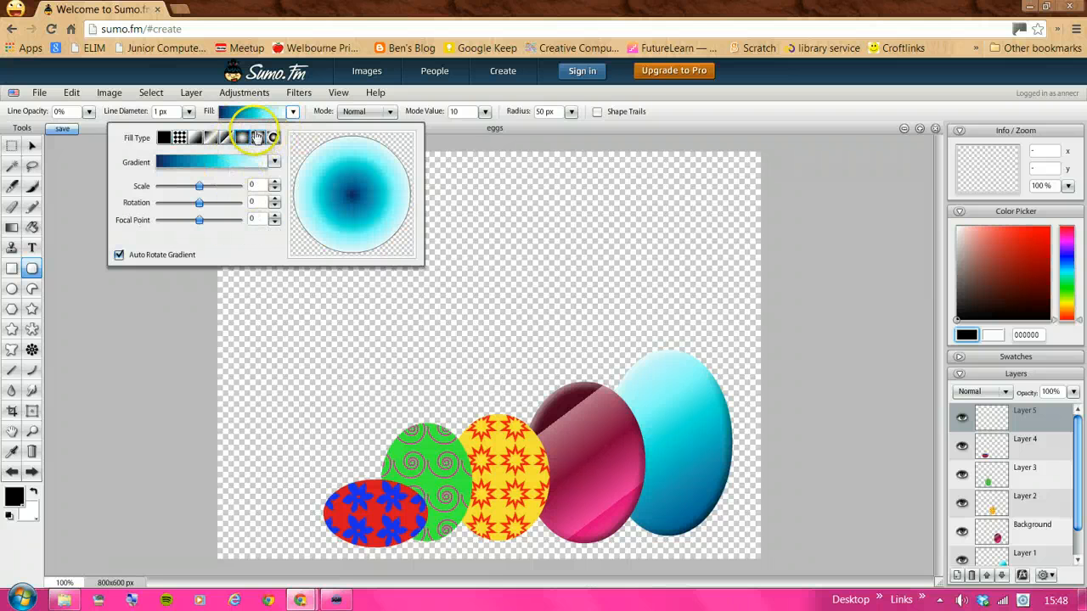
click(272, 138)
click(215, 139)
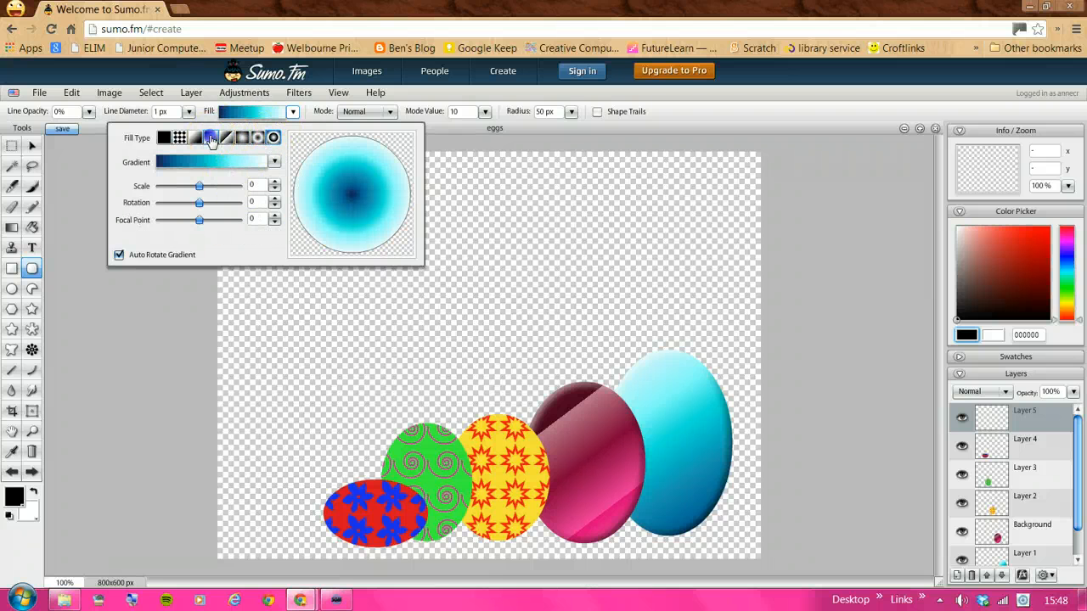
click(274, 163)
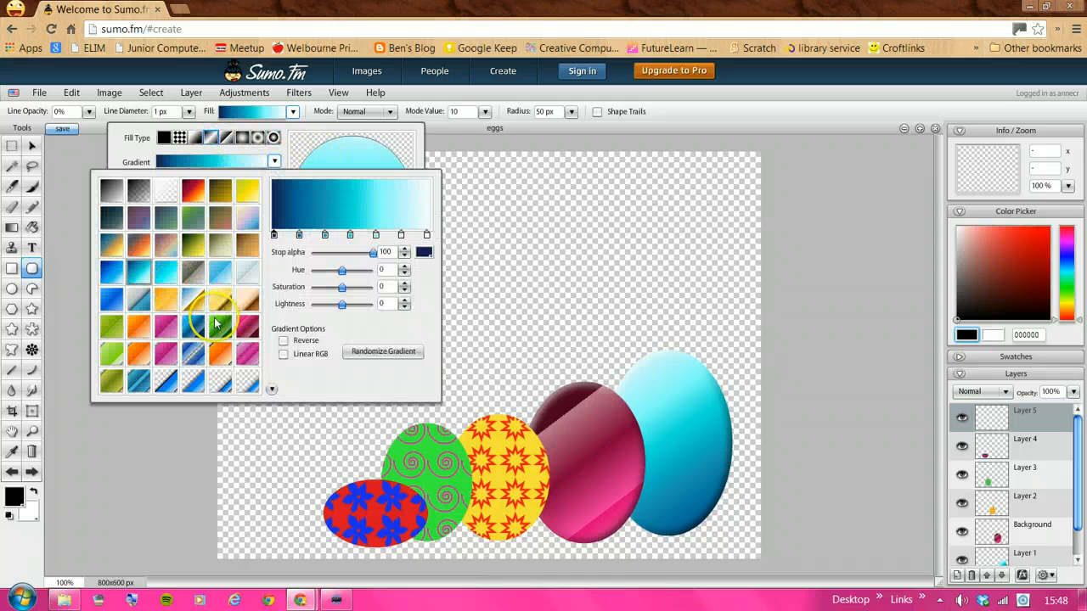
click(217, 330)
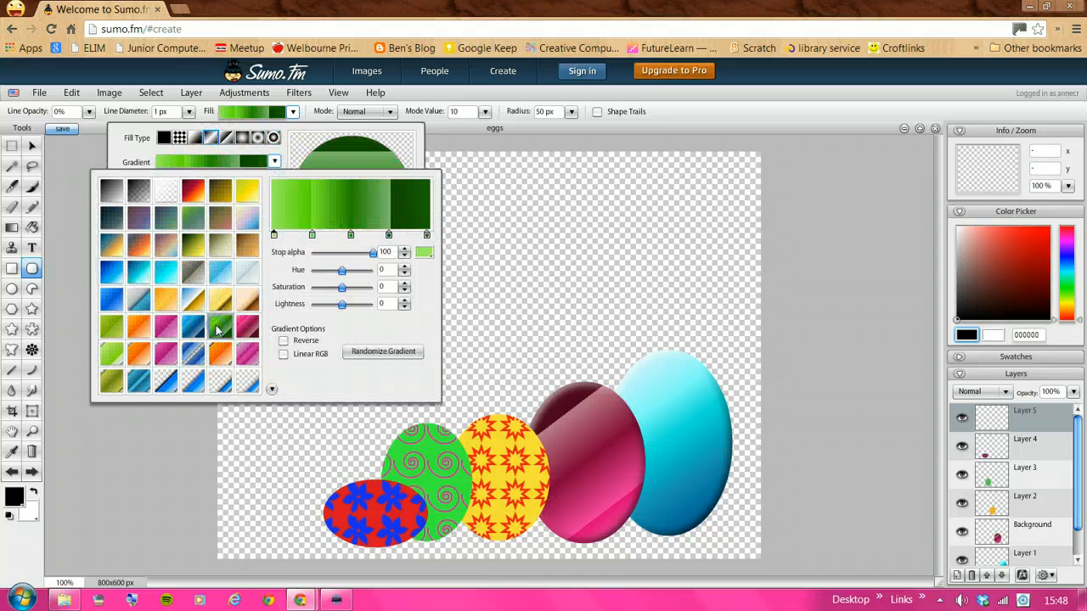
click(180, 430)
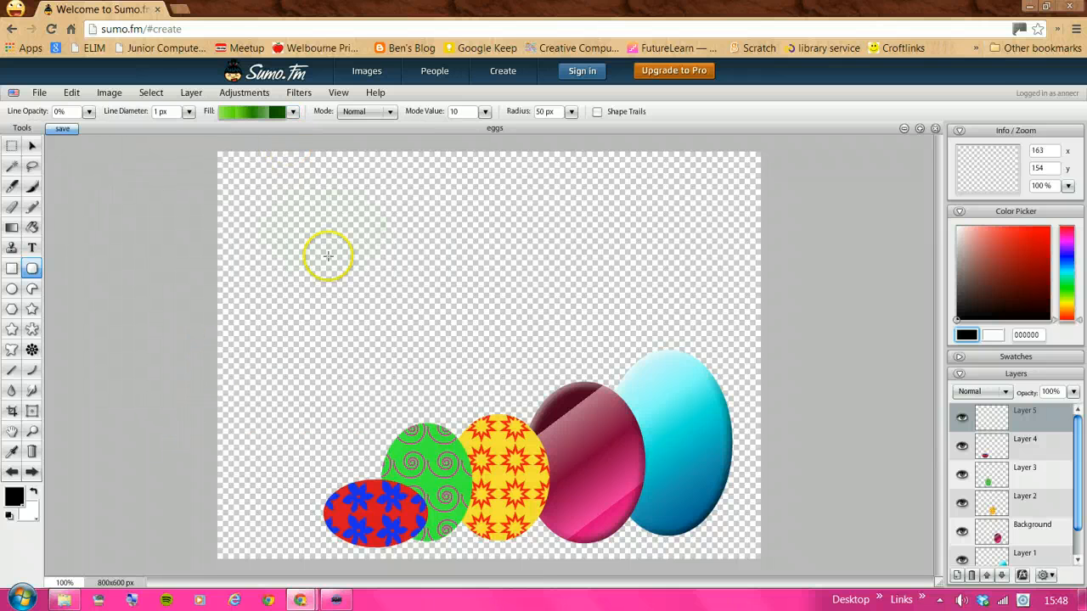
Draw a large green rounded rectangle covering the whole egg area and place its layer beneath all the egg layers.
drag(301, 248, 741, 554)
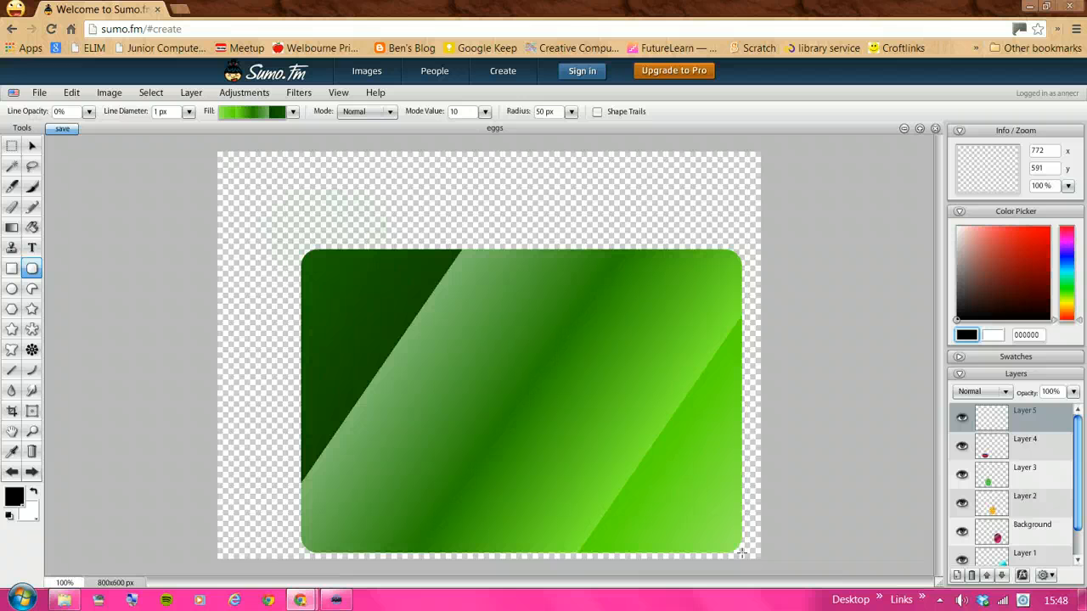
drag(741, 554, 742, 552)
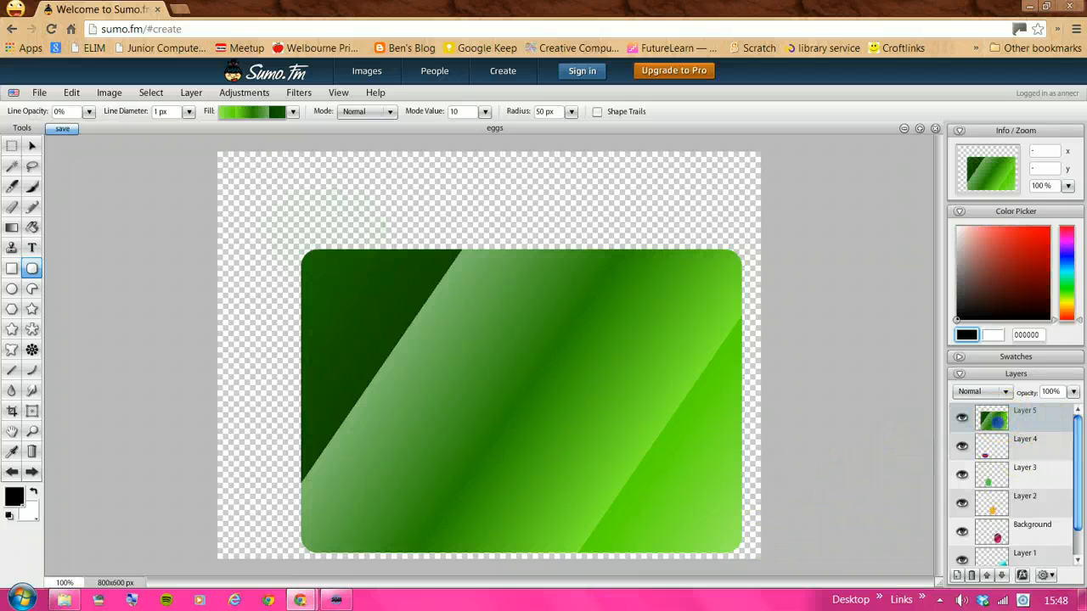
drag(997, 421, 1046, 545)
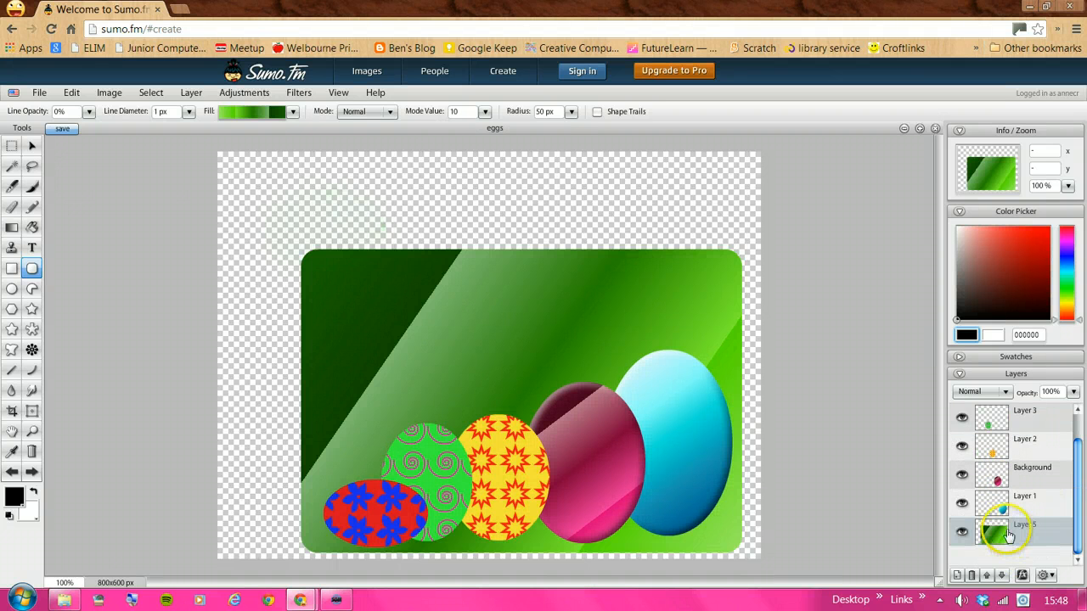
click(1003, 531)
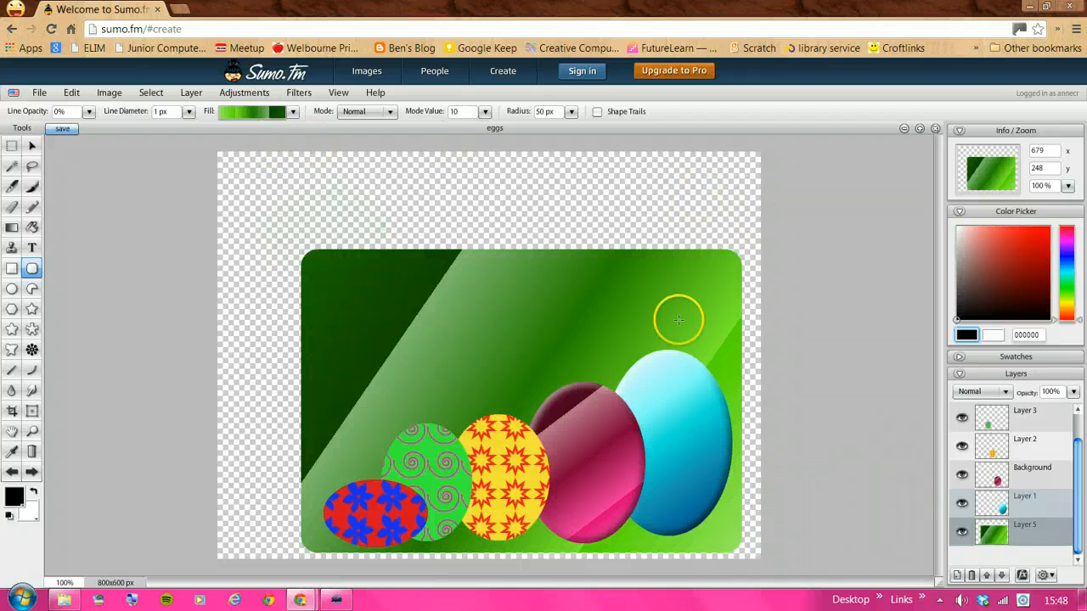
Add a new top layer and create the text "Happy Easter" above the green rectangle in the canvas's upper-left area.
click(957, 577)
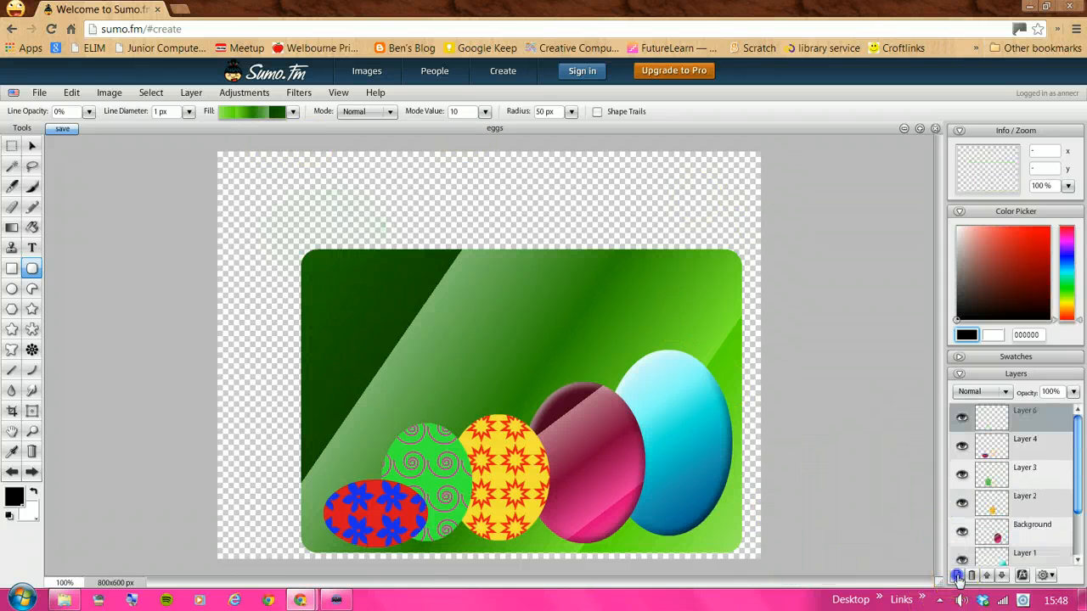
click(30, 249)
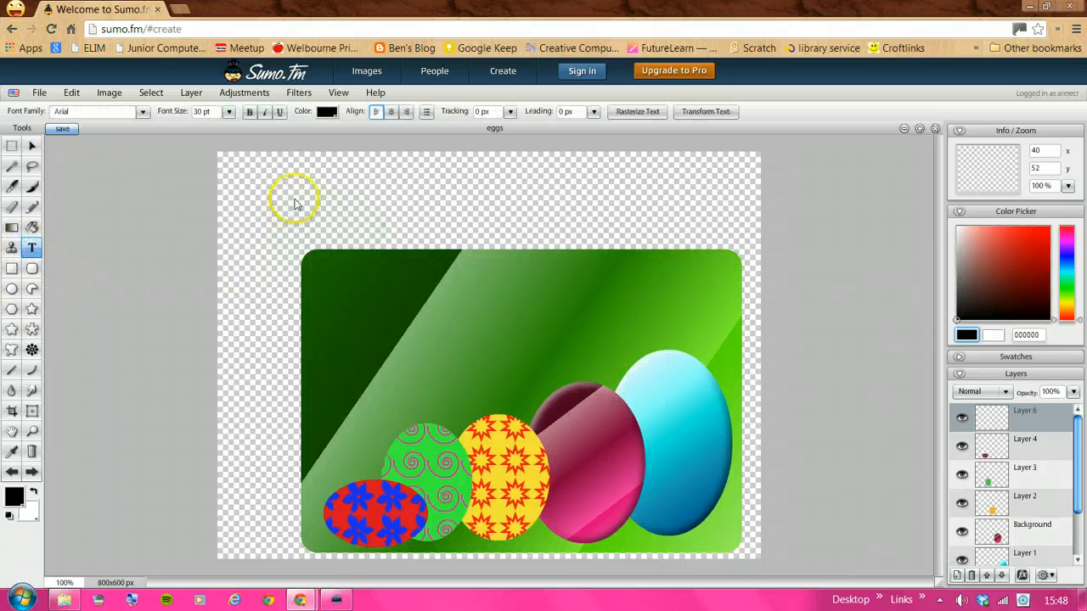
click(274, 184)
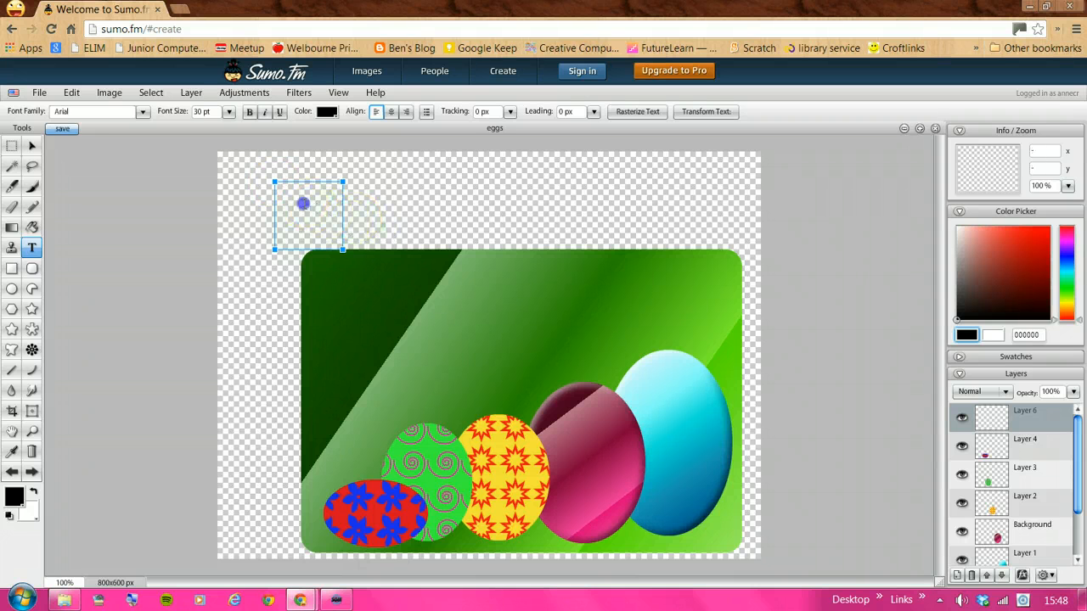
text(happy Easter)
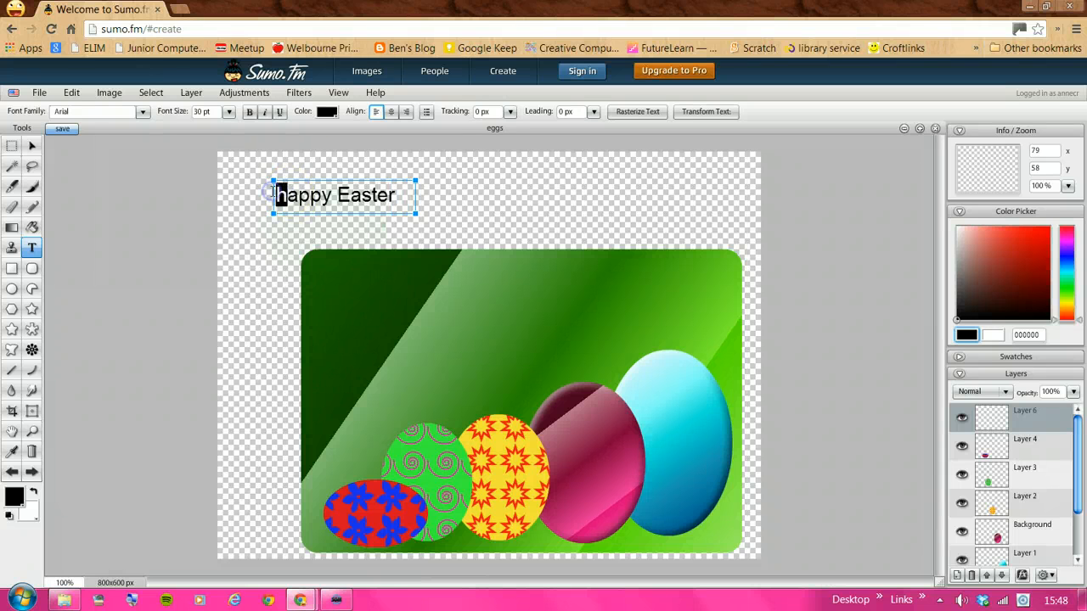
text(H)
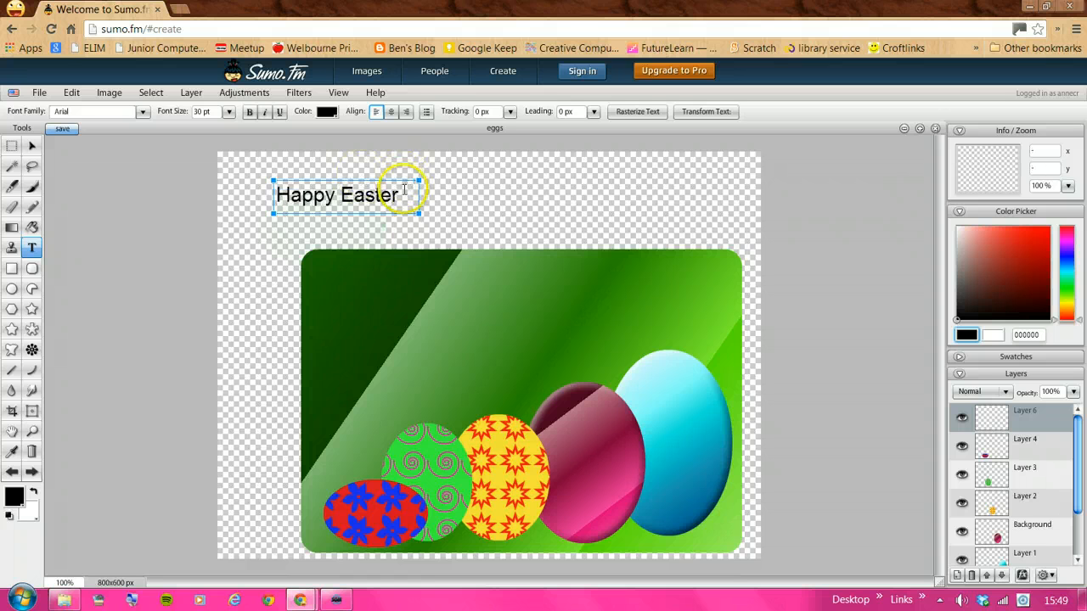
Set the "Happy Easter" text to 62 pt in the Happy font.
drag(401, 189, 256, 192)
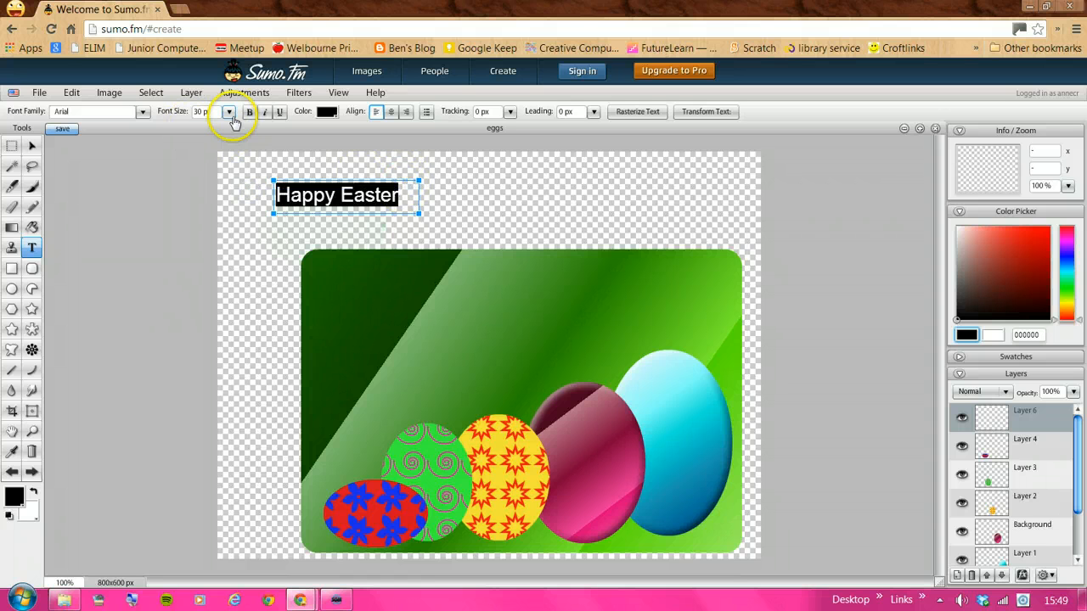
drag(200, 133, 216, 134)
click(143, 112)
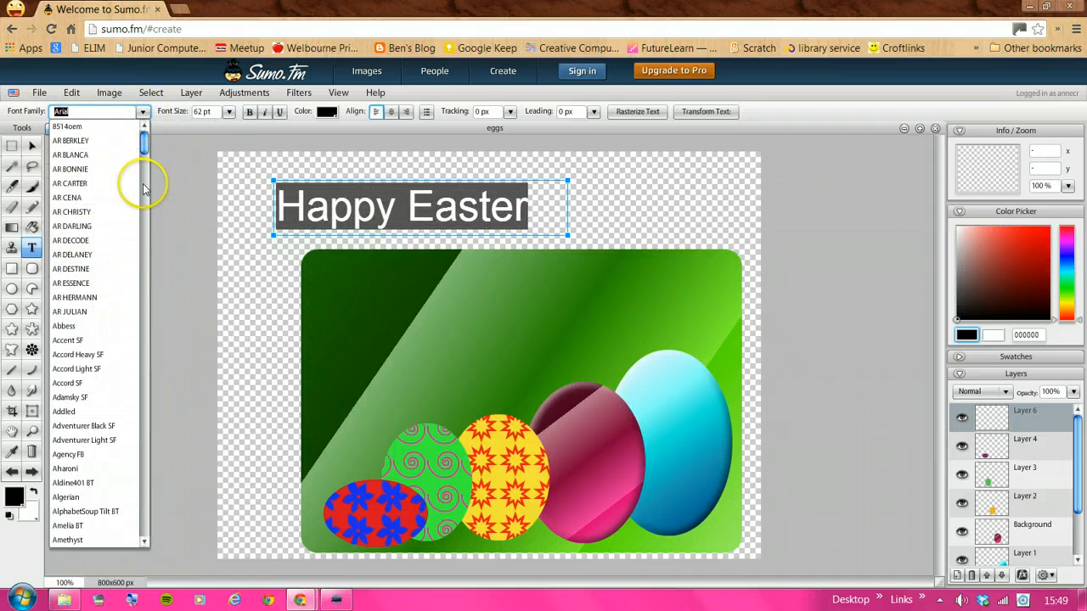
drag(145, 164, 151, 344)
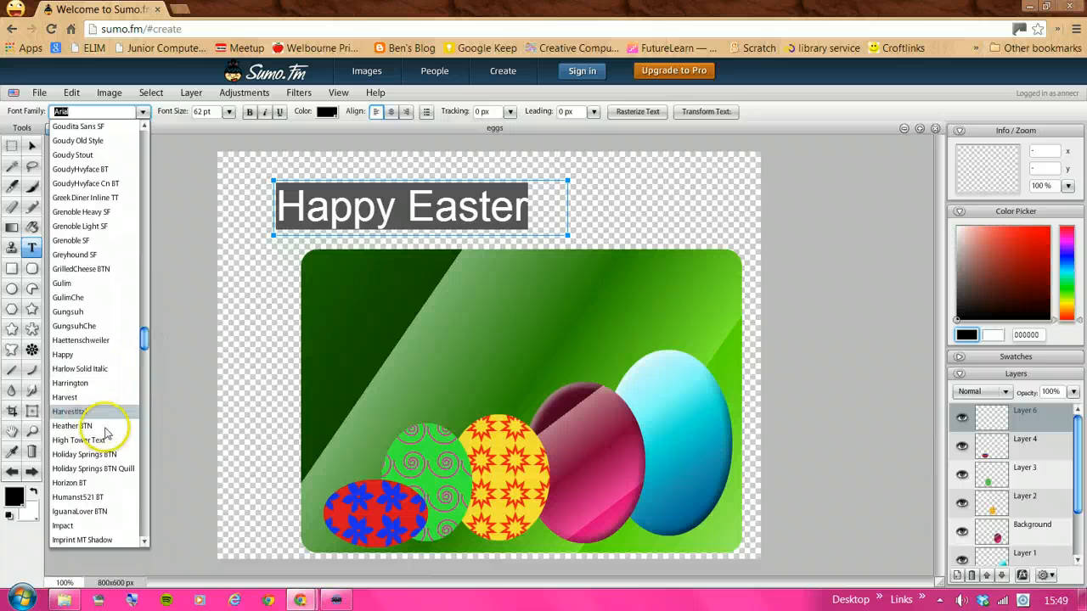
click(64, 356)
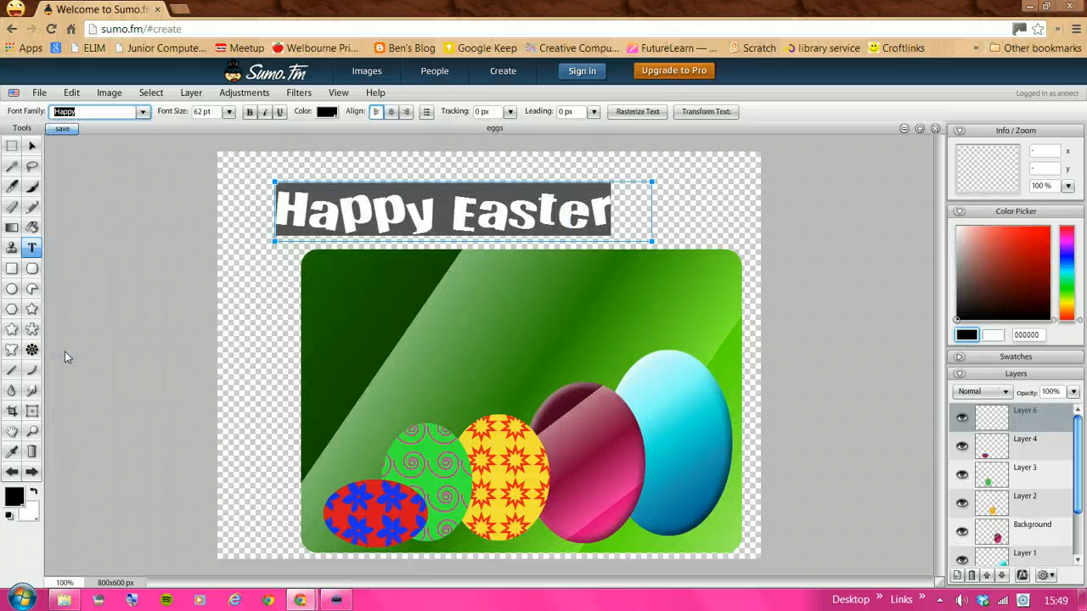
Change the "Happy Easter" text color to bright yellow with RGB 226, 243, 21.
click(329, 113)
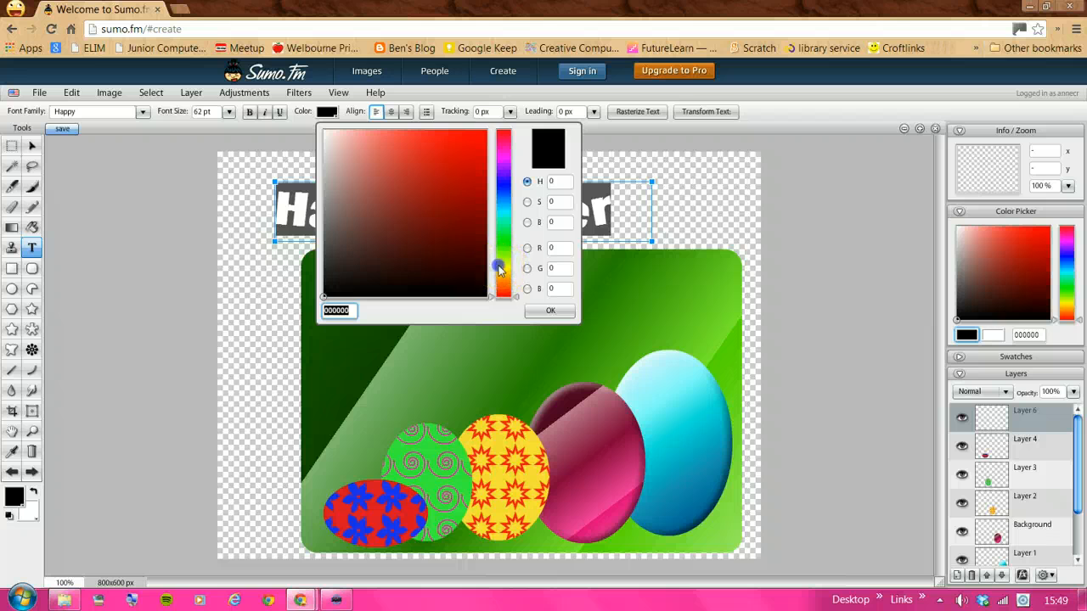
click(437, 193)
click(504, 268)
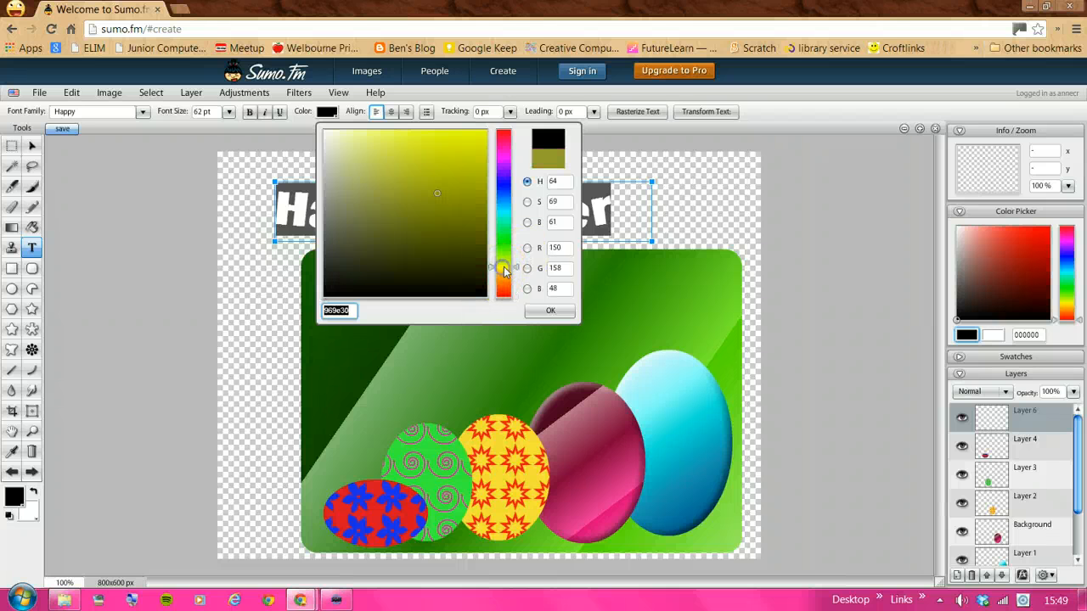
click(473, 137)
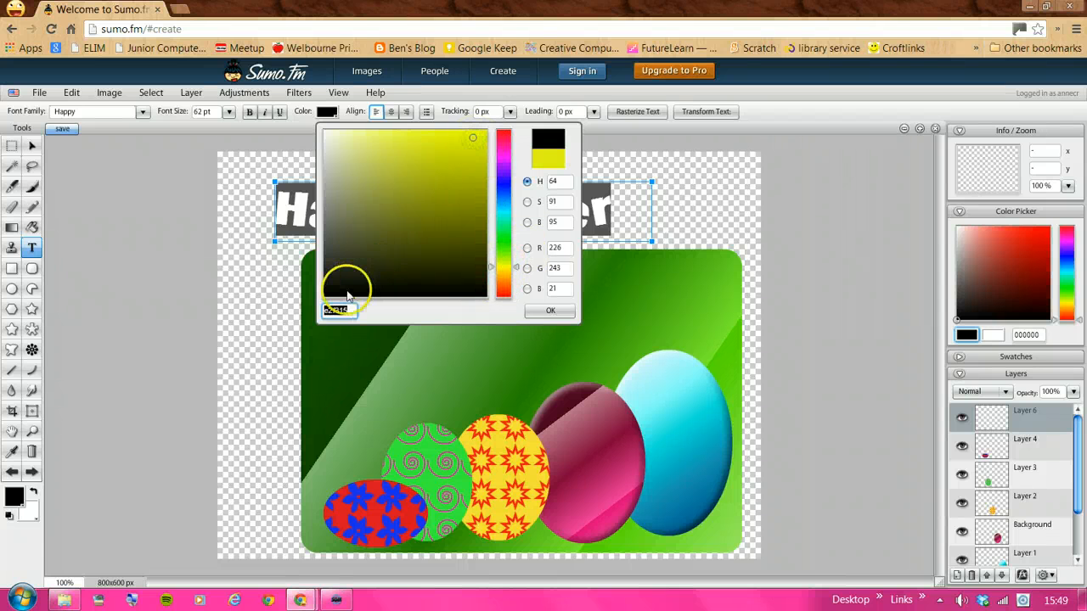
click(539, 311)
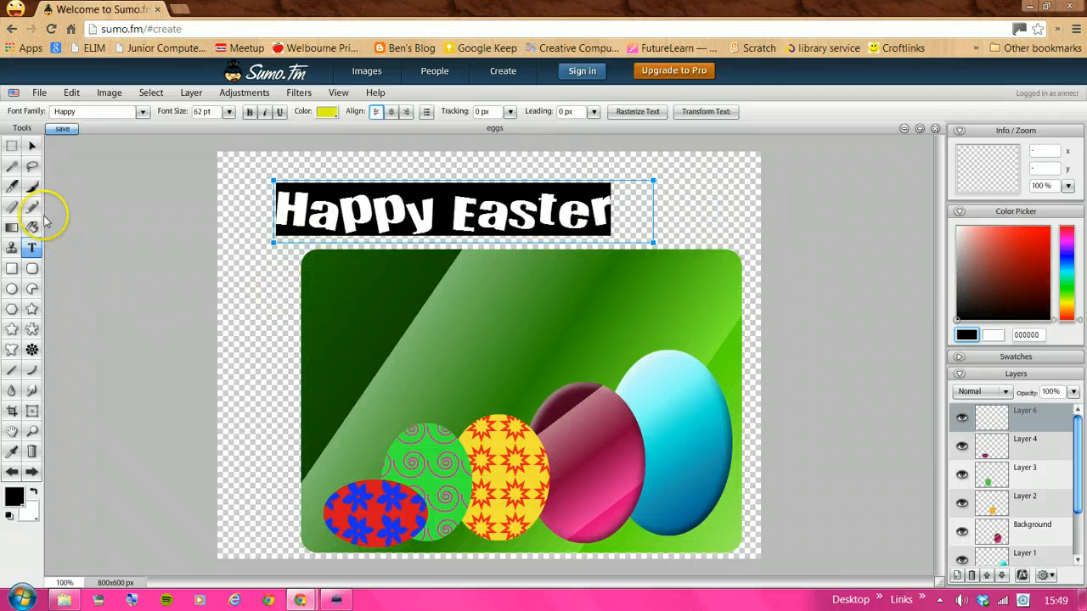
Move the "Happy Easter" text onto the green rectangle above the eggs and apply a high-quality inner bevel with strength 10 and distance 5.
click(32, 145)
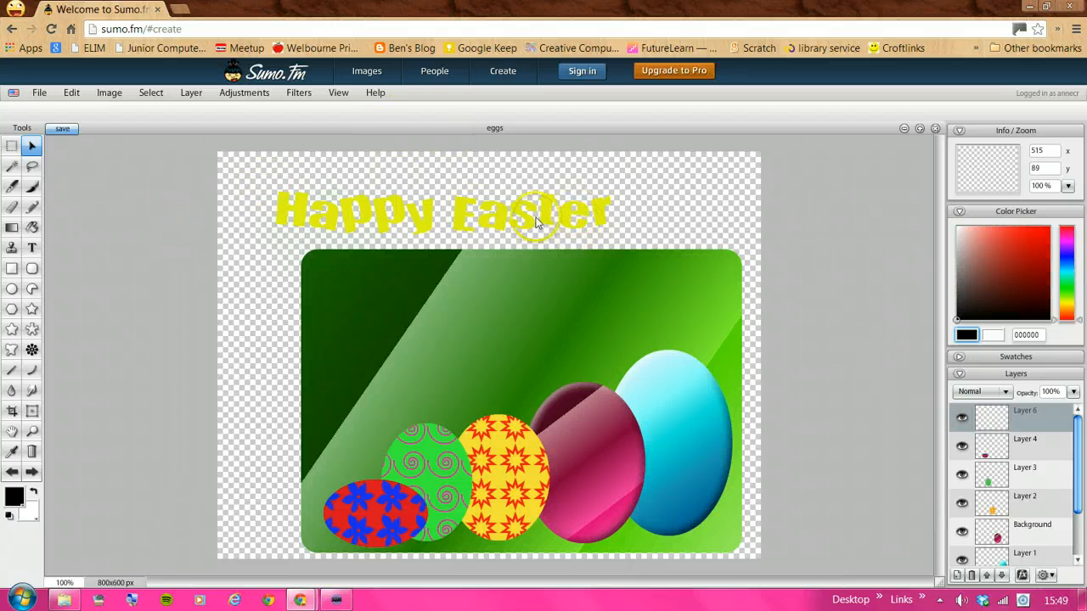
drag(469, 212, 518, 332)
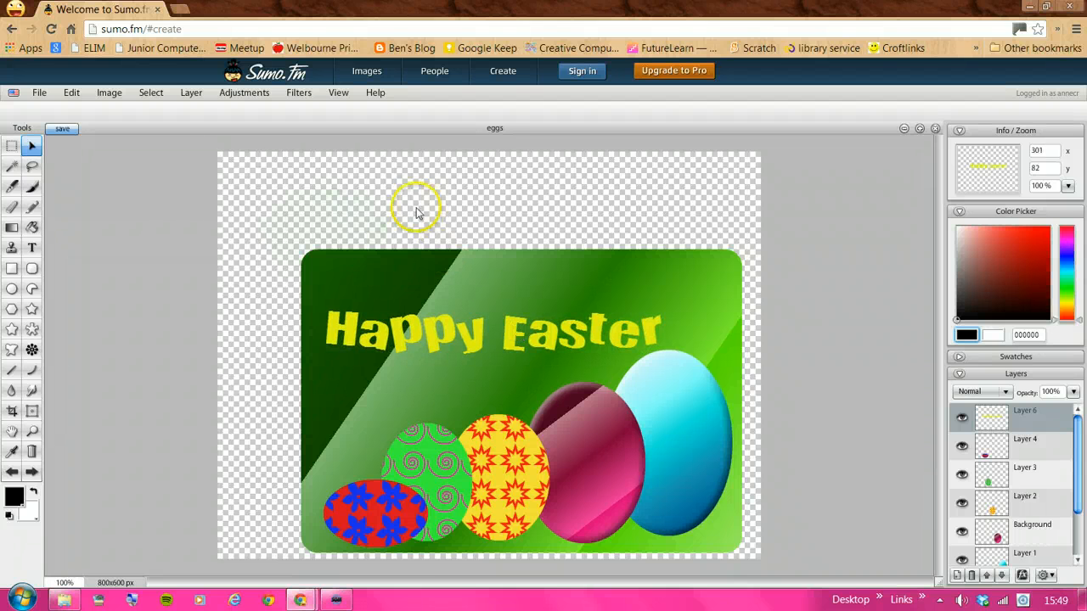
click(191, 95)
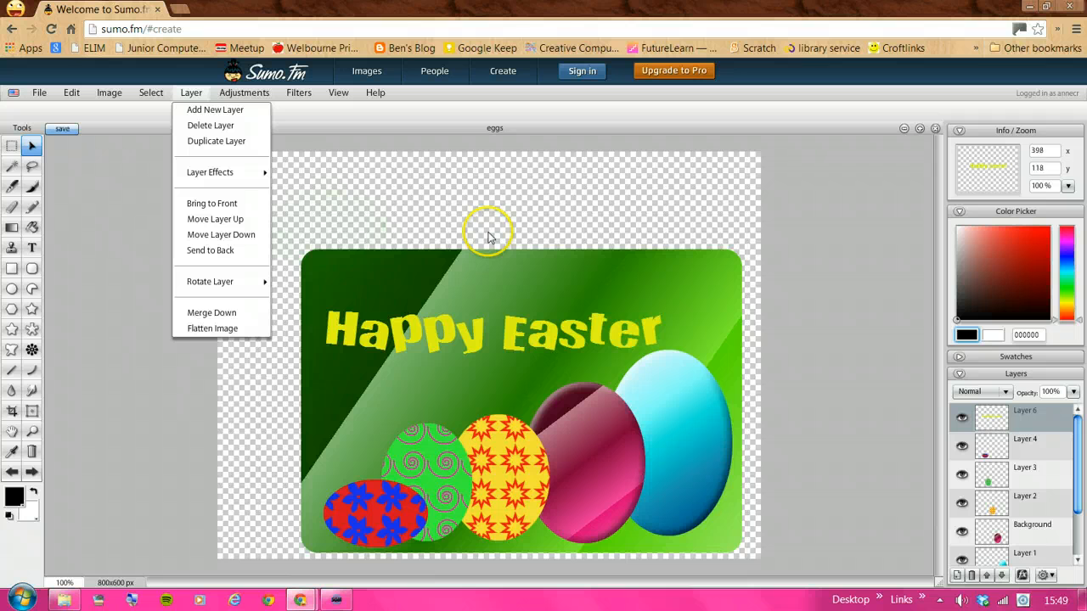
click(255, 175)
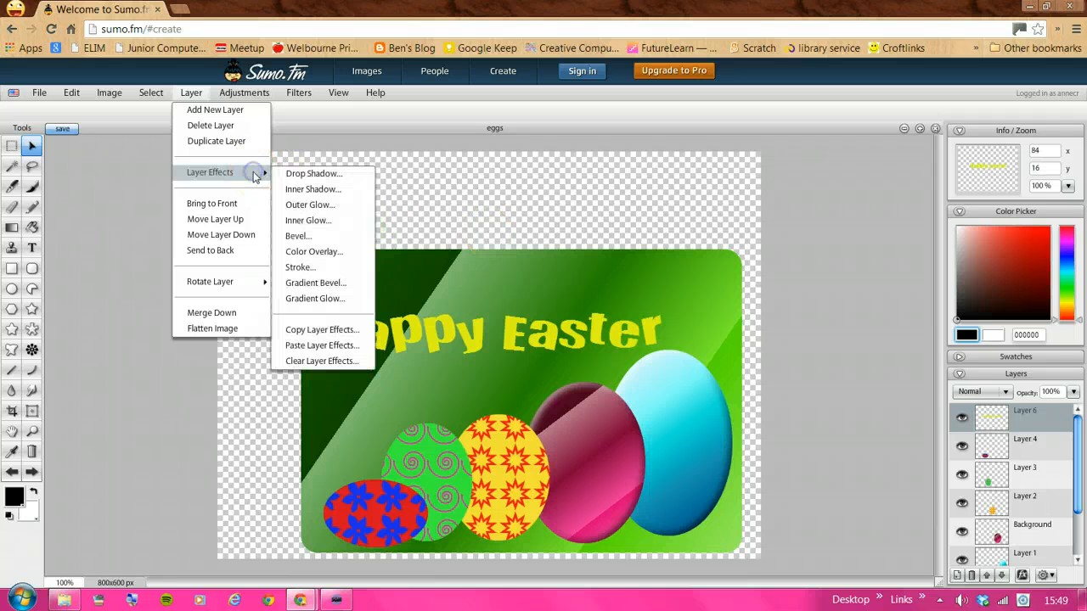
click(316, 237)
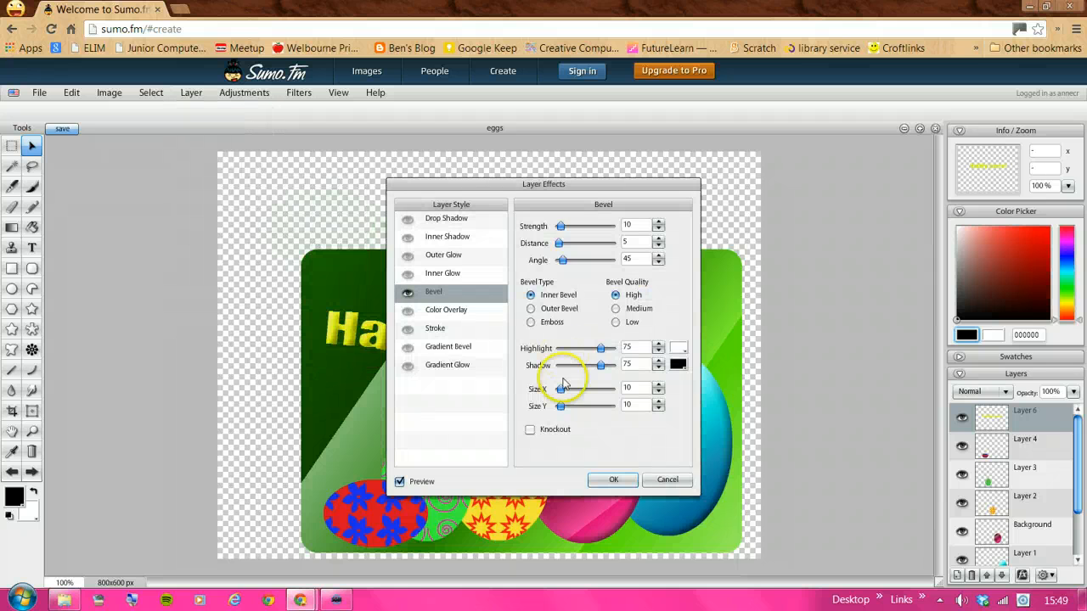
click(613, 480)
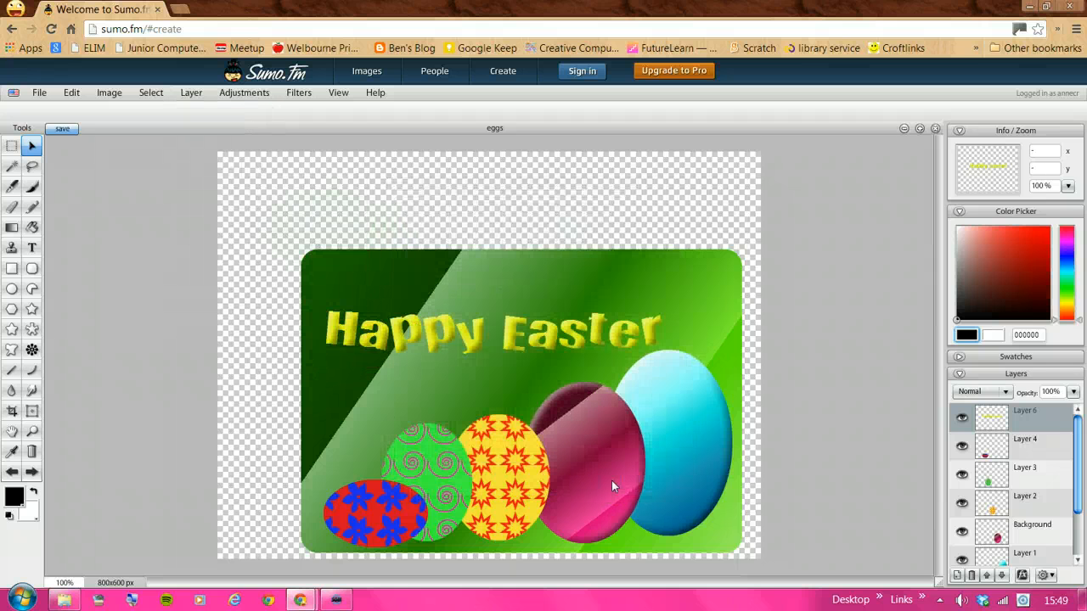
Move the text above the green rectangle and rotate it with the Transform tool so it slopes upward to the right.
click(562, 320)
drag(441, 339, 446, 212)
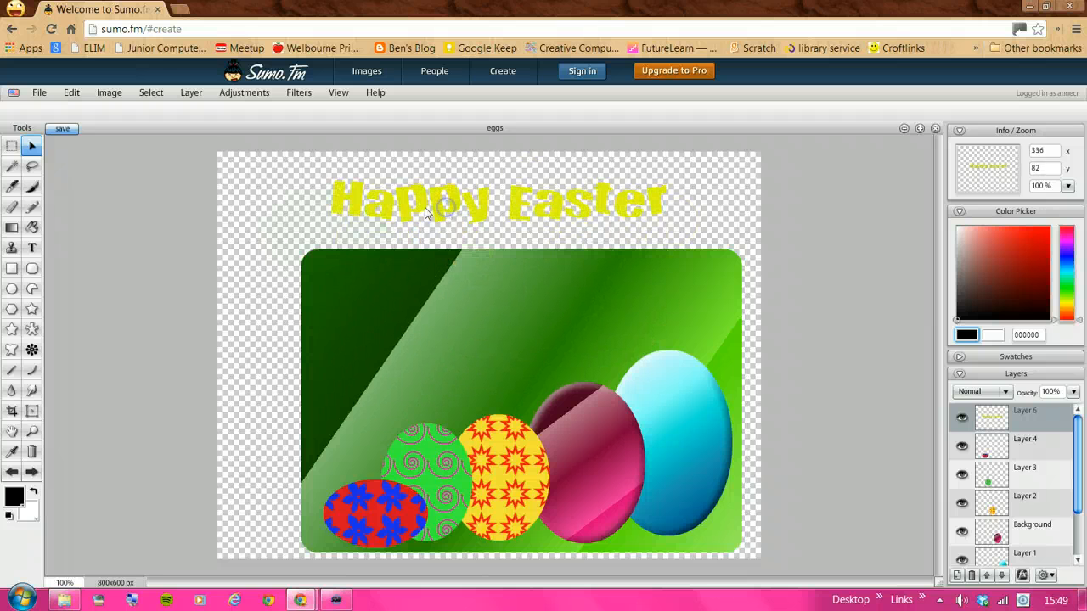
click(34, 411)
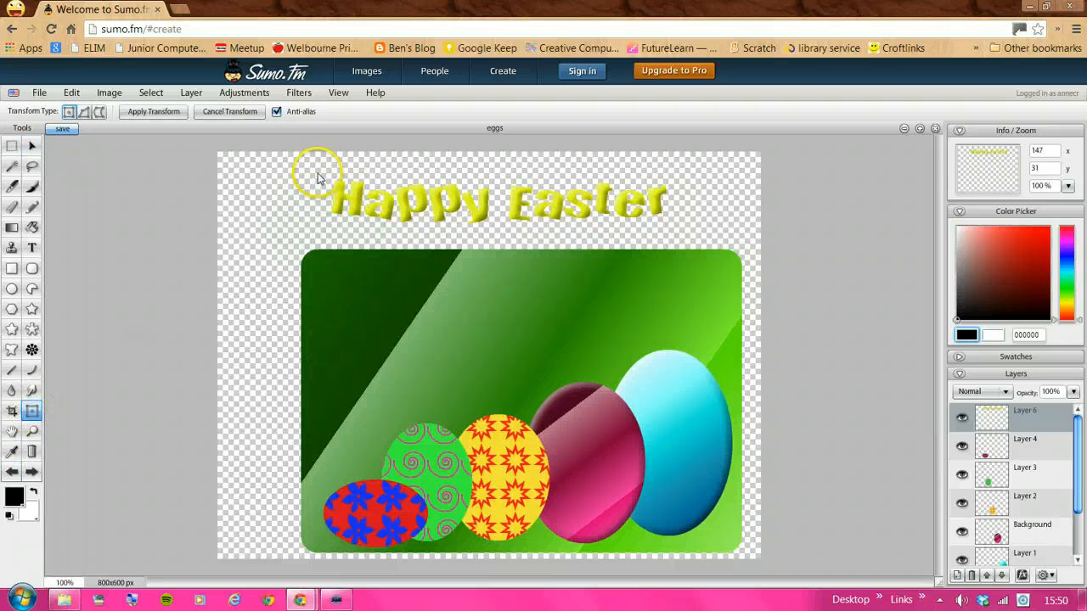
drag(324, 194, 692, 229)
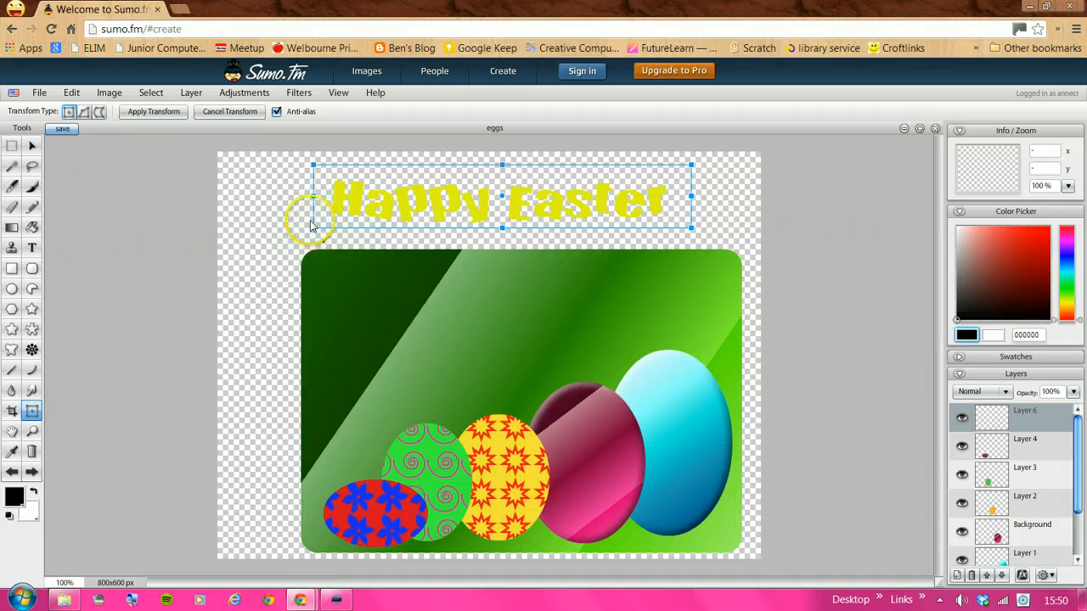
drag(311, 227, 299, 265)
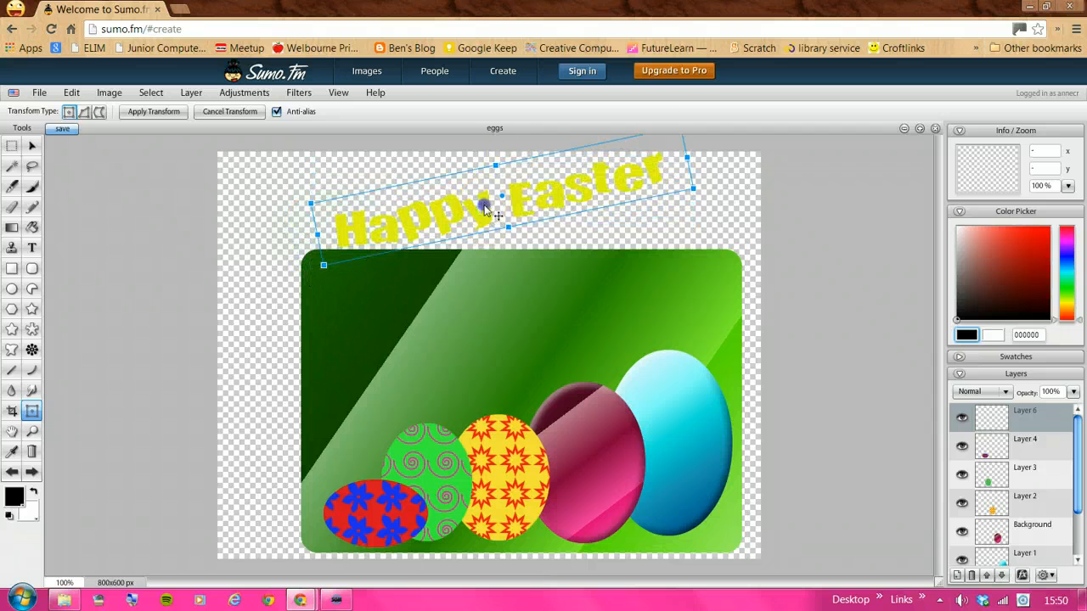
Place the tilted text on the green rectangle above the eggs and enlarge it slightly to span most of the rectangle's width.
drag(486, 210, 499, 341)
mouse_move(695, 263)
mouse_down()
mouse_move(704, 213)
mouse_move(694, 261)
mouse_up()
mouse_move(712, 312)
mouse_down()
mouse_move(718, 286)
mouse_move(711, 293)
mouse_up()
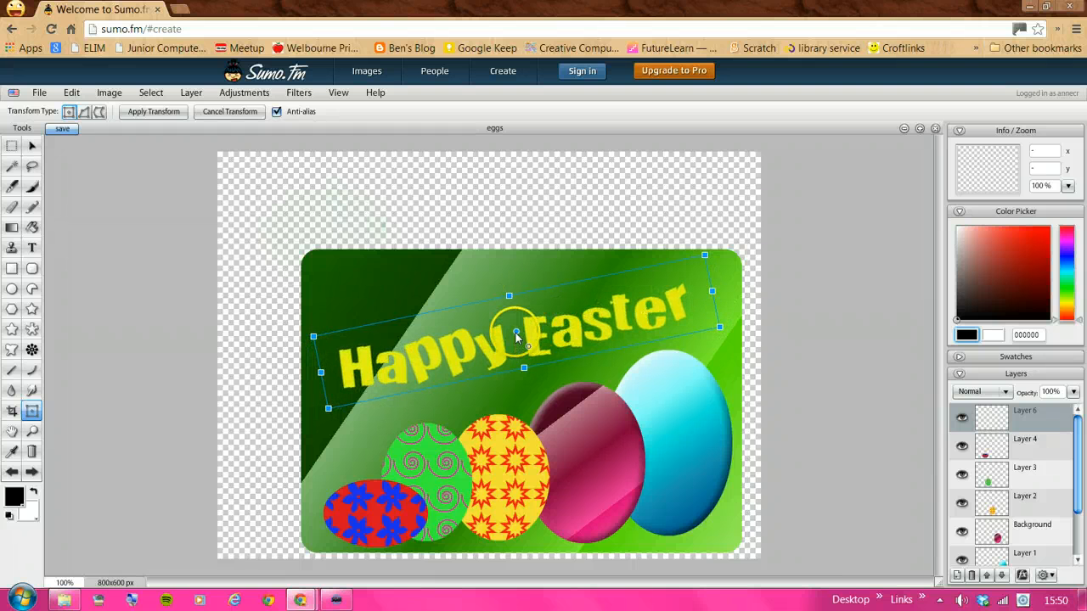
click(714, 328)
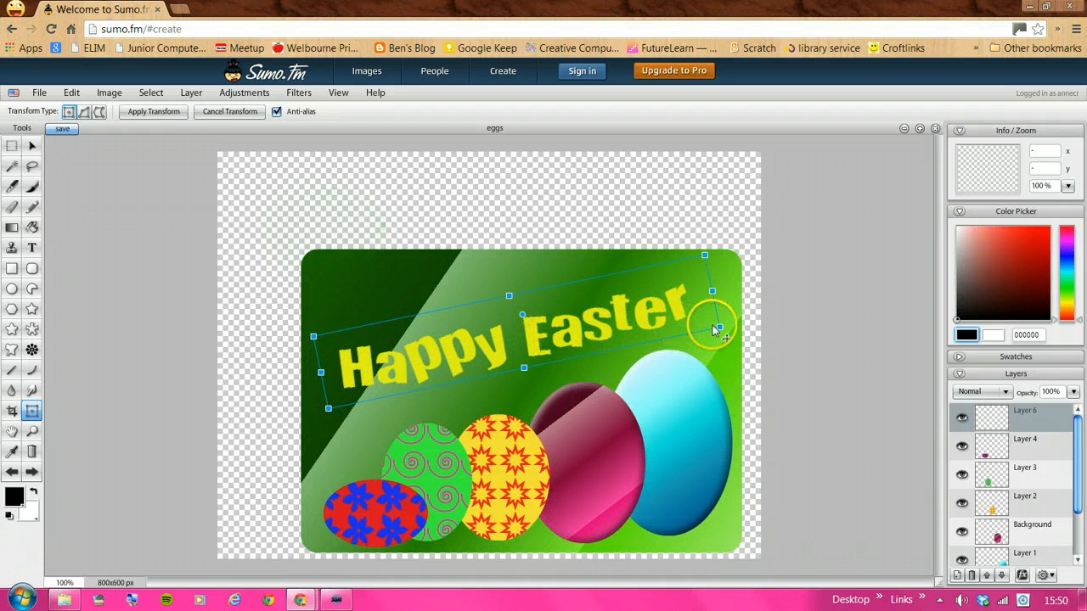
drag(720, 331, 720, 333)
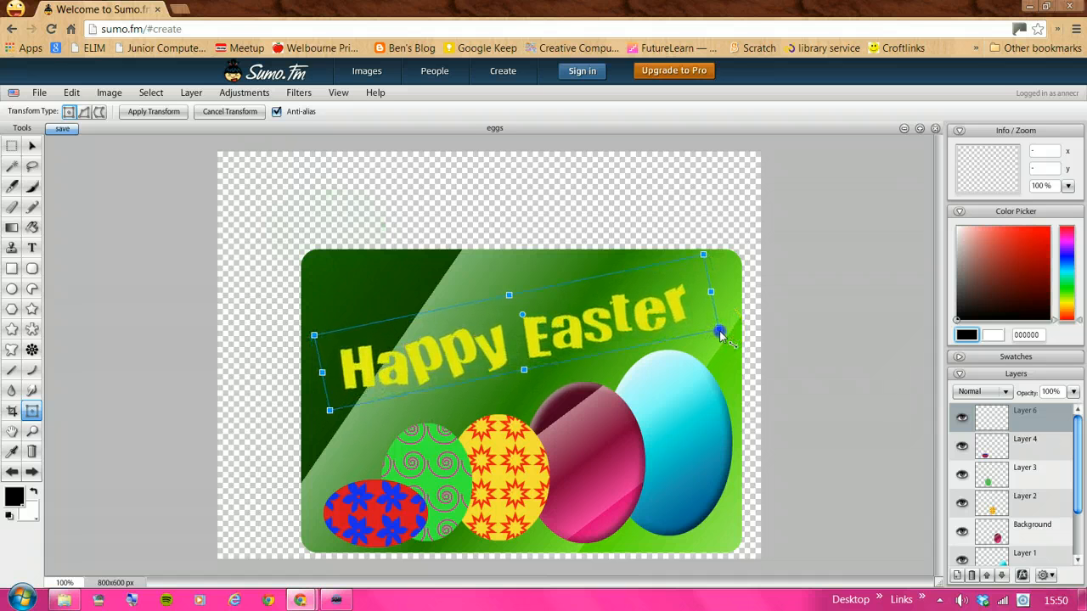
drag(554, 334, 554, 337)
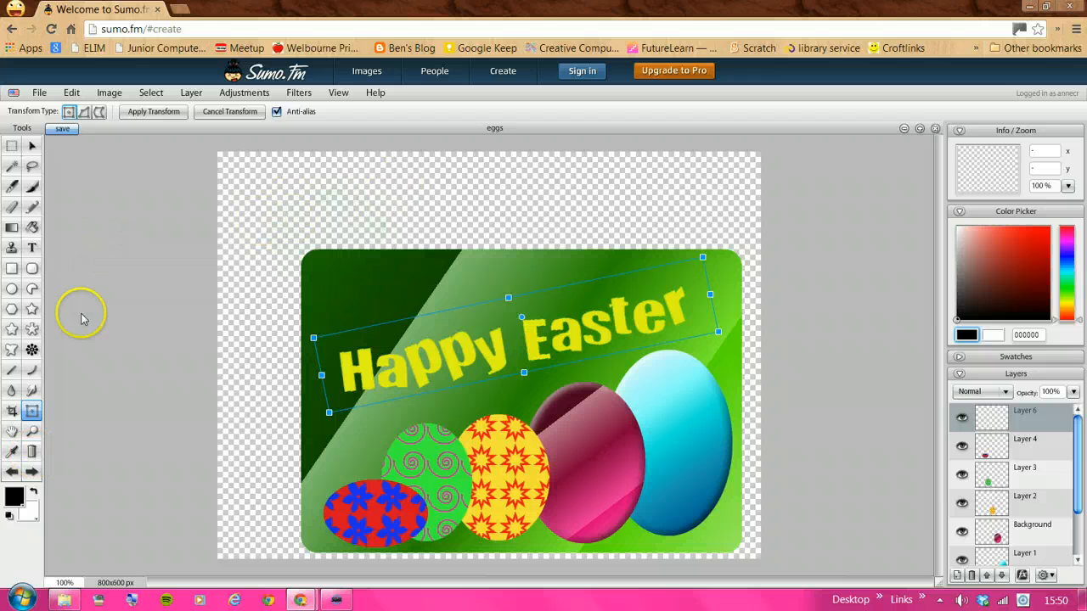
Crop the canvas closely around the green rectangle to about 666 x 466 px.
click(13, 412)
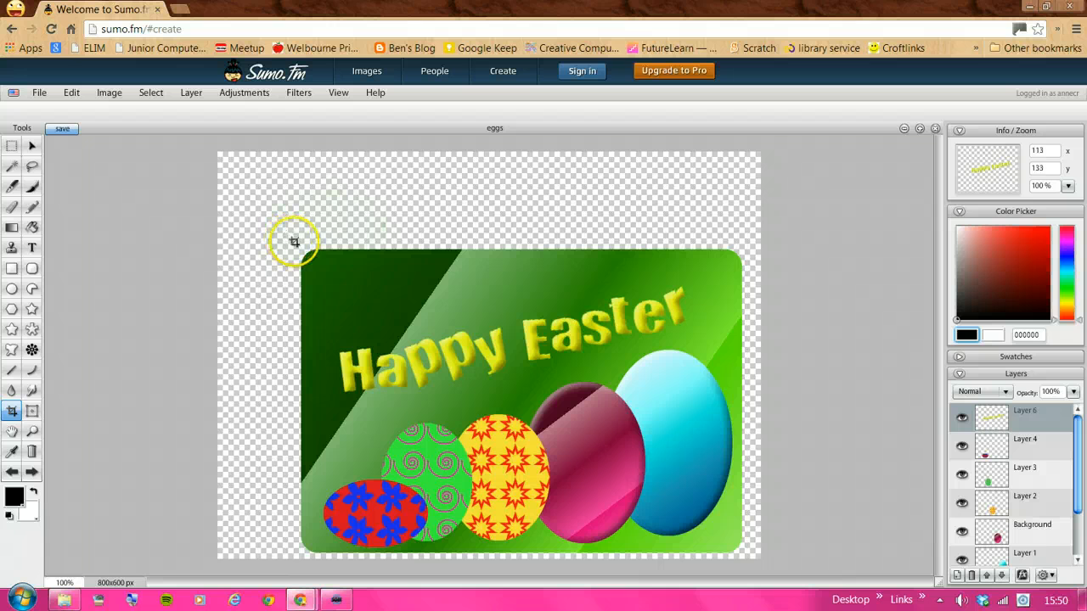
drag(294, 248, 748, 562)
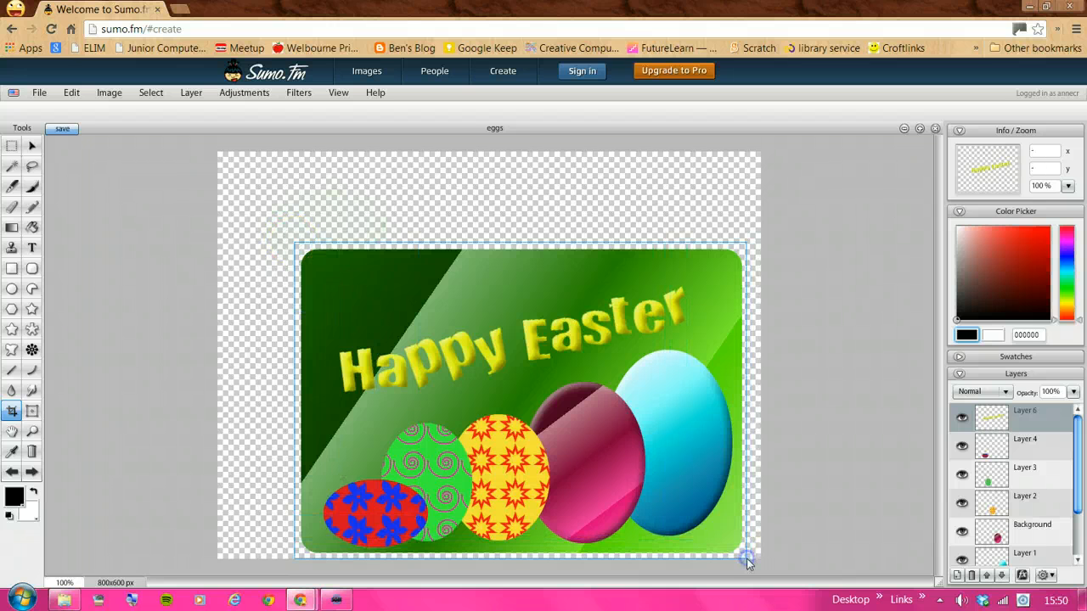
double_click(493, 398)
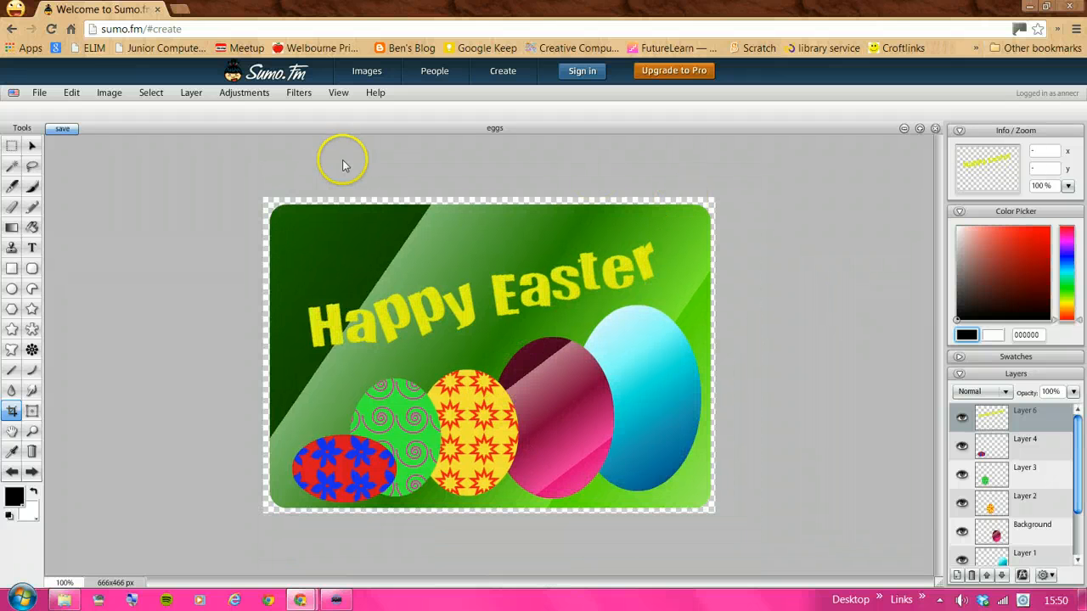
Save the image to the computer's Desktop as a PNG named eggs, replacing the existing file.
click(38, 96)
click(38, 94)
click(38, 96)
click(37, 95)
click(39, 95)
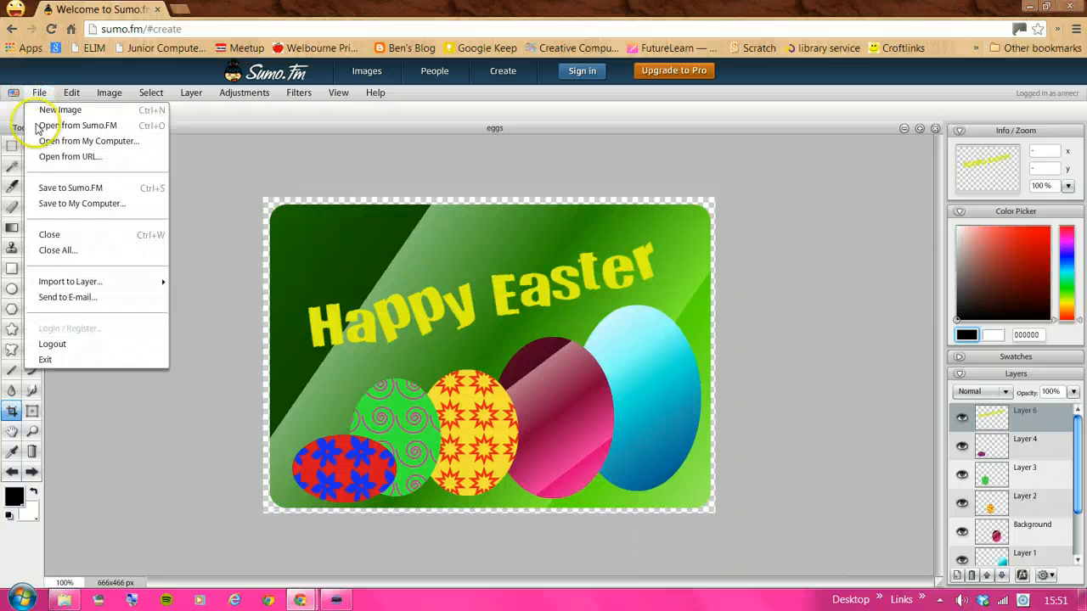
click(70, 204)
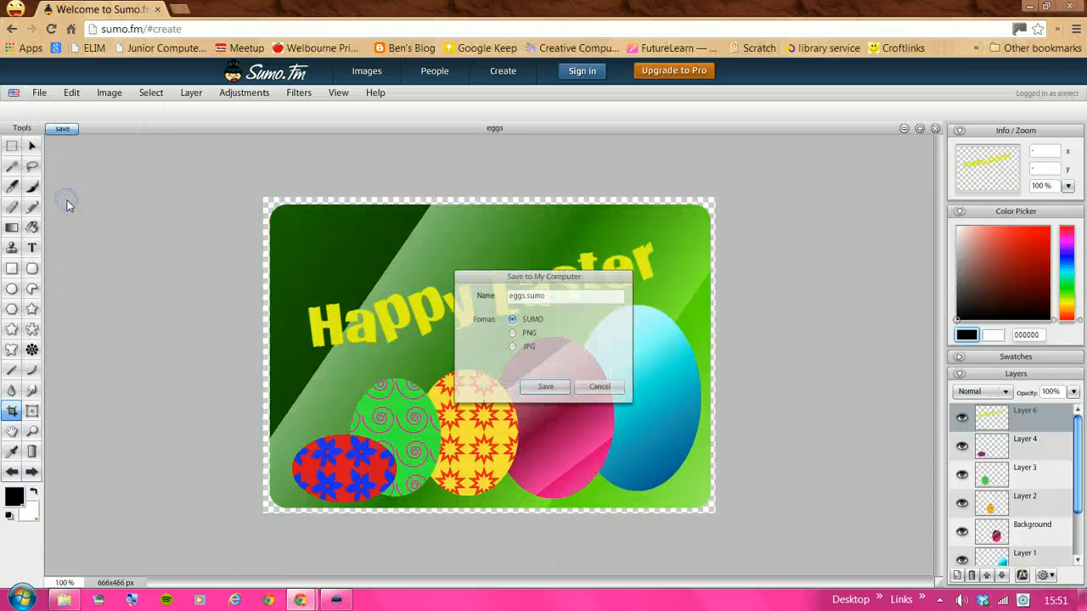
click(512, 336)
click(549, 387)
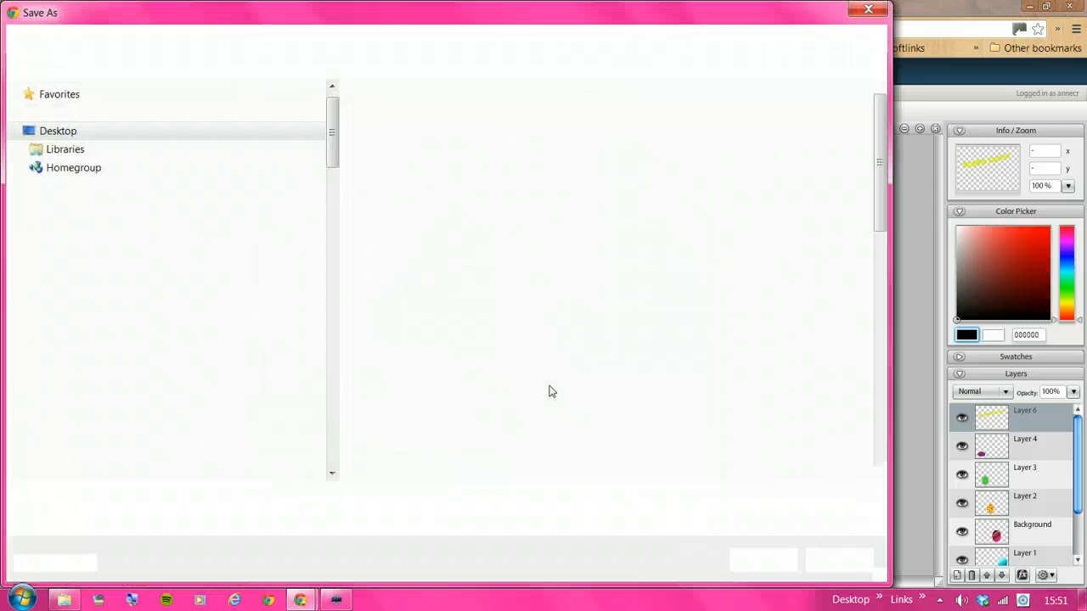
click(762, 562)
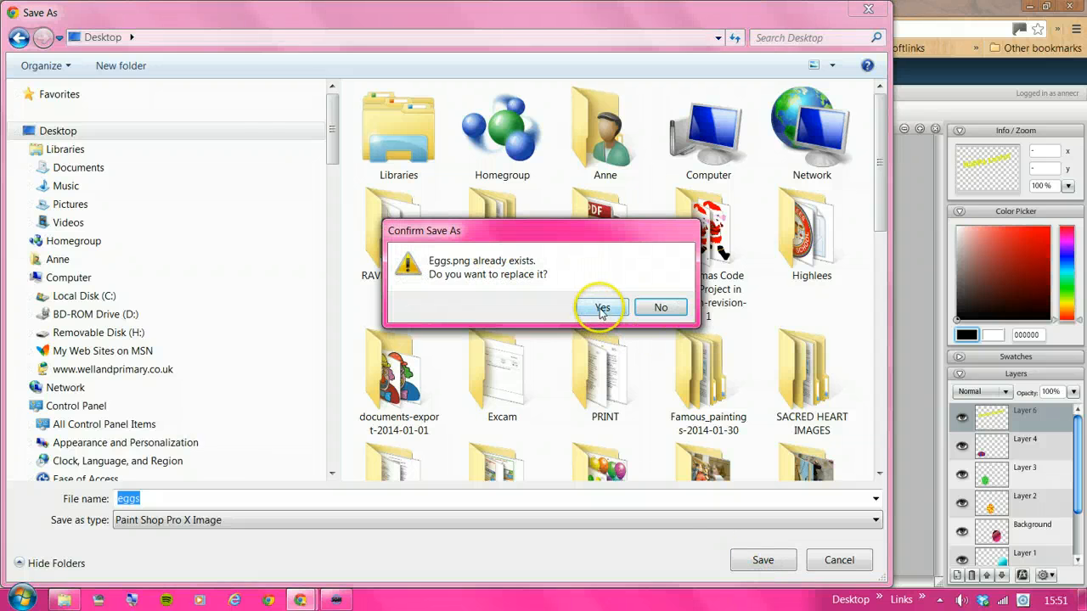
click(597, 309)
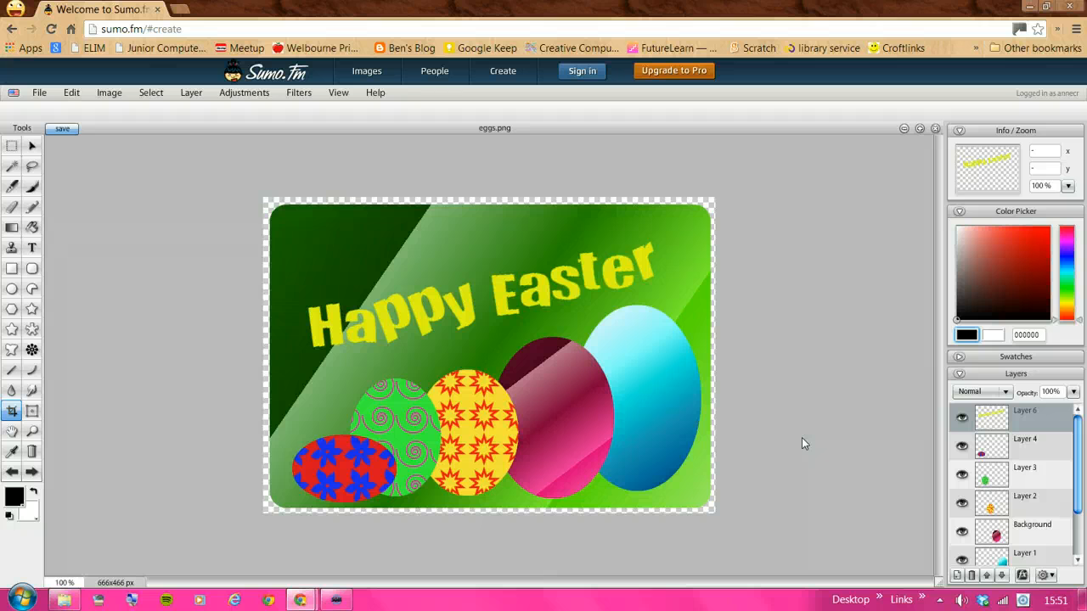
click(785, 410)
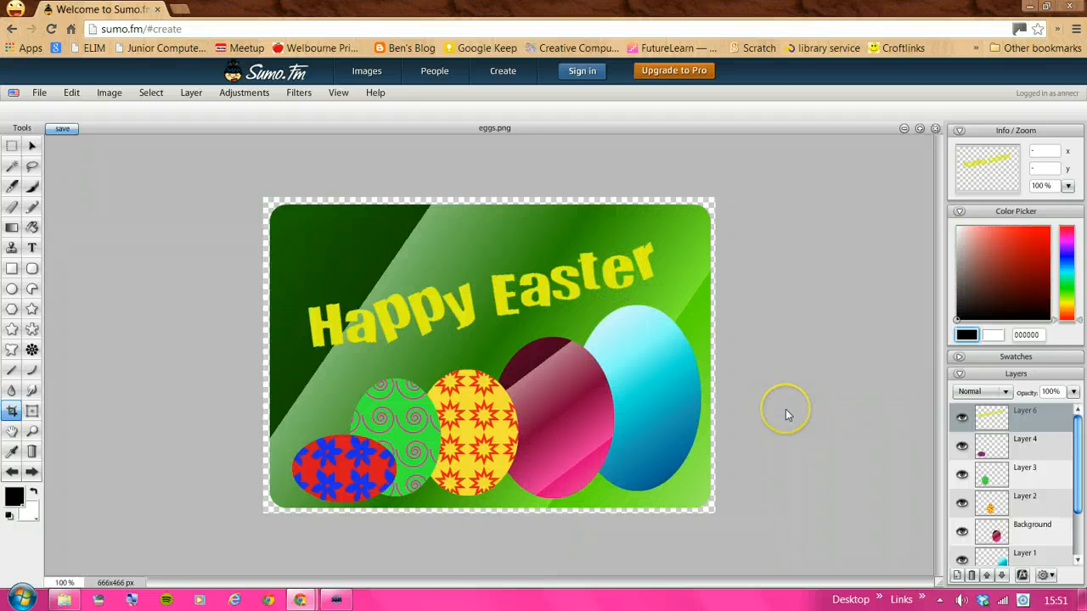